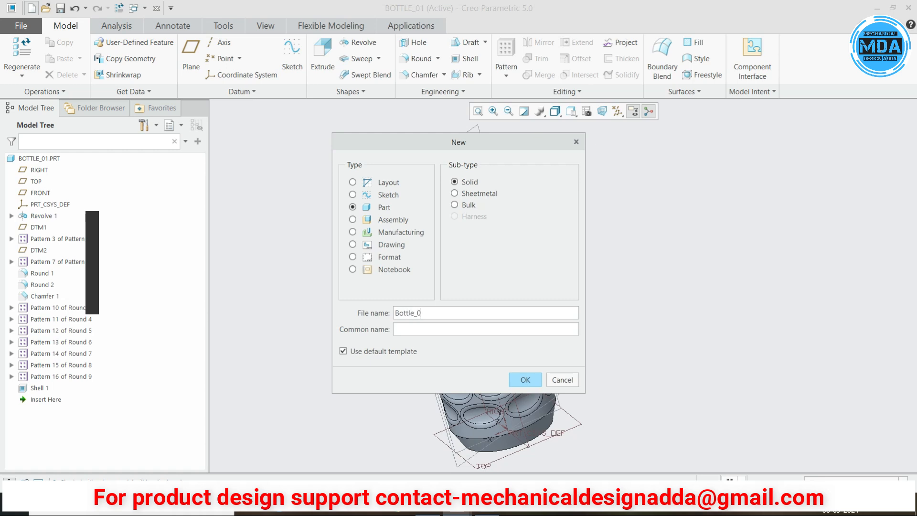
# - Create the solid part Bottle_02 without the default template, using the mmns_part_solid template
pyautogui.click(345, 351)
pyautogui.click(525, 380)
pyautogui.scroll(-1, 429, 205)
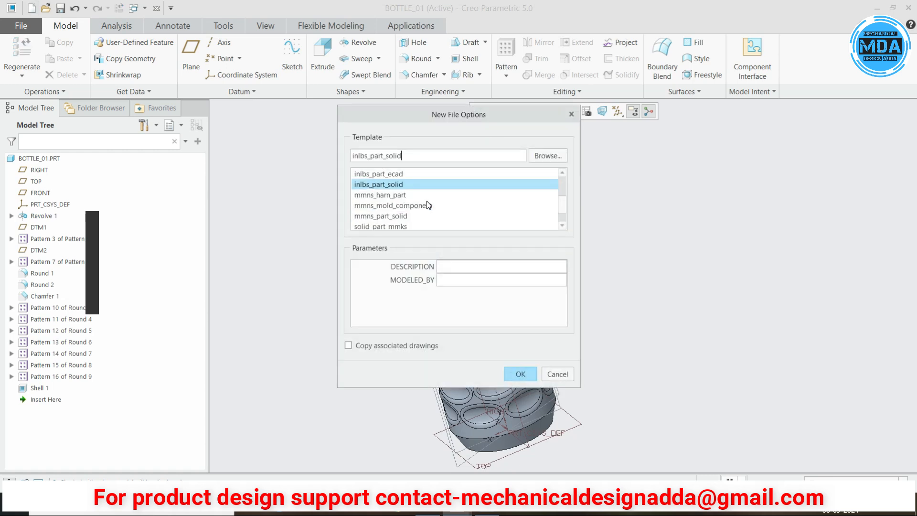
pyautogui.click(389, 216)
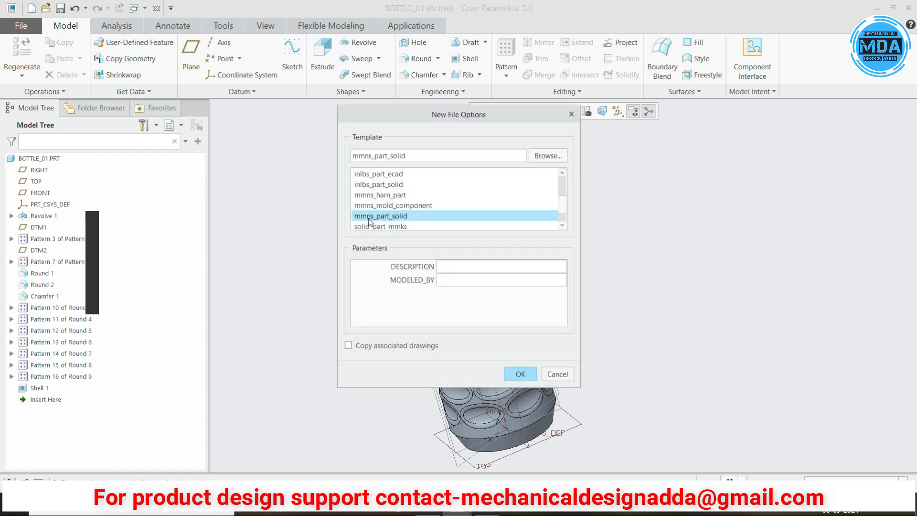
pyautogui.click(521, 374)
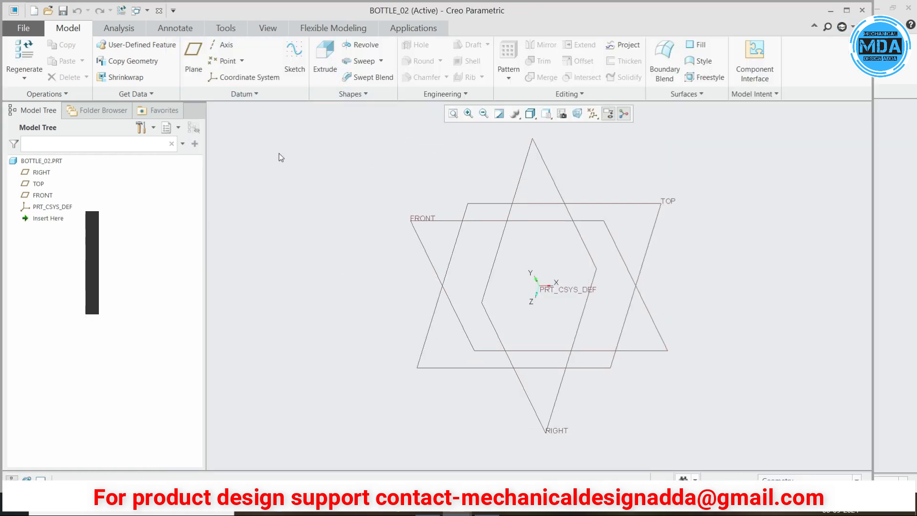
# - Start a Revolve feature, define its internal sketch on the FRONT plane and orient the view to the sketch plane
pyautogui.click(350, 48)
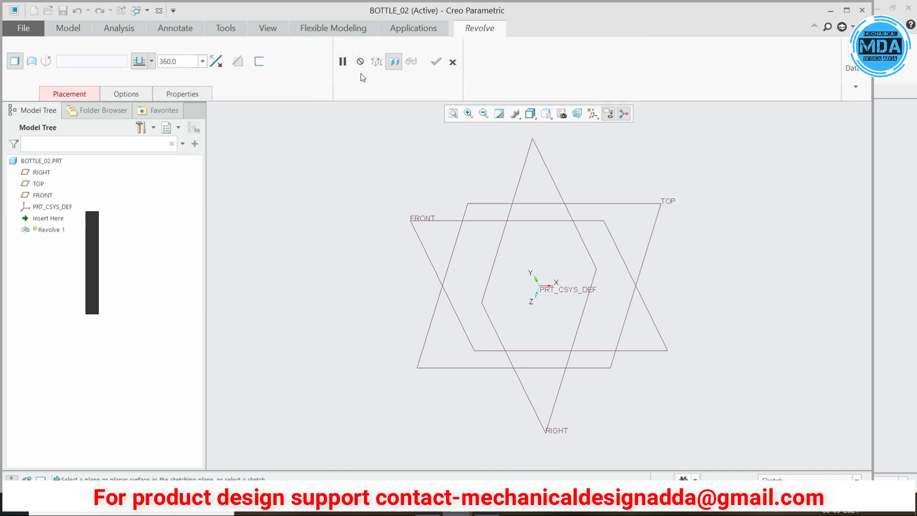
pyautogui.click(73, 95)
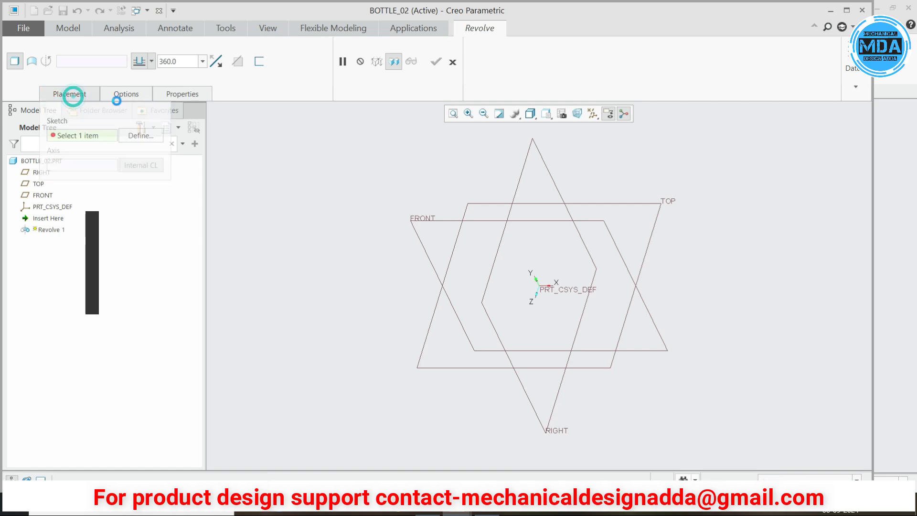
pyautogui.click(132, 135)
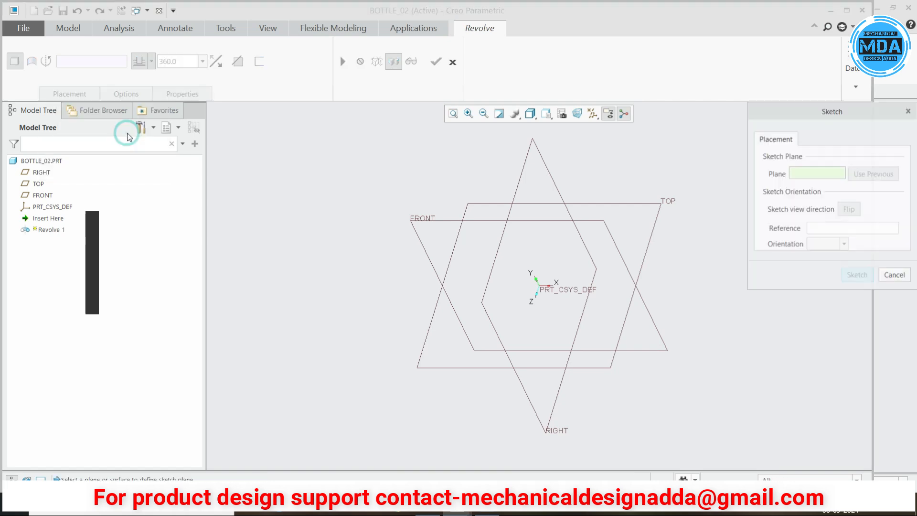
pyautogui.click(425, 217)
pyautogui.click(857, 275)
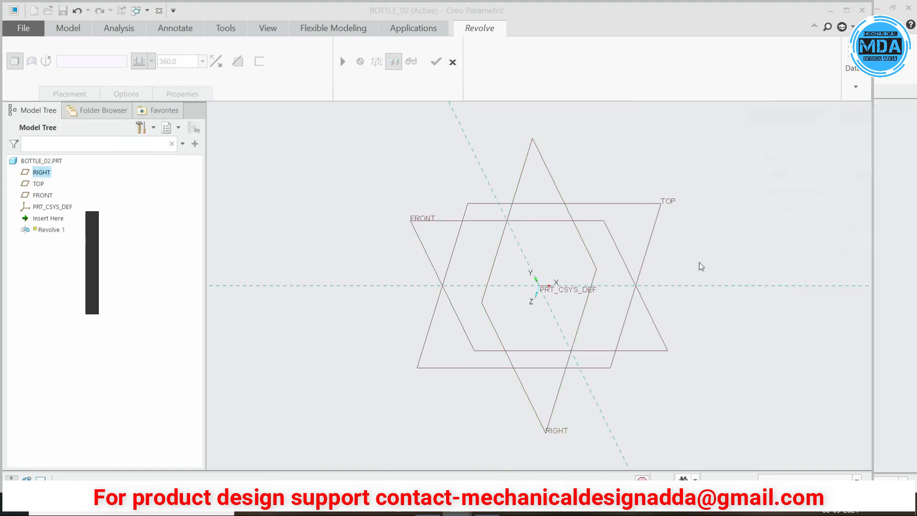
pyautogui.click(561, 113)
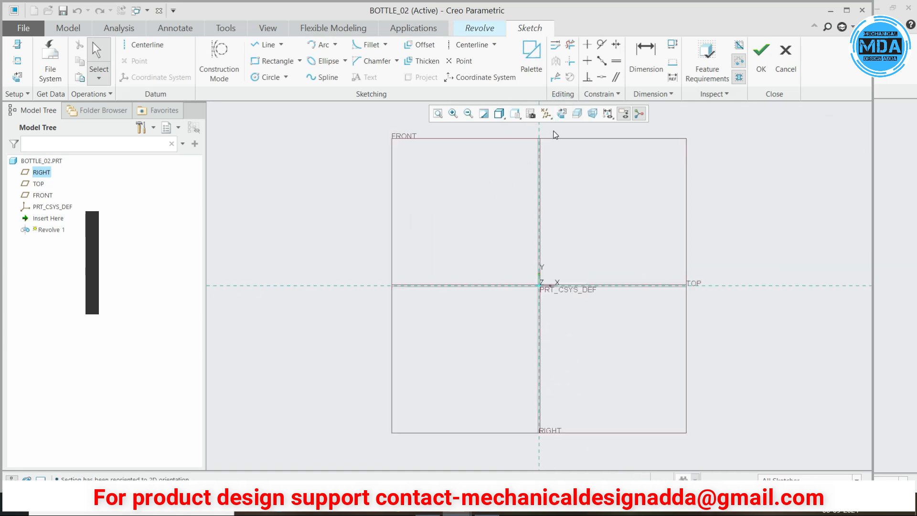
# - Sketch a vertical and a horizontal centerline through the origin
pyautogui.click(459, 45)
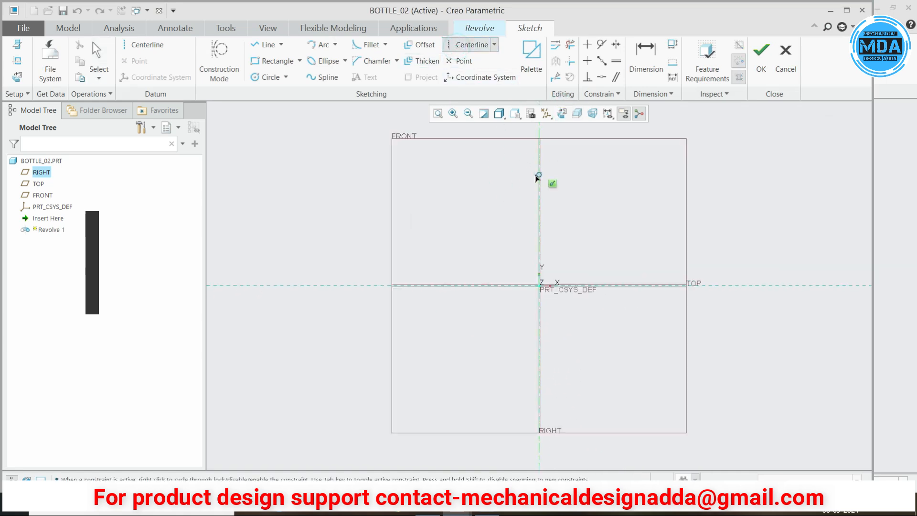
pyautogui.click(539, 274)
pyautogui.click(652, 288)
pyautogui.middleClick(616, 232)
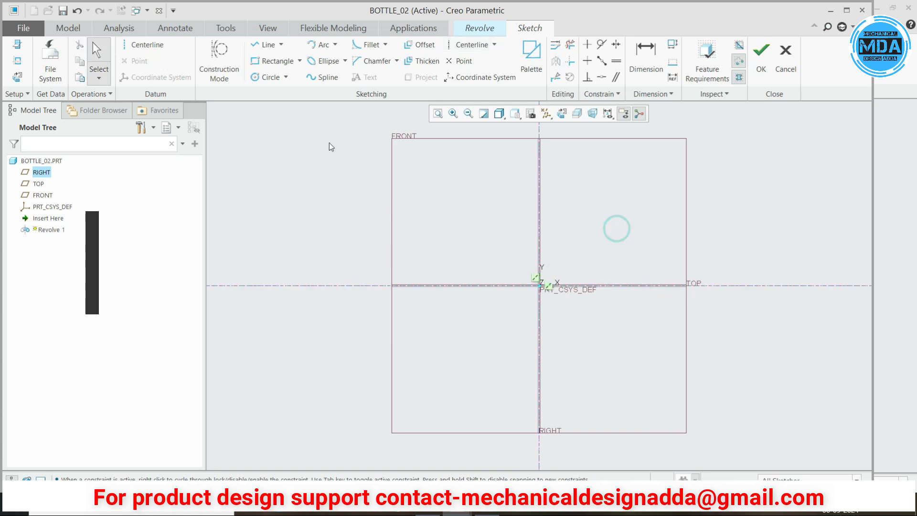
# - Sketch a rectangle about 130 mm wide and 331 mm high from the origin, left of the vertical centerline
pyautogui.click(263, 59)
pyautogui.scroll(4, 388, 308)
pyautogui.scroll(-3, 442, 260)
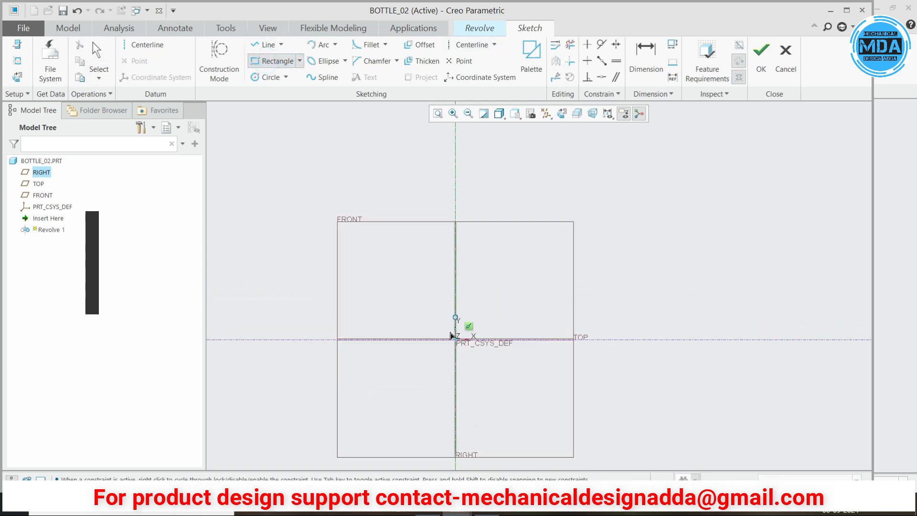
pyautogui.click(456, 339)
pyautogui.click(395, 186)
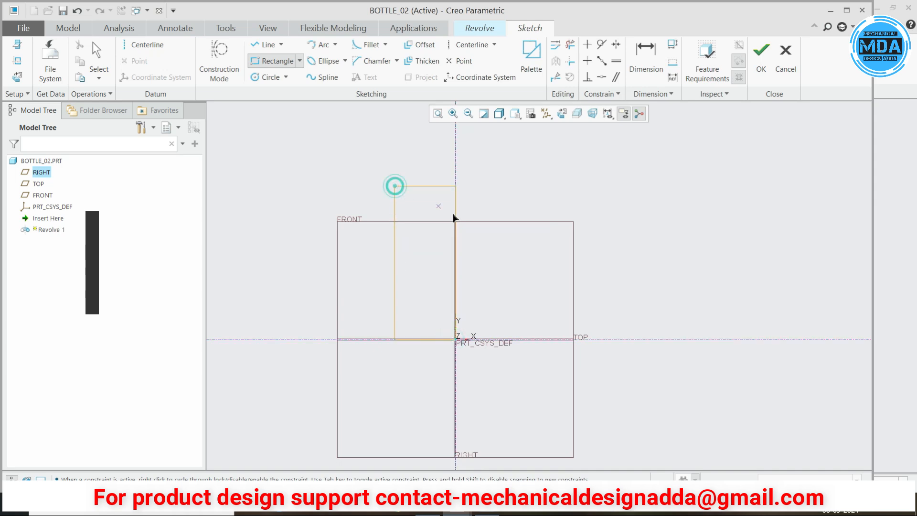
pyautogui.middleClick(454, 218)
# - Sketch a line chain from the rectangle's upper-left corner: a sloped shoulder, a neck edge about 58 mm high and a top edge ending on the centerline
pyautogui.click(263, 45)
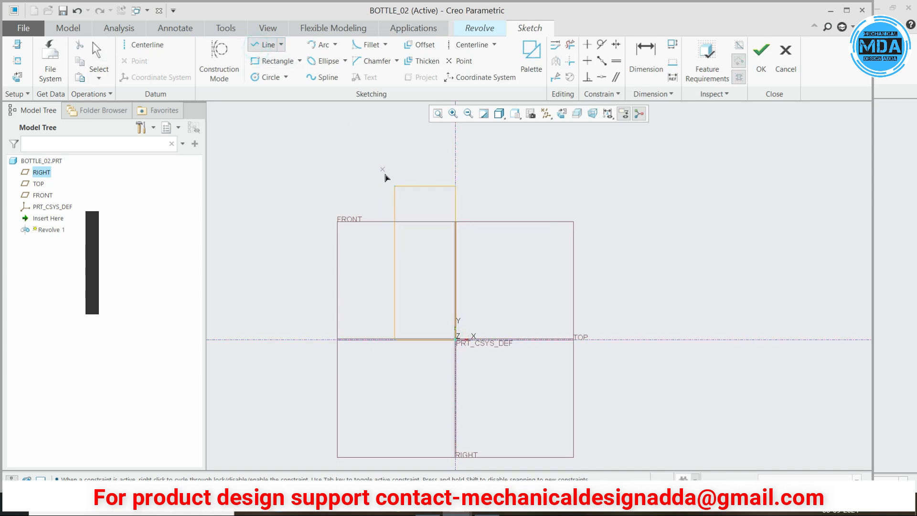
pyautogui.click(395, 185)
pyautogui.click(434, 153)
pyautogui.click(435, 126)
pyautogui.click(455, 126)
pyautogui.middleClick(460, 161)
pyautogui.scroll(-1, 459, 163)
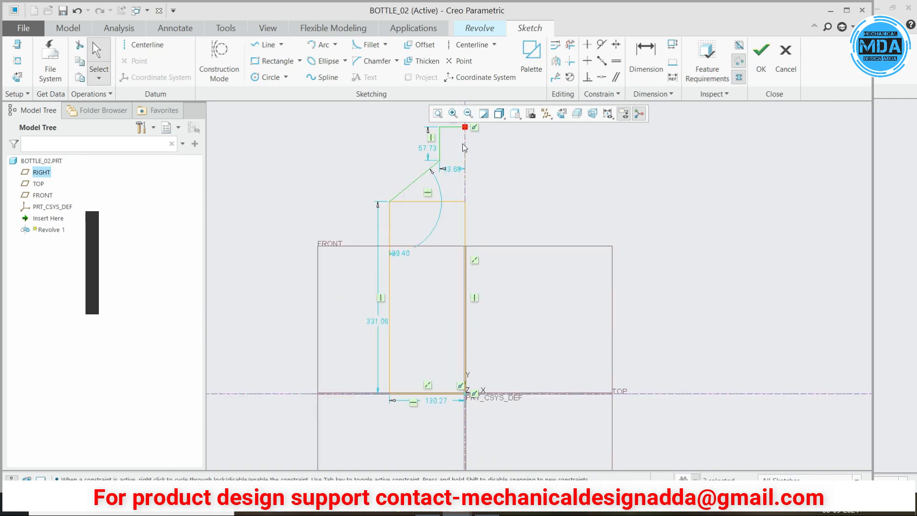
# - Corner-trim the neck's top edge with the rectangle's axis-side edge and delete the rectangle's upper edge to leave one closed profile
pyautogui.click(570, 61)
pyautogui.click(455, 133)
pyautogui.click(466, 232)
pyautogui.middleClick(503, 219)
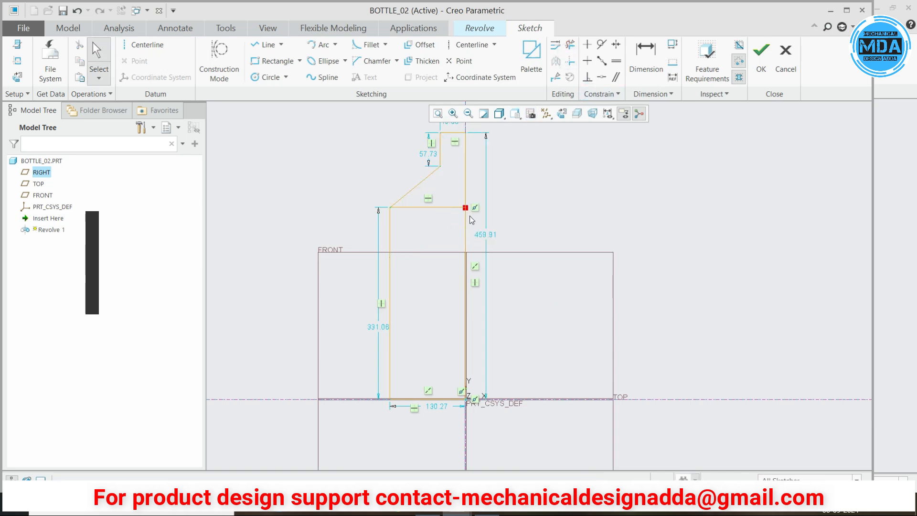
pyautogui.click(438, 207)
pyautogui.press('Delete')
pyautogui.scroll(1, 471, 220)
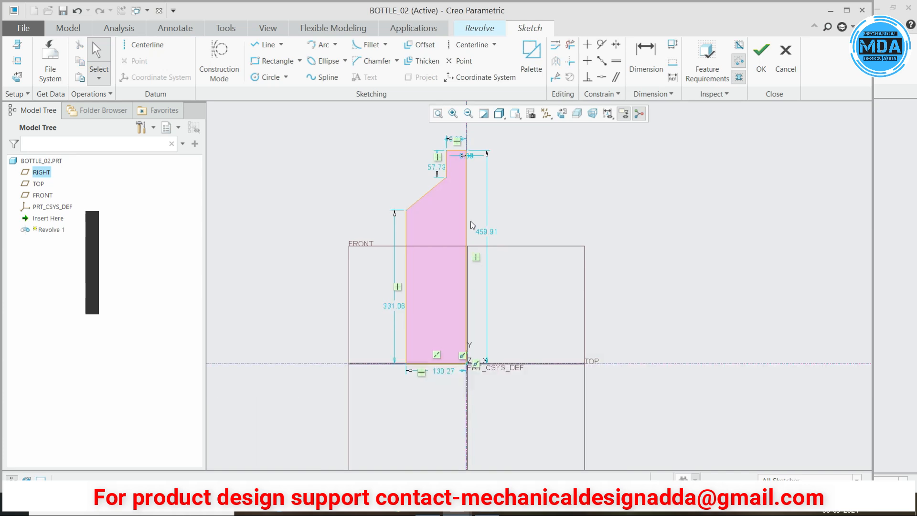
# - Set the profile's overall height to 550 mm and the neck's height to 100 mm
pyautogui.scroll(-1, 471, 221)
pyautogui.doubleClick(488, 251)
pyautogui.write('550')
pyautogui.press('Return')
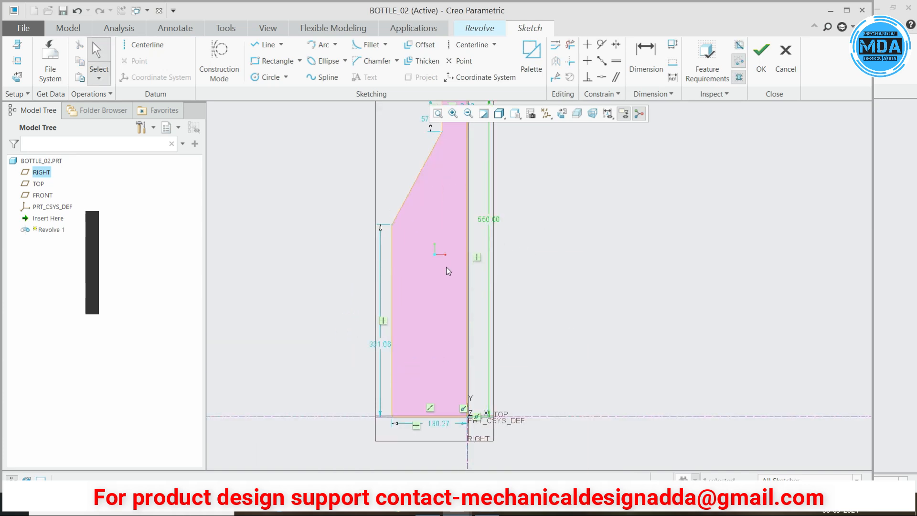
pyautogui.doubleClick(420, 193)
pyautogui.write('100')
pyautogui.press('Return')
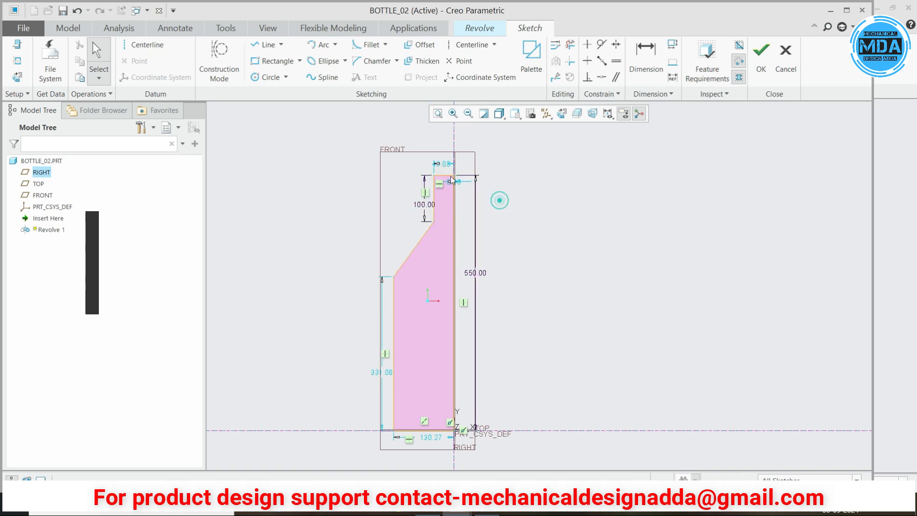
# - Set the neck's half-width to 50 mm and the base's half-width to 100 mm
pyautogui.doubleClick(445, 164)
pyautogui.write('50')
pyautogui.press('Return')
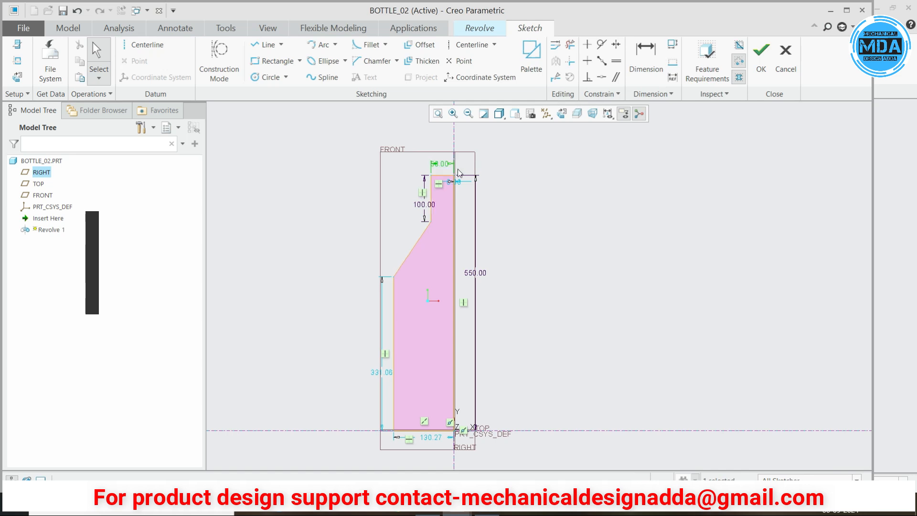
pyautogui.doubleClick(432, 438)
pyautogui.write('100')
pyautogui.press('Return')
pyautogui.scroll(-1, 477, 315)
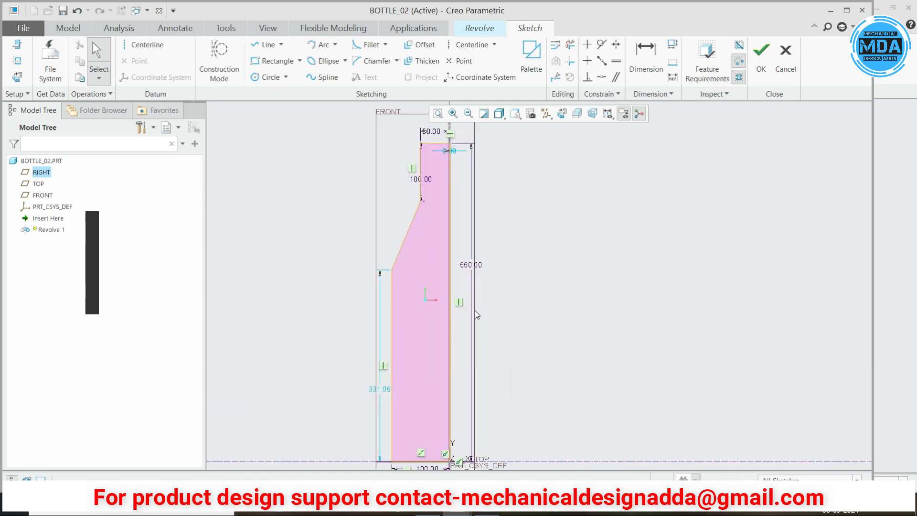
# - Try to dimension the sloped shoulder between its two endpoints
pyautogui.press('d')
pyautogui.click(420, 201)
pyautogui.click(391, 266)
pyautogui.click(391, 271)
pyautogui.middleClick(415, 267)
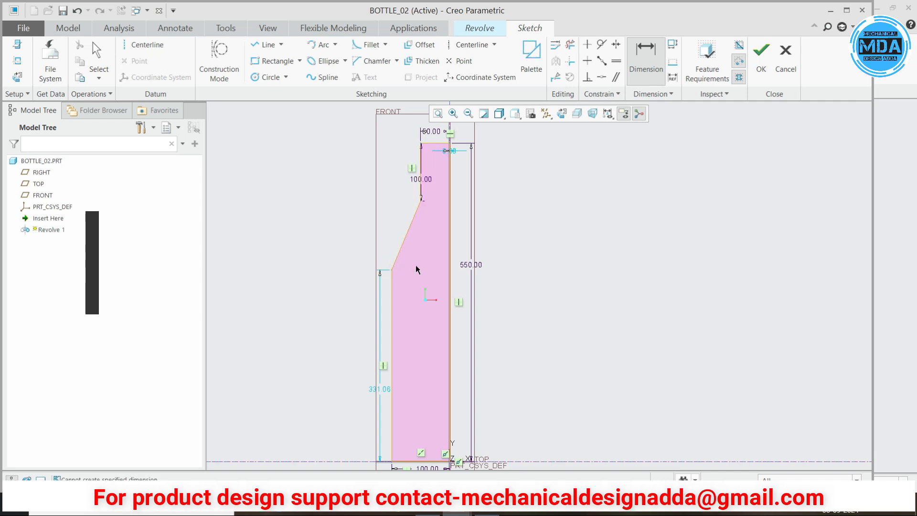
# - Dimension the vertical height between the sloped shoulder's endpoints as 100 mm
pyautogui.click(637, 72)
pyautogui.click(420, 201)
pyautogui.click(392, 270)
pyautogui.middleClick(362, 228)
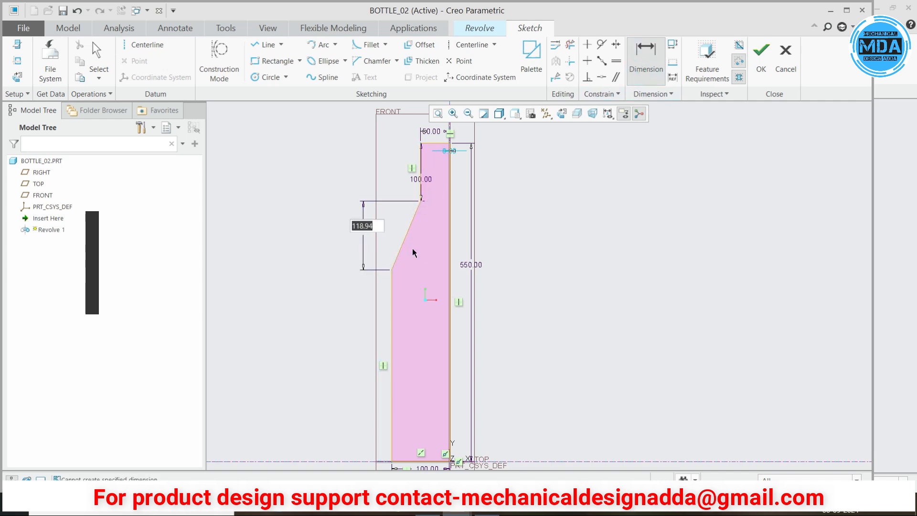
pyautogui.write('100')
pyautogui.press('Return')
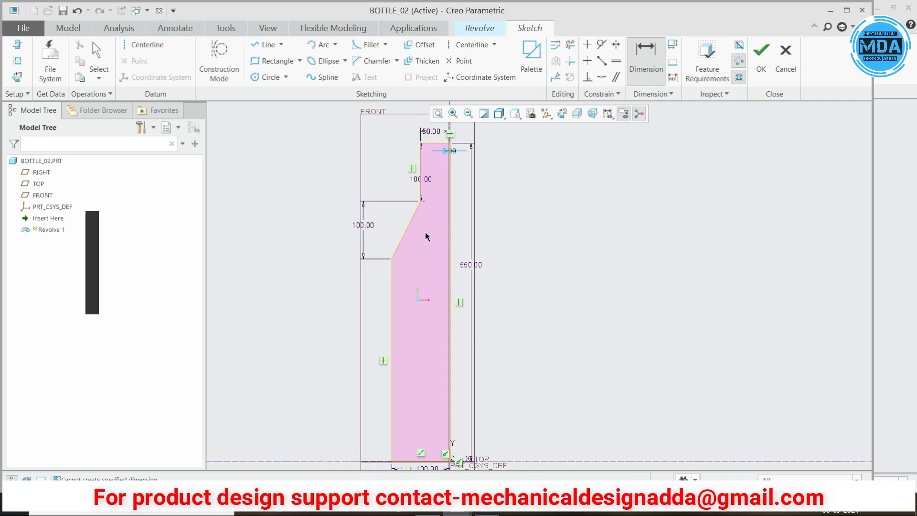
pyautogui.middleClick(425, 233)
# - Move the neck's 100 mm height and 50 mm width dimensions clear of the profile
pyautogui.moveTo(420, 182); pyautogui.dragTo(369, 173)
pyautogui.moveTo(423, 132); pyautogui.dragTo(483, 128)
pyautogui.click(544, 158)
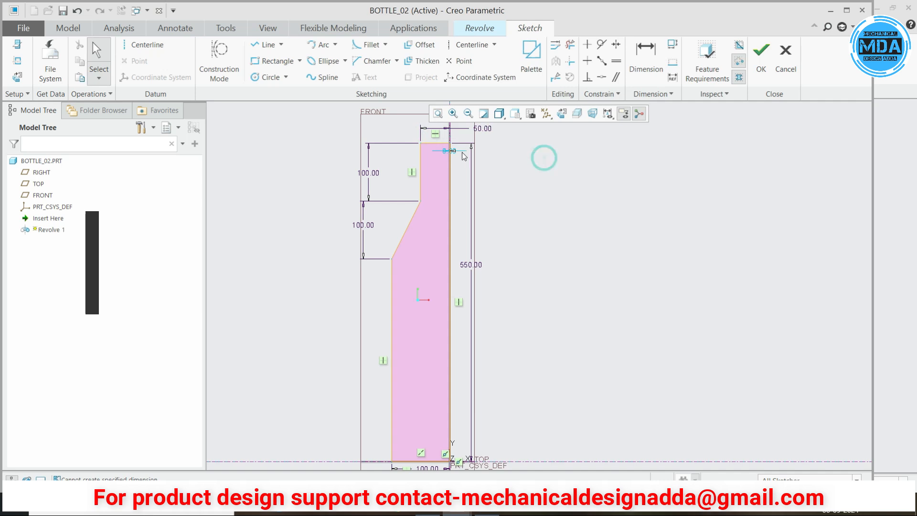
pyautogui.scroll(2, 518, 222)
pyautogui.scroll(-1, 475, 162)
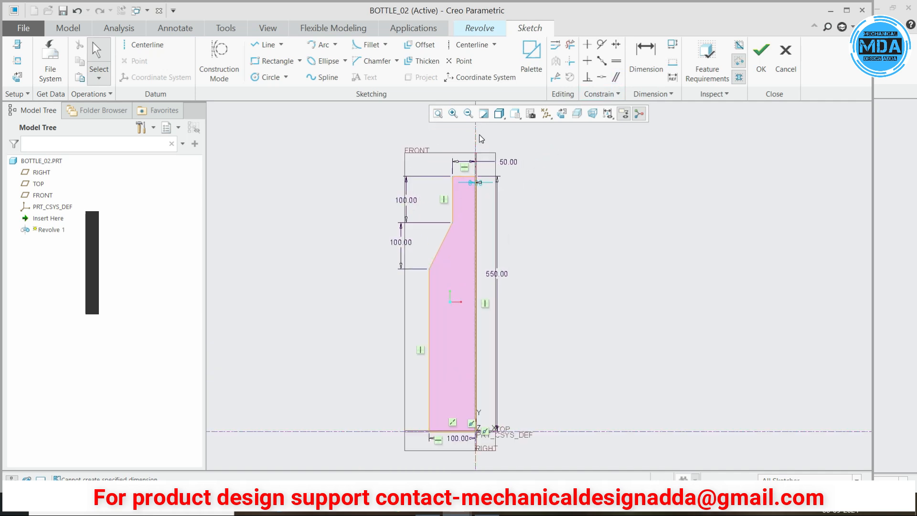
# - Shift the profile's vertical axis line leftward and constrain it coincident with the vertical reference
pyautogui.moveTo(480, 136); pyautogui.dragTo(461, 136)
pyautogui.click(602, 76)
pyautogui.click(458, 201)
pyautogui.click(475, 146)
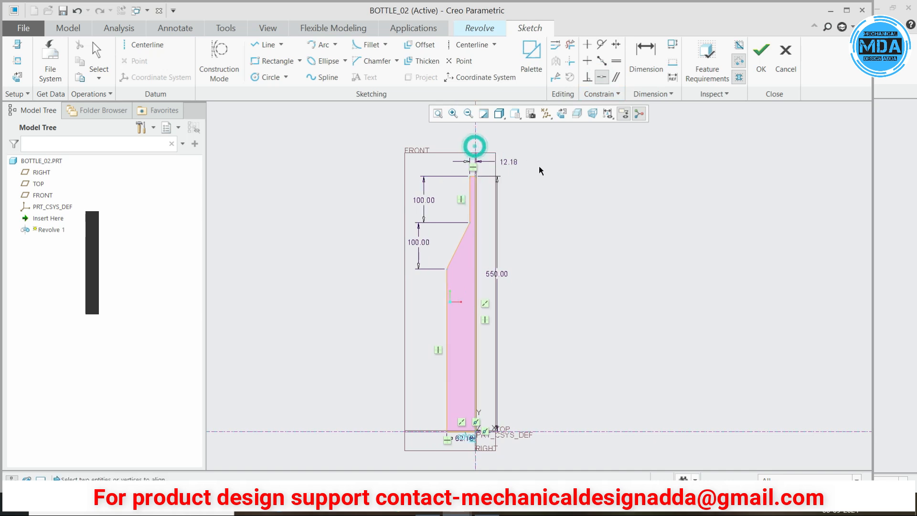
pyautogui.middleClick(541, 171)
# - Try a neck half-width of 100 mm and undo the change
pyautogui.click(508, 164)
pyautogui.doubleClick(508, 163)
pyautogui.write('100')
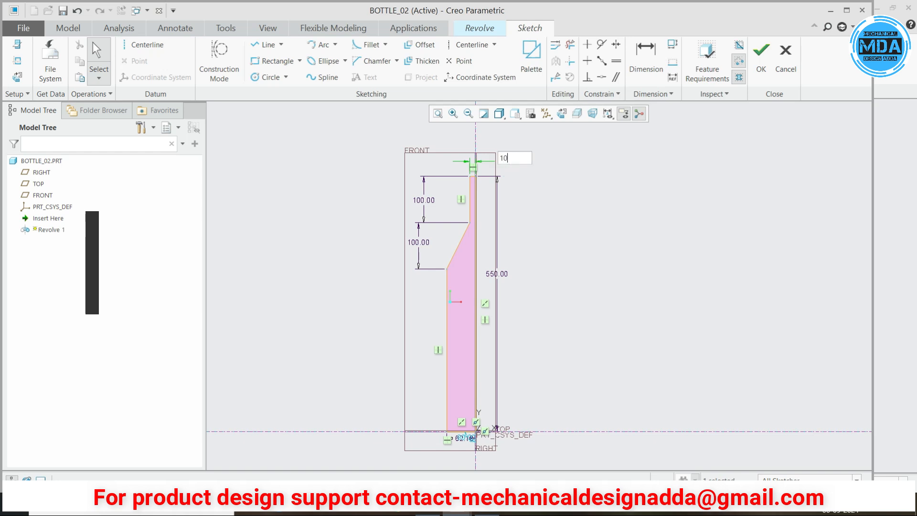
pyautogui.press('Return')
pyautogui.click(542, 210)
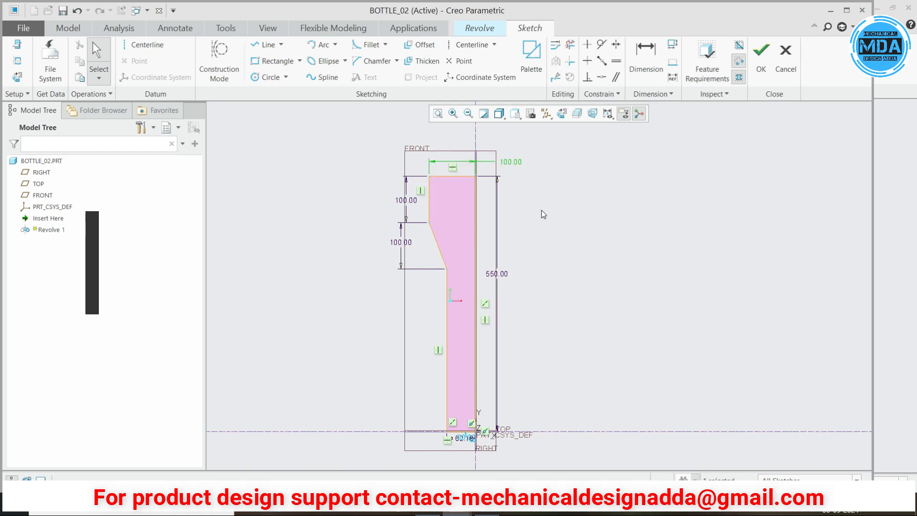
pyautogui.hotkey('ctrl', 'z')
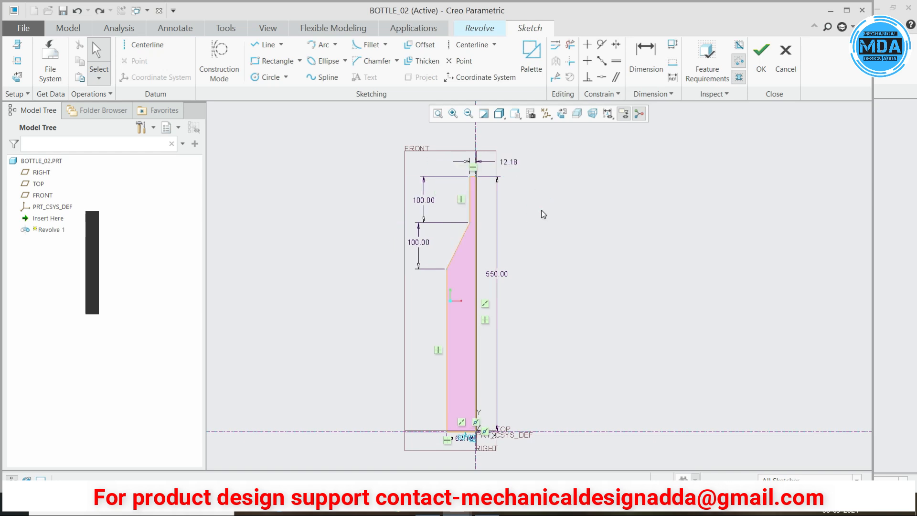
pyautogui.click(507, 162)
pyautogui.click(556, 44)
pyautogui.moveTo(879, 219); pyautogui.dragTo(905, 217)
pyautogui.click(895, 332)
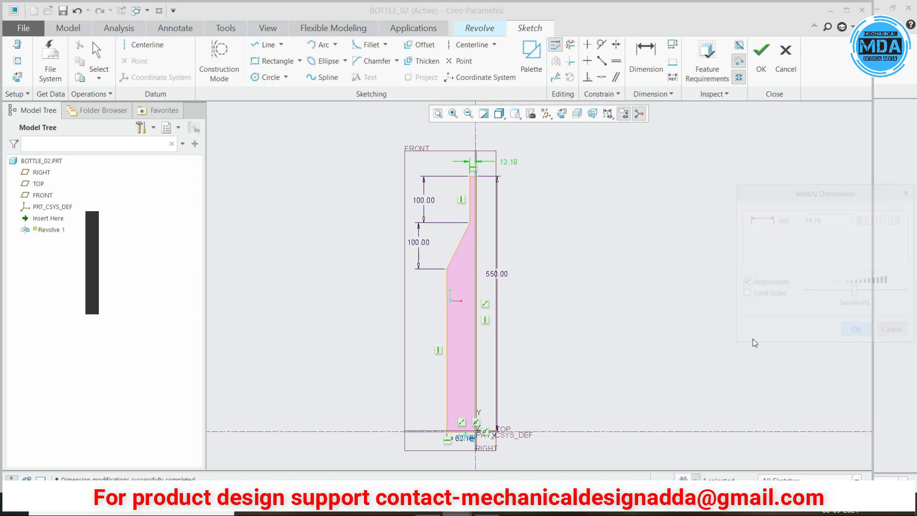
# - Move the 90° angle dimension between the centerlines clear of the profile's base
pyautogui.moveTo(468, 440); pyautogui.dragTo(573, 387)
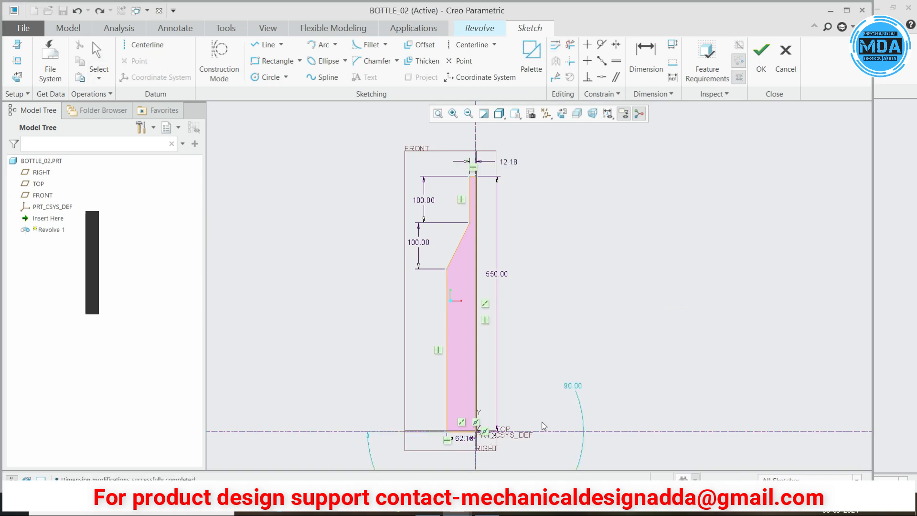
pyautogui.scroll(-3, 464, 415)
pyautogui.scroll(4, 471, 260)
pyautogui.scroll(-2, 474, 309)
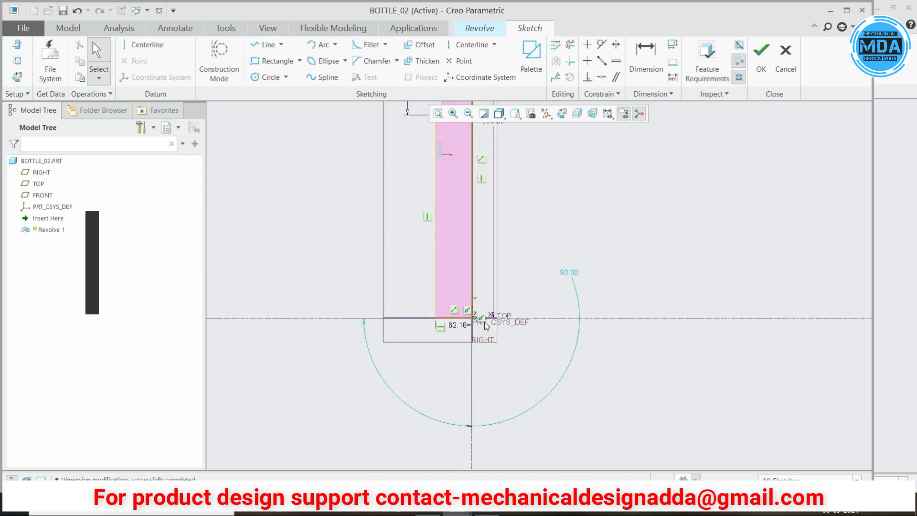
pyautogui.moveTo(452, 319); pyautogui.dragTo(438, 301)
# - Modify the angle dimension between the centerlines dynamically to 110.15°
pyautogui.click(566, 273)
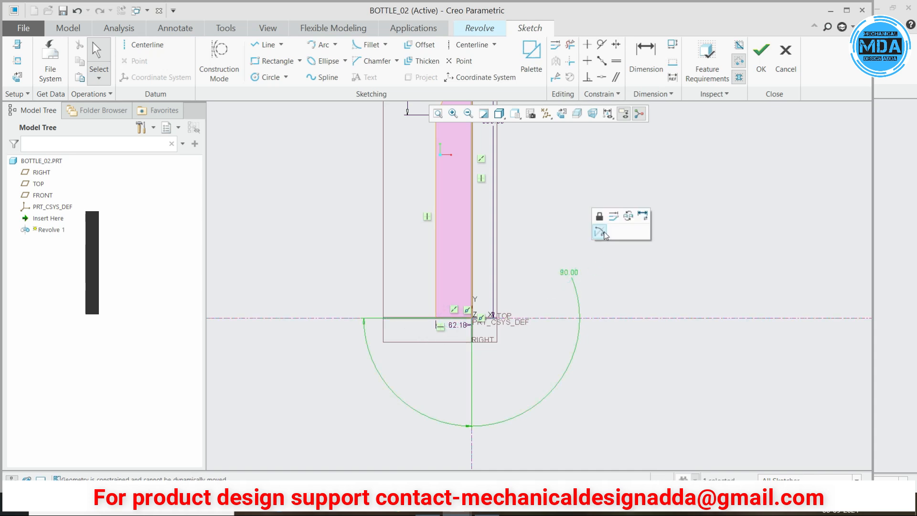
pyautogui.click(598, 213)
pyautogui.moveTo(871, 221); pyautogui.dragTo(902, 216)
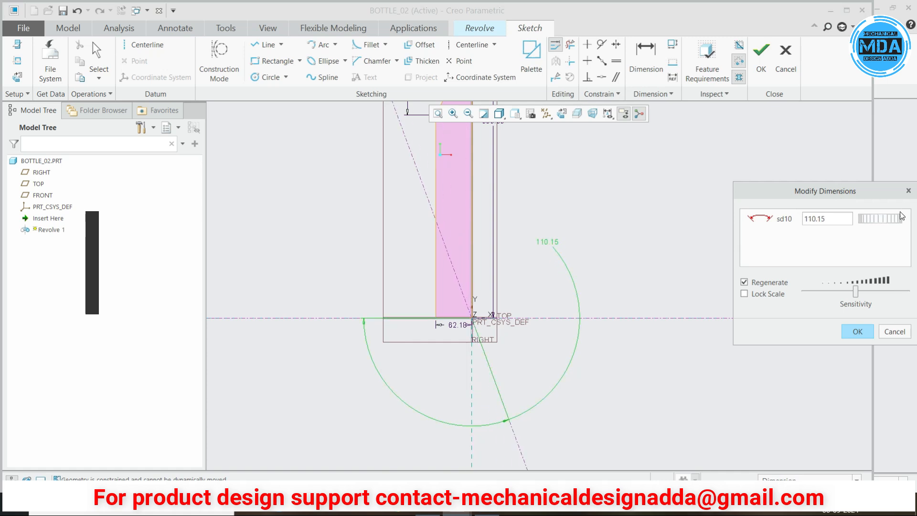
pyautogui.click(858, 332)
# - Constrain the slanted centerline coincident with the vertical reference and delete the conflicting 110.15° angle dimension
pyautogui.click(602, 77)
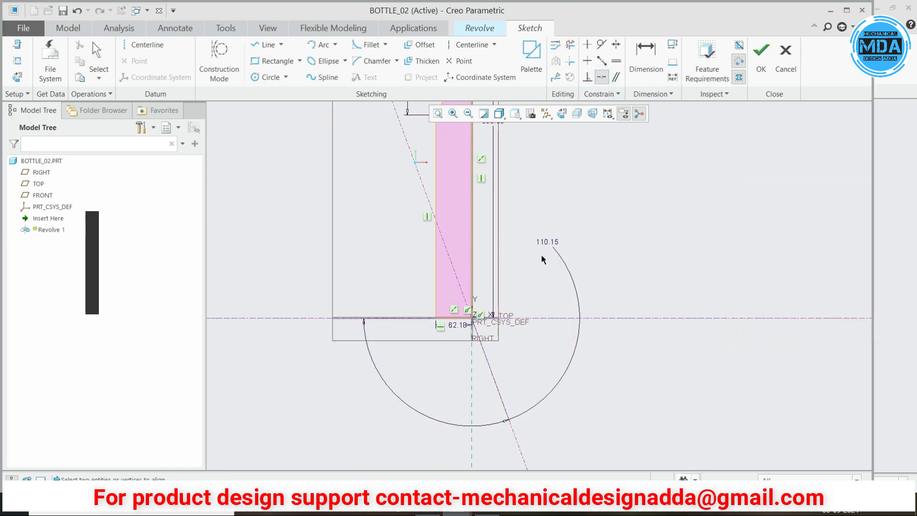
pyautogui.click(458, 279)
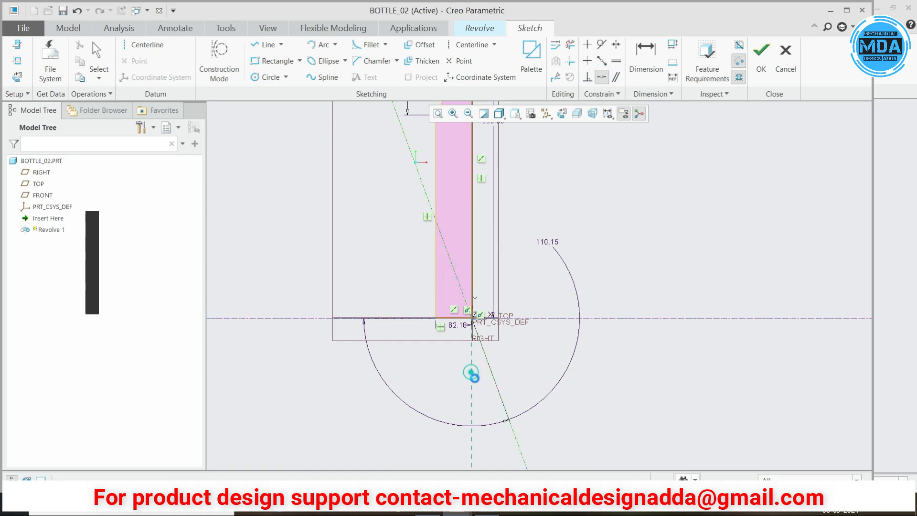
pyautogui.click(471, 372)
pyautogui.click(814, 133)
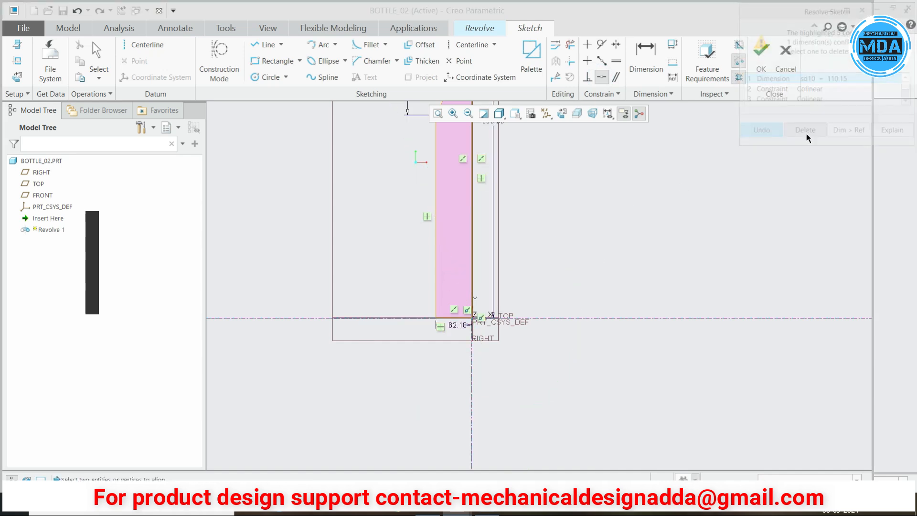
pyautogui.middleClick(461, 338)
# - Set the profile's base half-width to 100 mm
pyautogui.doubleClick(459, 334)
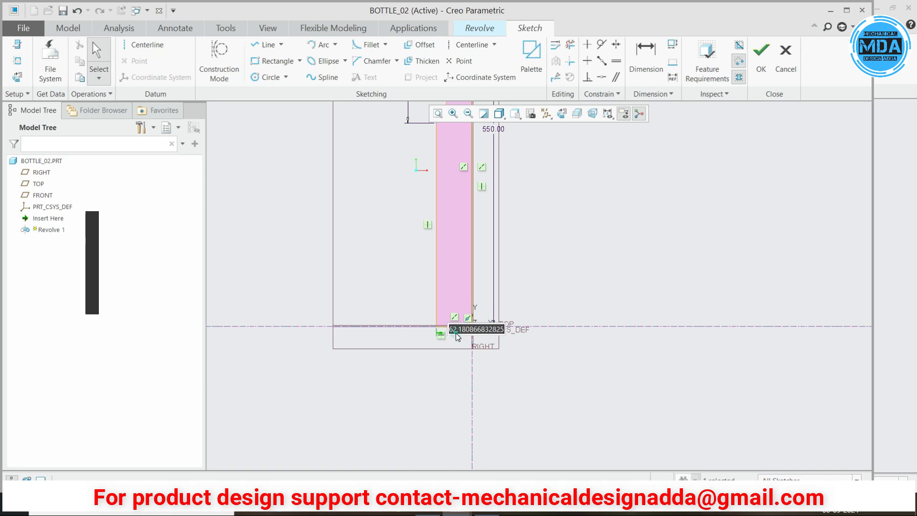
pyautogui.write('100')
pyautogui.press('Return')
pyautogui.scroll(3, 436, 331)
pyautogui.scroll(-2, 436, 320)
pyautogui.click(616, 309)
pyautogui.scroll(3, 501, 331)
pyautogui.scroll(-2, 485, 345)
pyautogui.scroll(-1, 492, 252)
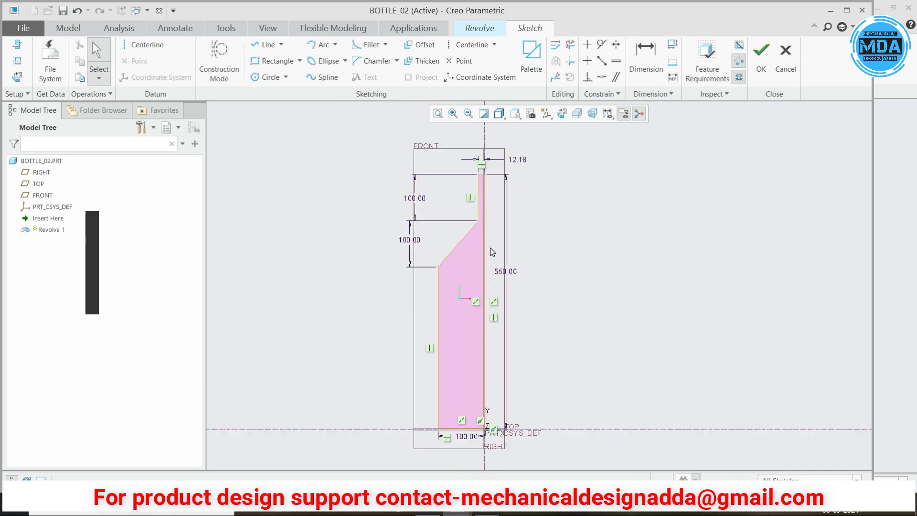
# - Set the neck's half-width to 50 mm
pyautogui.doubleClick(515, 161)
pyautogui.write('50')
pyautogui.press('Return')
pyautogui.click(577, 184)
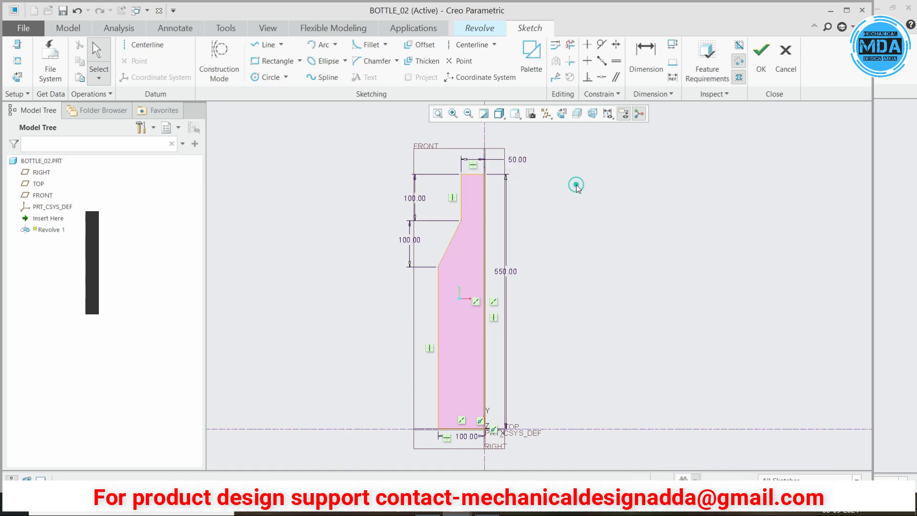
# - Try a neck height of 50 mm
pyautogui.write('50')
pyautogui.press('Return')
pyautogui.click(547, 208)
# - Set the heights of both the neck and the sloped shoulder to 80 mm
pyautogui.doubleClick(414, 187)
pyautogui.write('80')
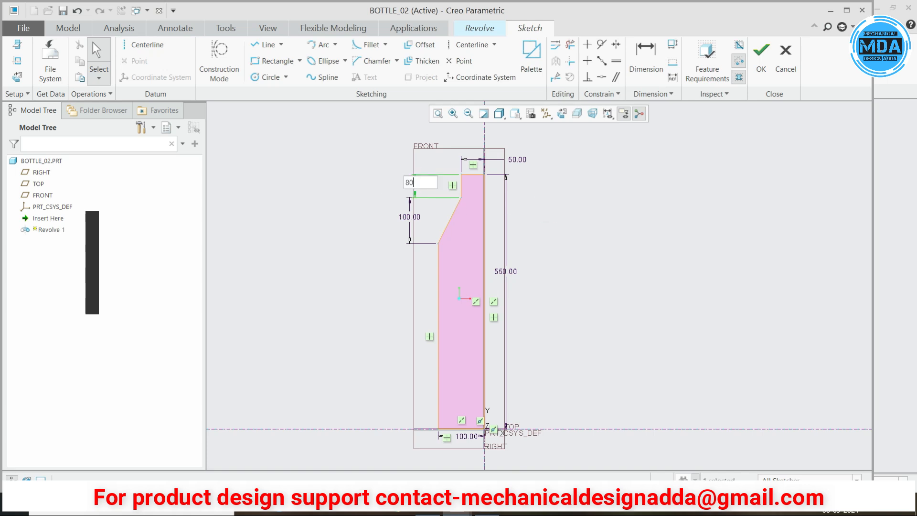
pyautogui.press('Return')
pyautogui.click(573, 206)
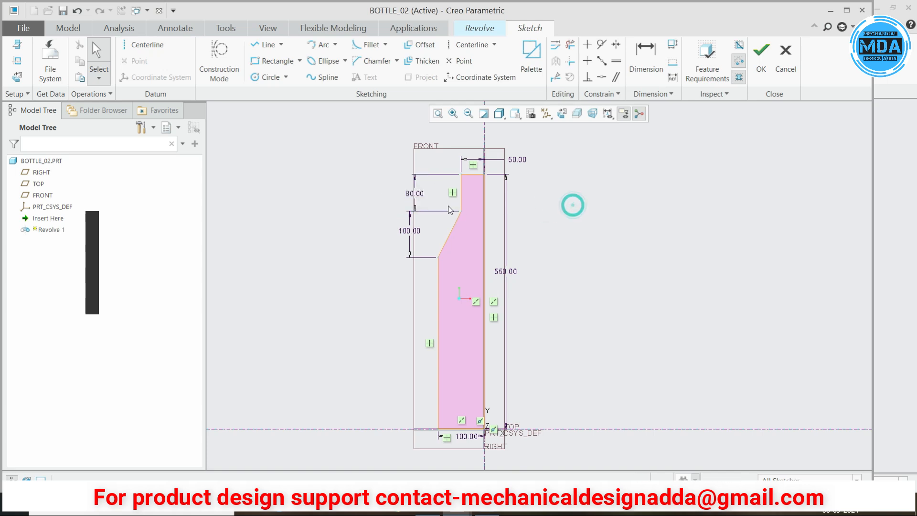
pyautogui.doubleClick(408, 231)
pyautogui.write('80')
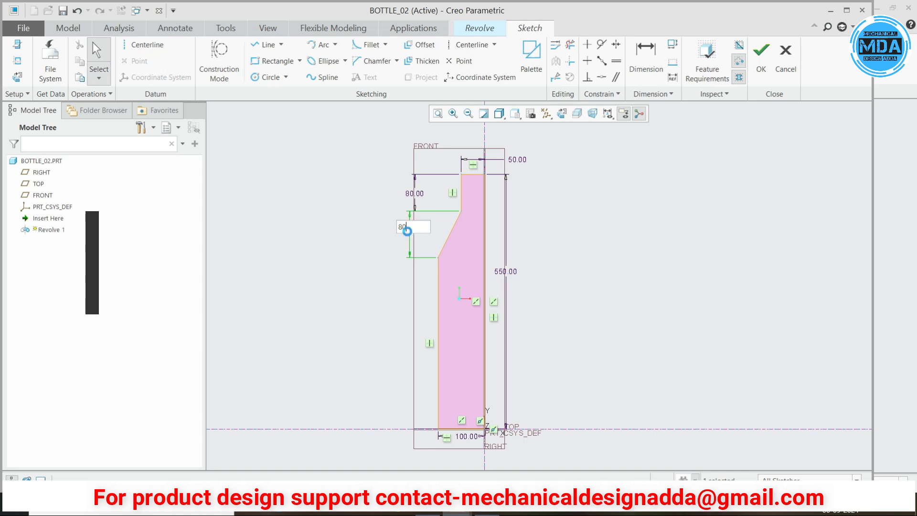
pyautogui.click(564, 251)
# - Designate the vertical centerline as the axis of revolution and complete the 360° revolve of the bottle profile
pyautogui.click(485, 128)
pyautogui.rightClick(506, 147)
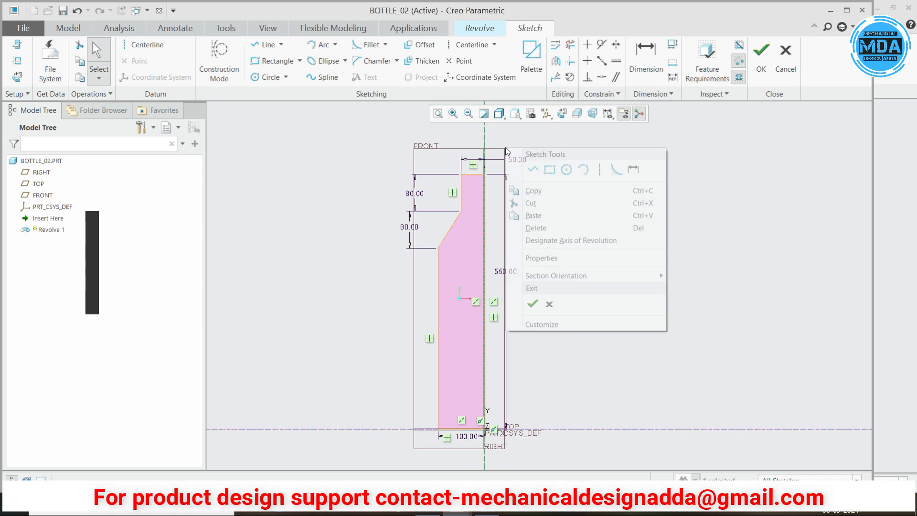
pyautogui.click(553, 238)
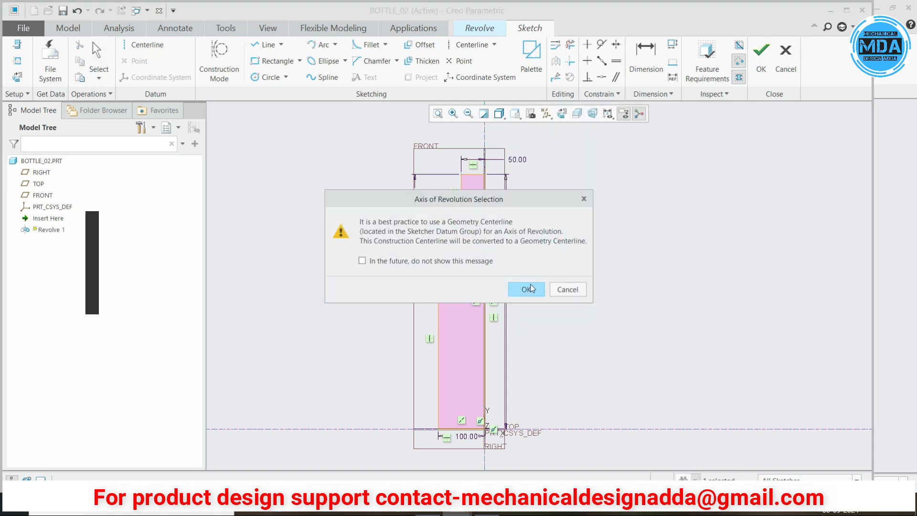
pyautogui.click(528, 289)
pyautogui.click(761, 60)
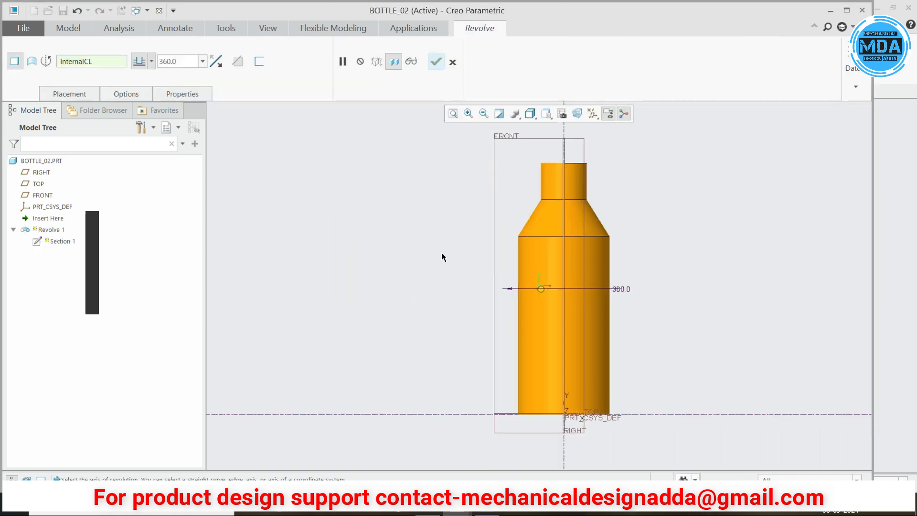
pyautogui.middleClick(609, 207)
# - Start an extrude with its sketch on the RIGHT datum plane
pyautogui.scroll(3, 386, 209)
pyautogui.moveTo(490, 248)
pyautogui.mouseDown(button='middle')
pyautogui.moveTo(509, 236)
pyautogui.moveTo(510, 248)
pyautogui.mouseUp(button='middle')
pyautogui.scroll(-3, 500, 227)
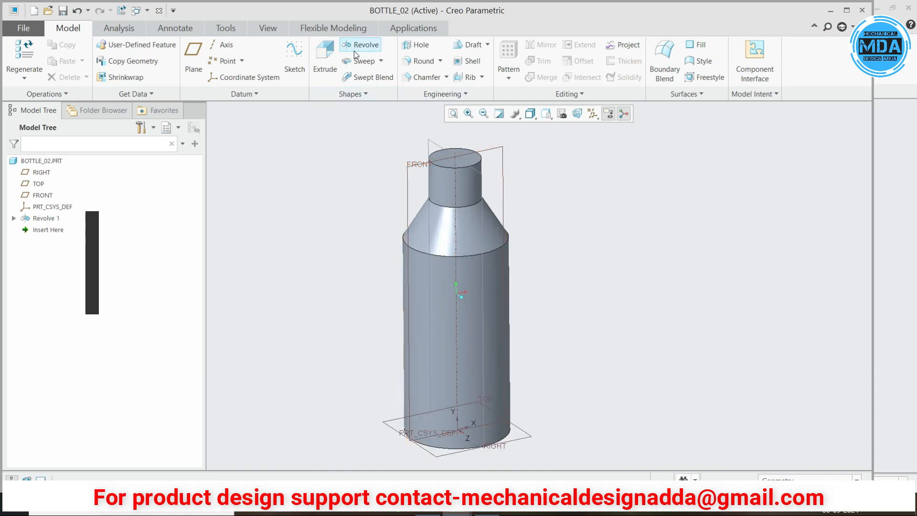
pyautogui.click(324, 53)
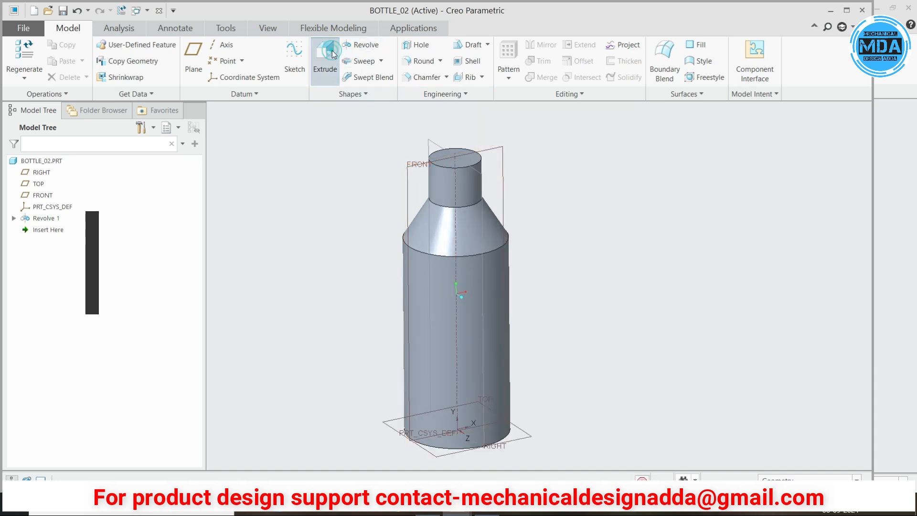
pyautogui.click(482, 185)
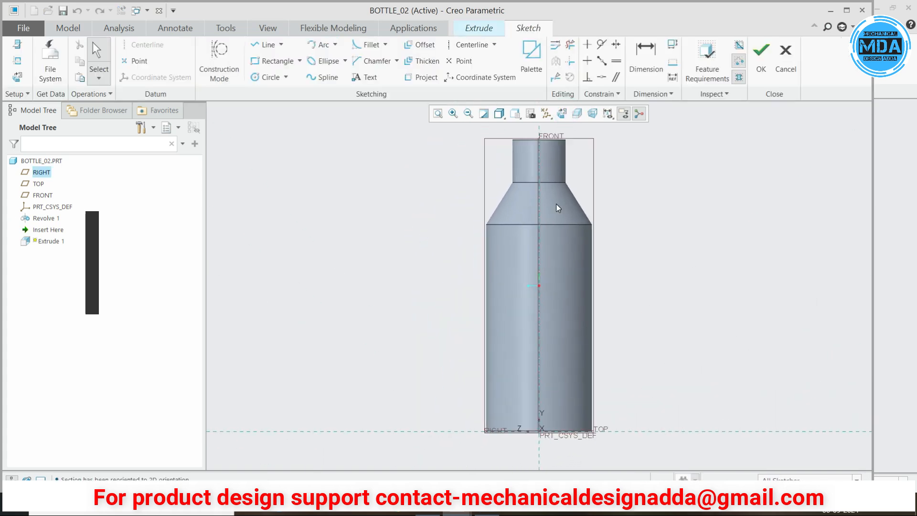
# - Sketch an inward-curving arc of about 30.5 mm radius on the body's side edge just below the shoulder
pyautogui.click(319, 45)
pyautogui.scroll(-3, 597, 247)
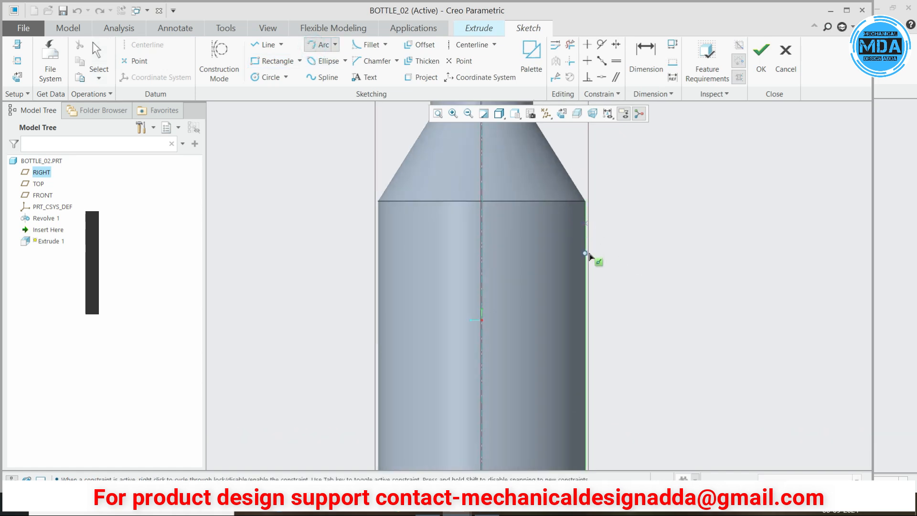
pyautogui.click(588, 253)
pyautogui.scroll(-3, 592, 244)
pyautogui.click(569, 244)
pyautogui.scroll(-3, 577, 246)
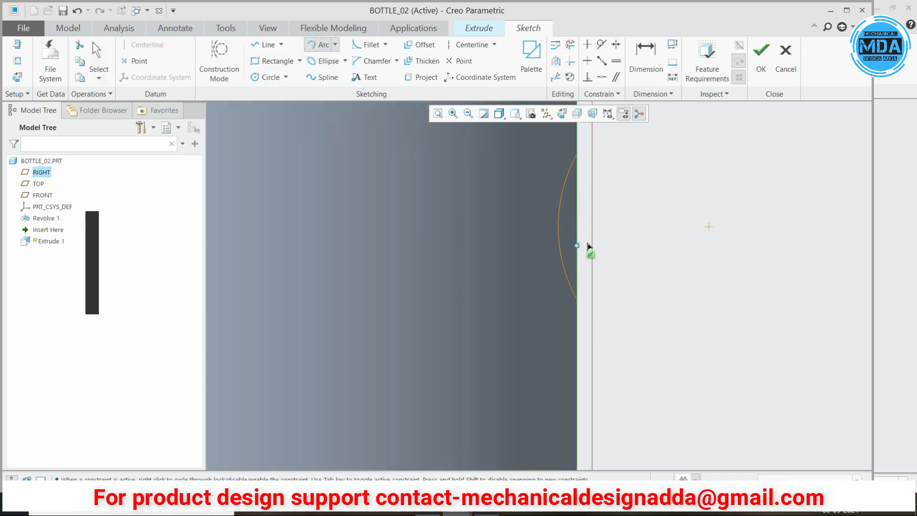
pyautogui.middleClick(606, 240)
# - Close the arc with a vertical line between its endpoints along the body's side edge
pyautogui.scroll(2, 607, 242)
pyautogui.scroll(3, 567, 249)
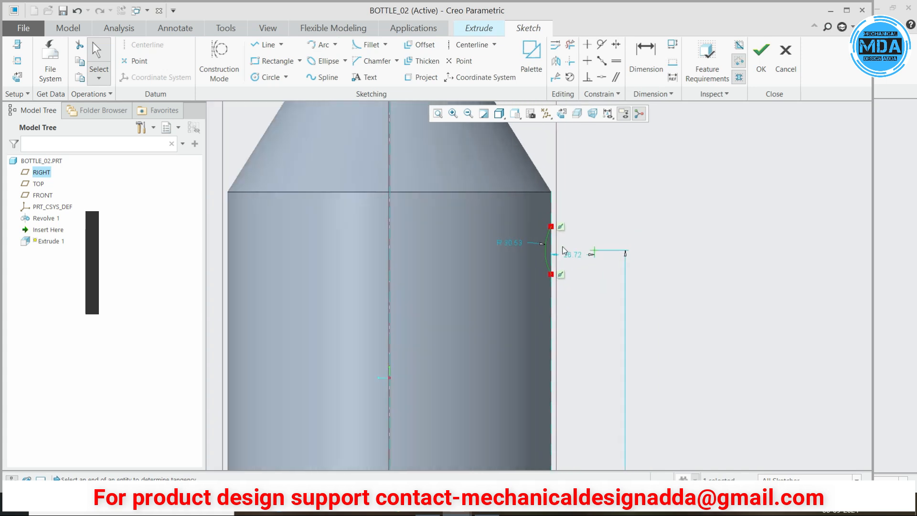
pyautogui.click(267, 44)
pyautogui.scroll(-2, 559, 229)
pyautogui.click(523, 240)
pyautogui.click(524, 362)
pyautogui.middleClick(594, 297)
pyautogui.scroll(3, 582, 244)
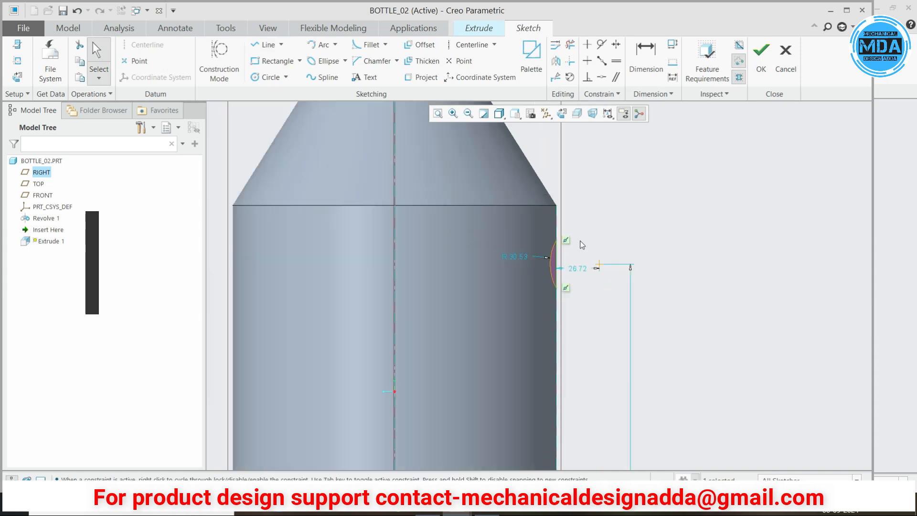
pyautogui.scroll(-1, 582, 244)
# - Dimension the arc's center 30 mm vertically below the shoulder's lower edge
pyautogui.click(646, 53)
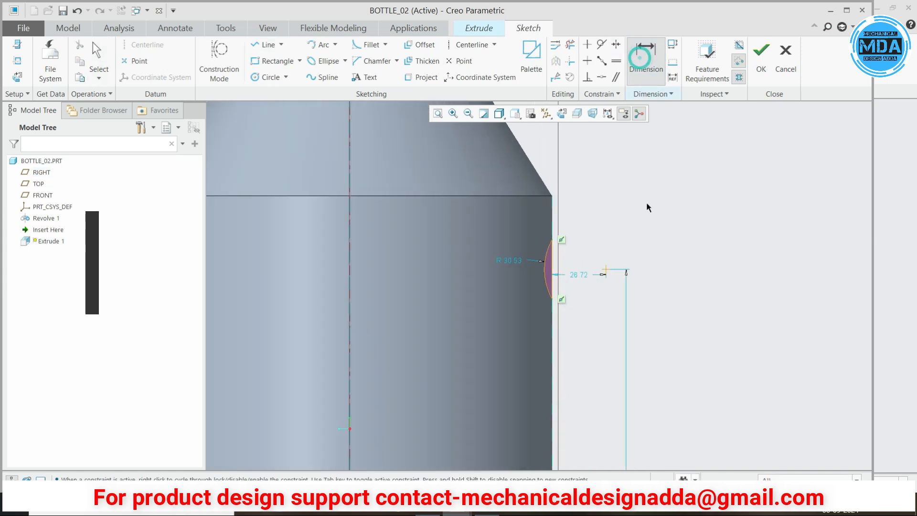
pyautogui.click(606, 271)
pyautogui.click(538, 195)
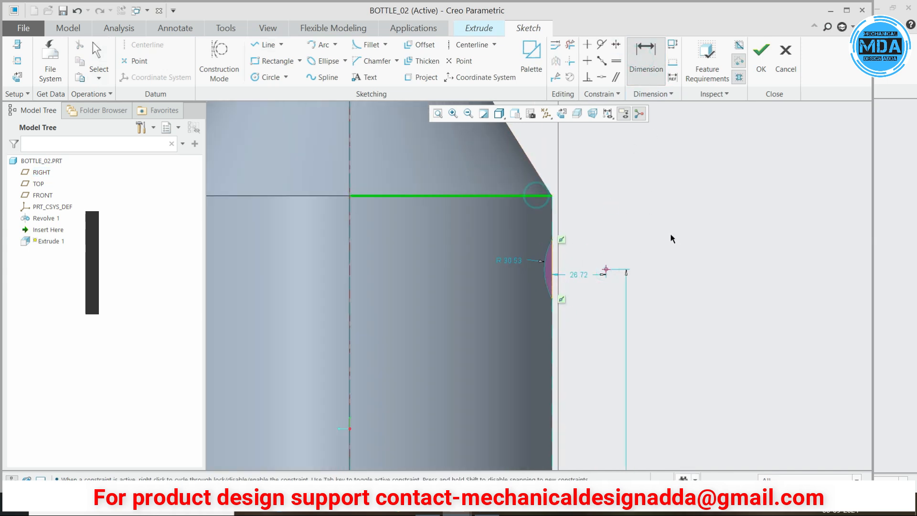
pyautogui.middleClick(694, 246)
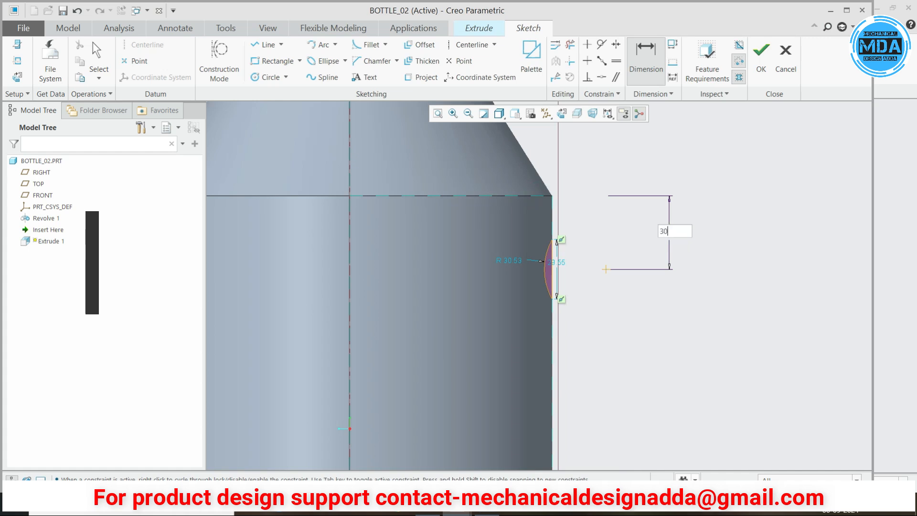
pyautogui.write('30')
pyautogui.press('Return')
pyautogui.middleClick(498, 295)
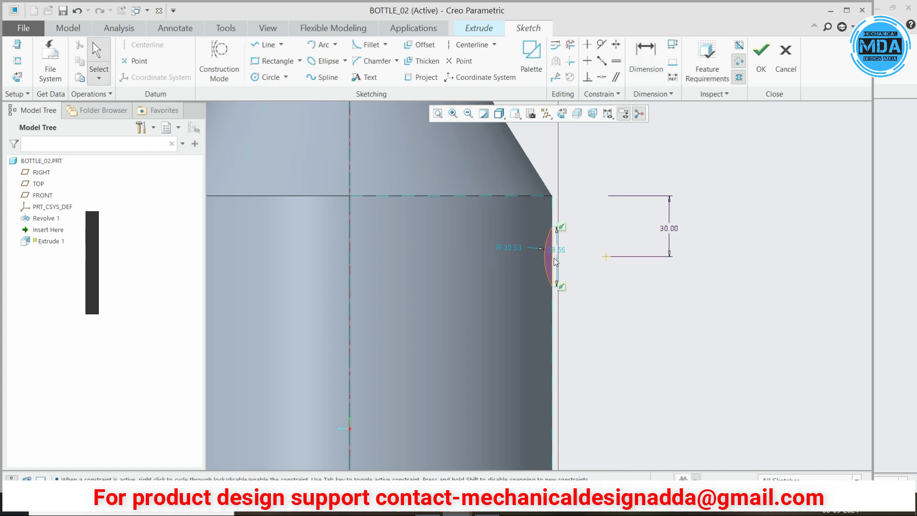
# - Set the vertical distance between the arc's endpoints to 40 mm
pyautogui.doubleClick(559, 251)
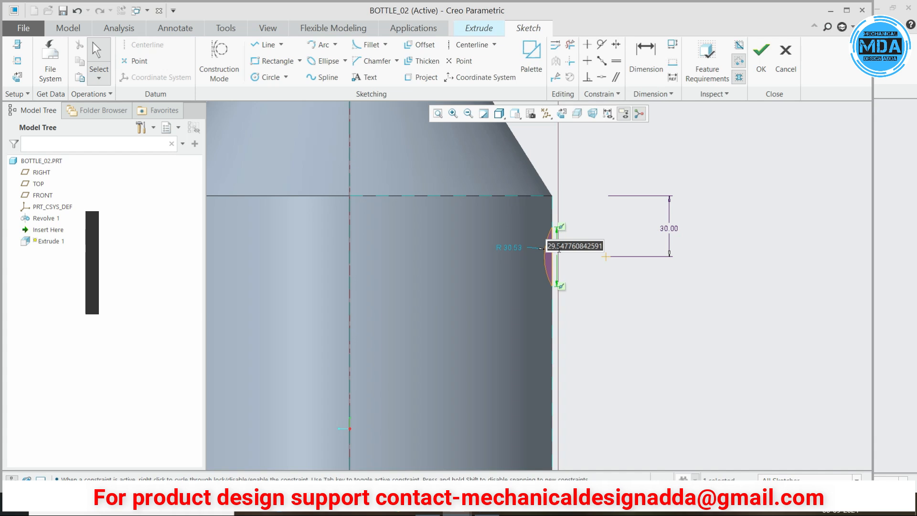
pyautogui.write('40')
pyautogui.press('Return')
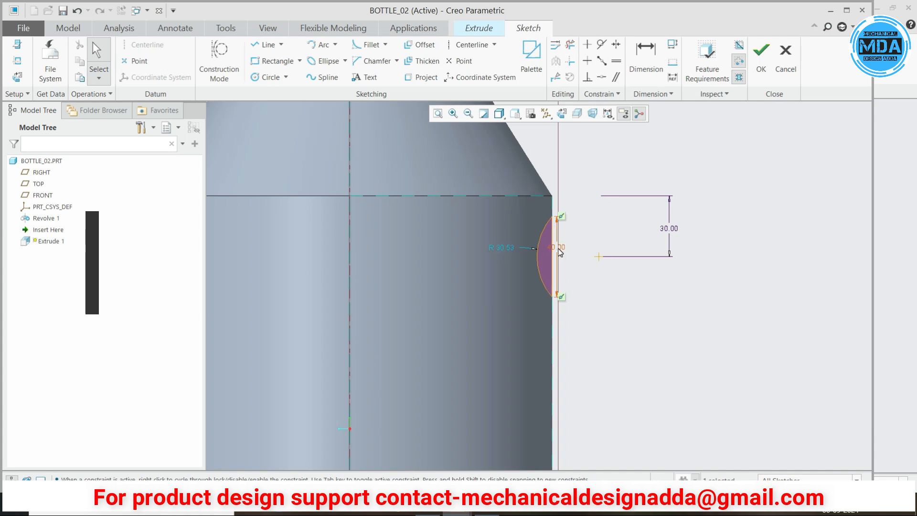
# - Dimension the arc's depth from the body's side edge as 8 mm and move the dimension closer to the arc
pyautogui.click(646, 52)
pyautogui.scroll(3, 560, 241)
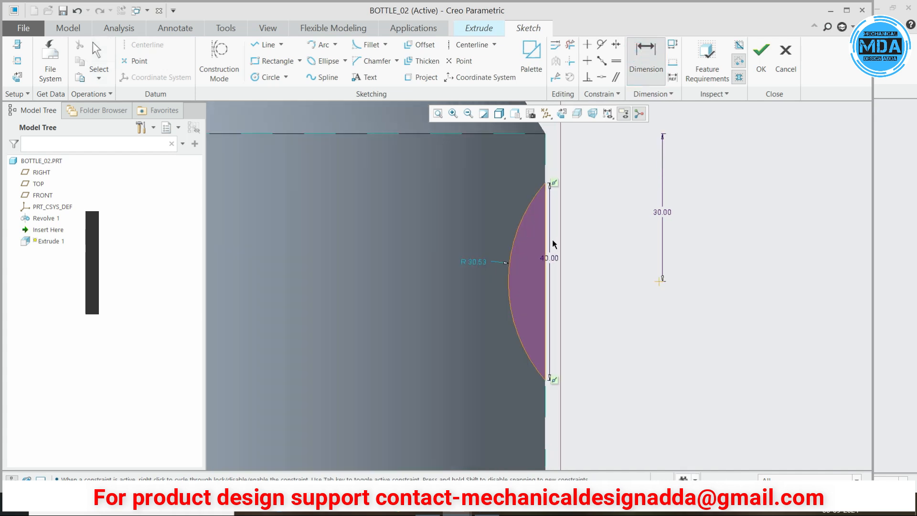
pyautogui.click(511, 248)
pyautogui.middleClick(532, 162)
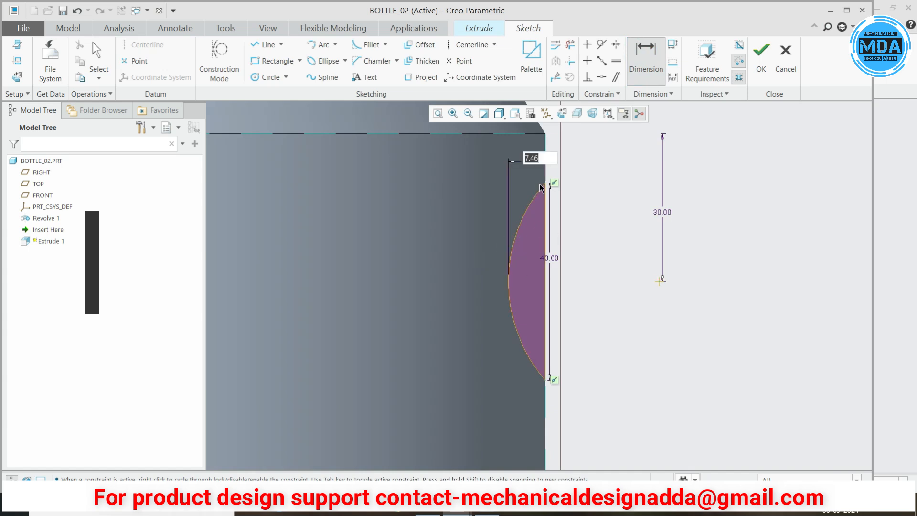
pyautogui.write('8')
pyautogui.press('Return')
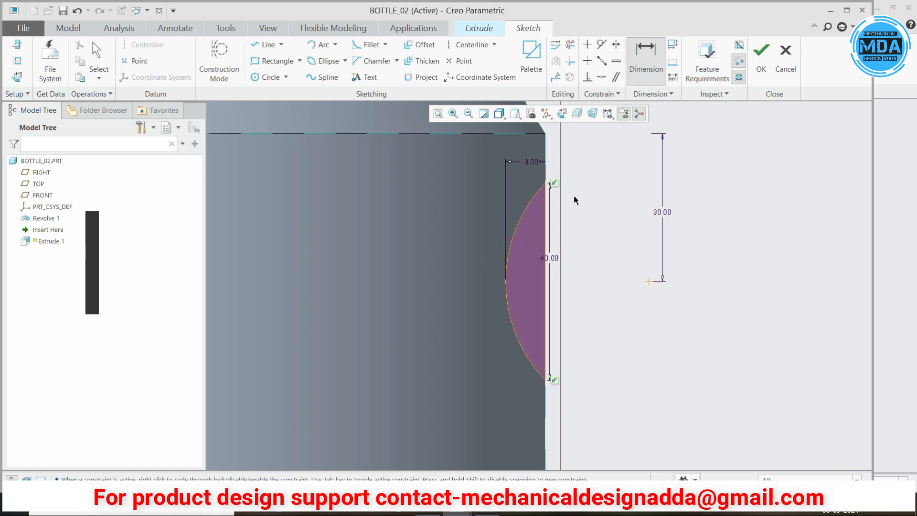
pyautogui.middleClick(565, 198)
pyautogui.click(526, 171)
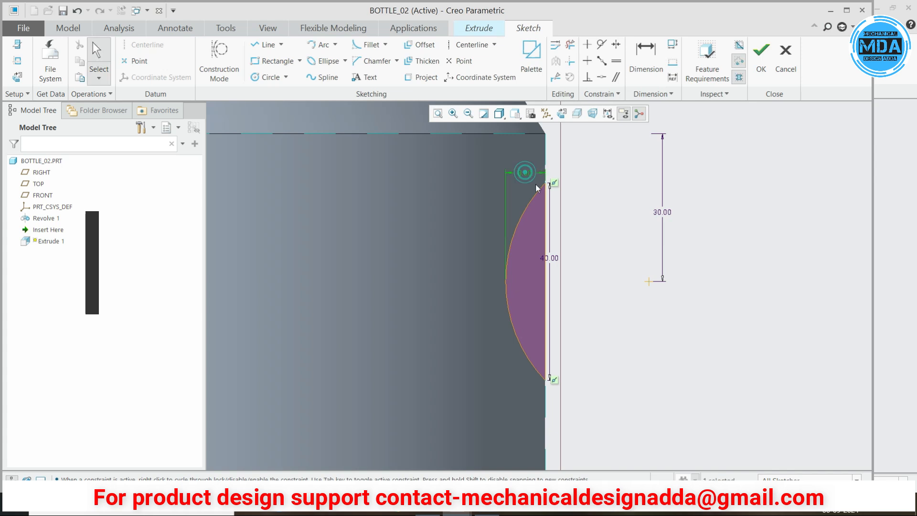
pyautogui.click(613, 165)
# - Finish the sketch and extrude it as a material-removing cut, Through All on both sides
pyautogui.scroll(-3, 583, 225)
pyautogui.click(761, 52)
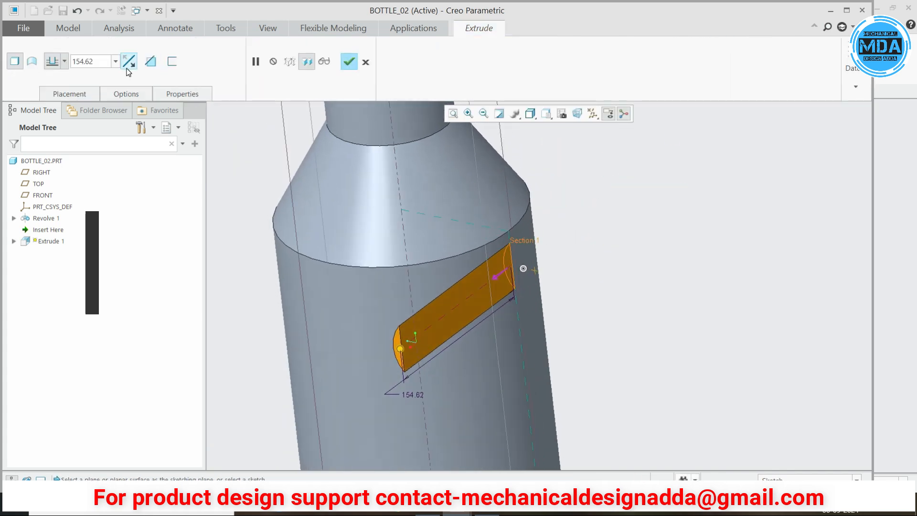
pyautogui.click(126, 93)
pyautogui.click(195, 142)
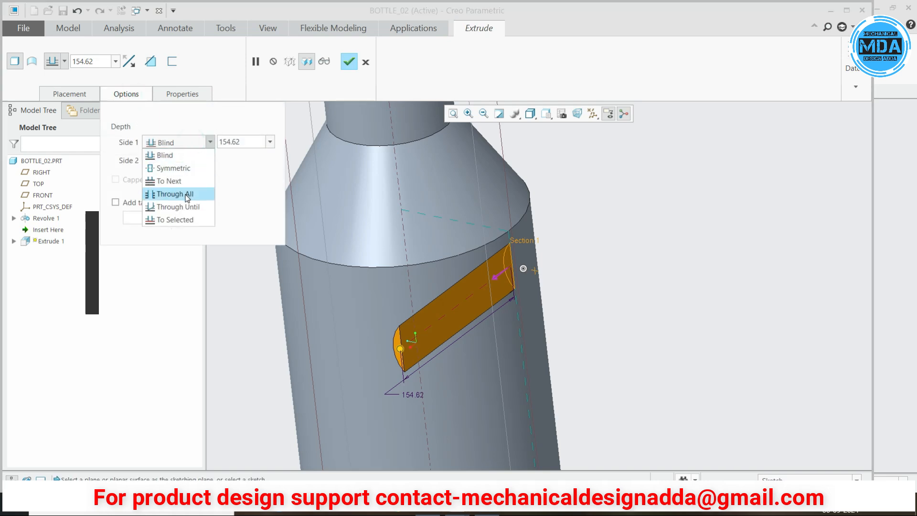
pyautogui.click(186, 193)
pyautogui.click(190, 163)
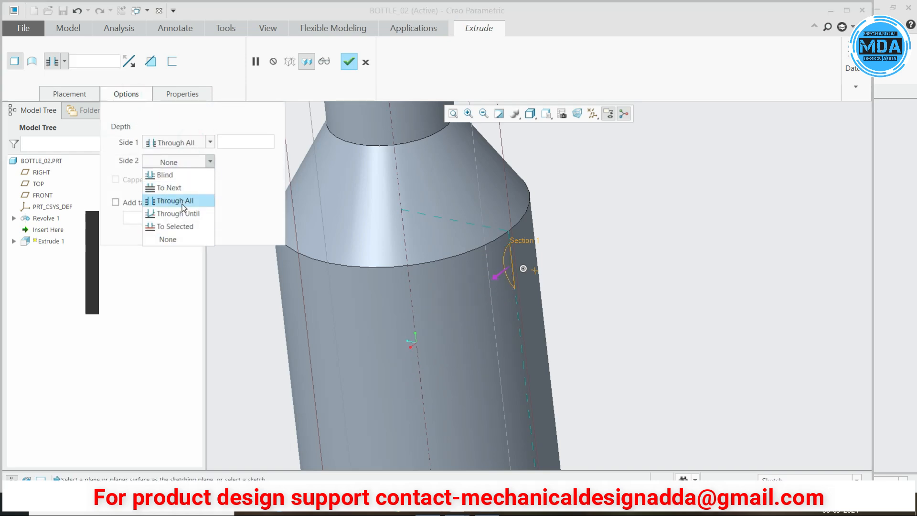
pyautogui.click(181, 203)
pyautogui.click(151, 63)
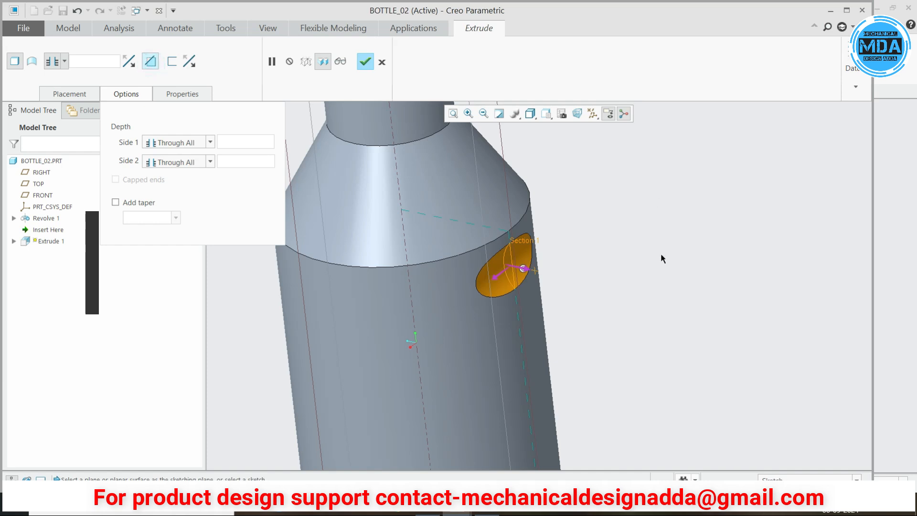
pyautogui.middleClick(620, 262)
# - Pattern the arc-shaped extruded cut as an axis pattern about the bottle's central axis
pyautogui.moveTo(647, 252); pyautogui.dragTo(516, 272, button='middle')
pyautogui.scroll(3, 497, 258)
pyautogui.scroll(3, 516, 275)
pyautogui.scroll(-3, 516, 278)
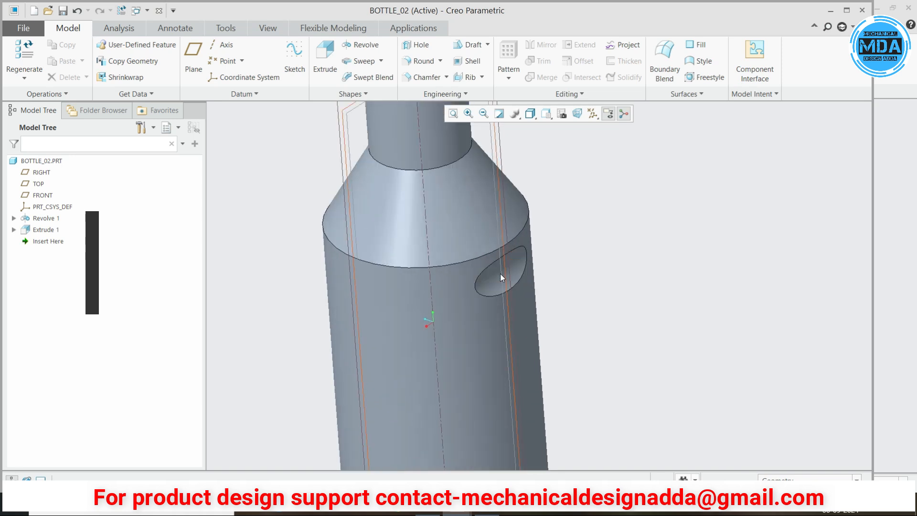
pyautogui.click(45, 230)
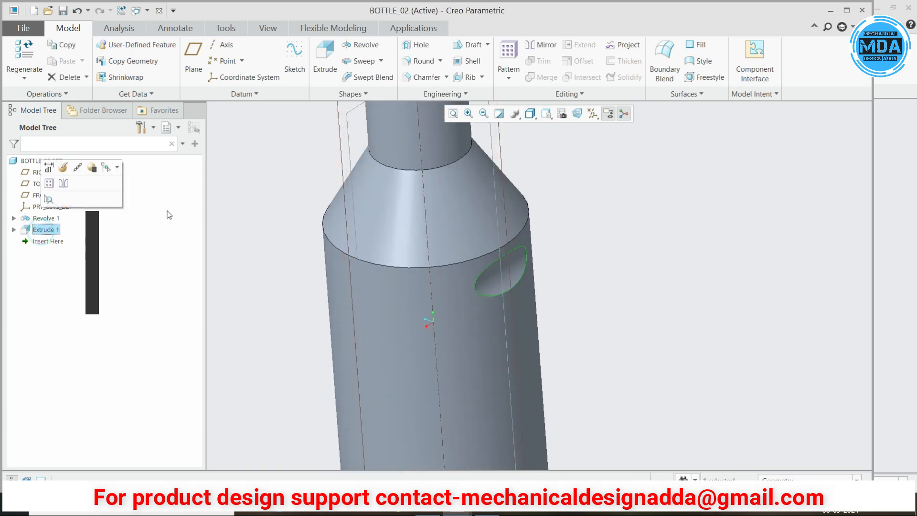
pyautogui.click(508, 58)
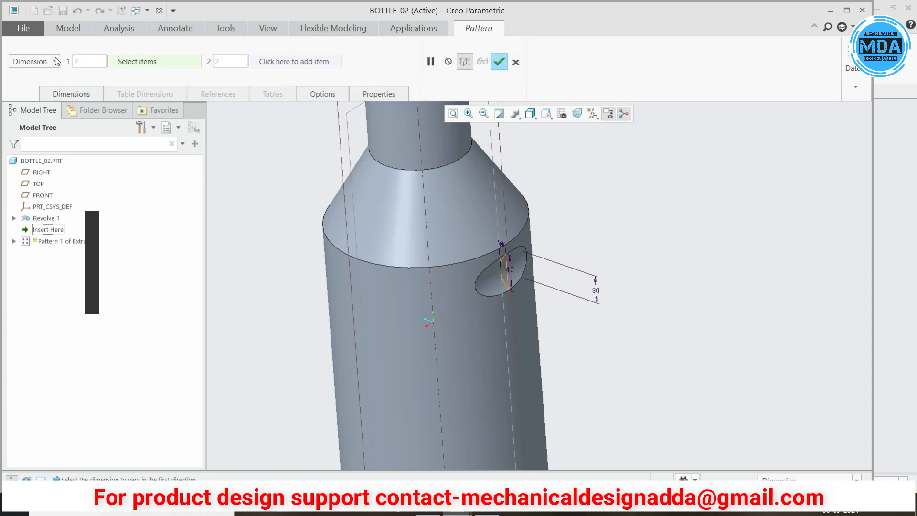
pyautogui.click(55, 60)
pyautogui.click(19, 95)
pyautogui.click(425, 230)
# - Set the axis pattern to 7 members spread evenly over 360° and complete it
pyautogui.doubleClick(197, 59)
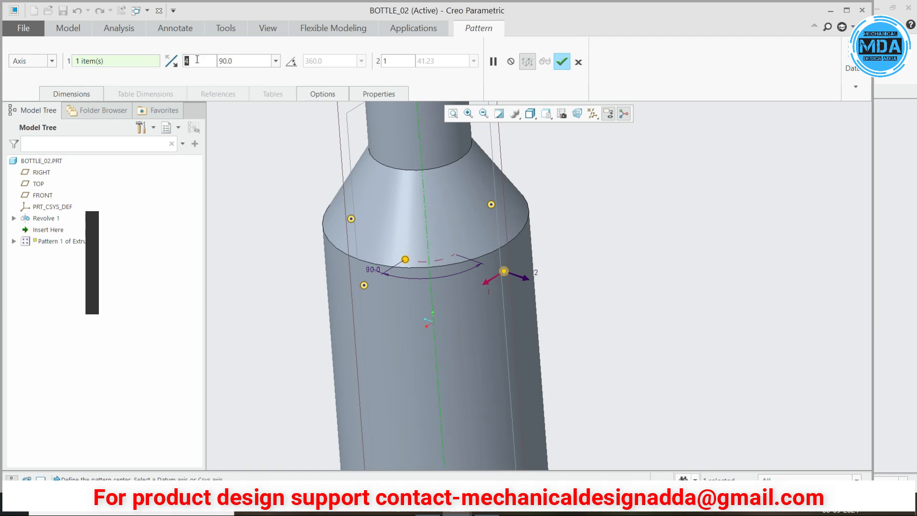
pyautogui.write('7')
pyautogui.click(291, 61)
pyautogui.middleClick(461, 281)
pyautogui.click(653, 274)
# - Examine the patterned recesses on the bottle and highlight the pattern's first cut
pyautogui.scroll(3, 485, 279)
pyautogui.scroll(-2, 486, 279)
pyautogui.moveTo(486, 279); pyautogui.dragTo(497, 319, button='middle')
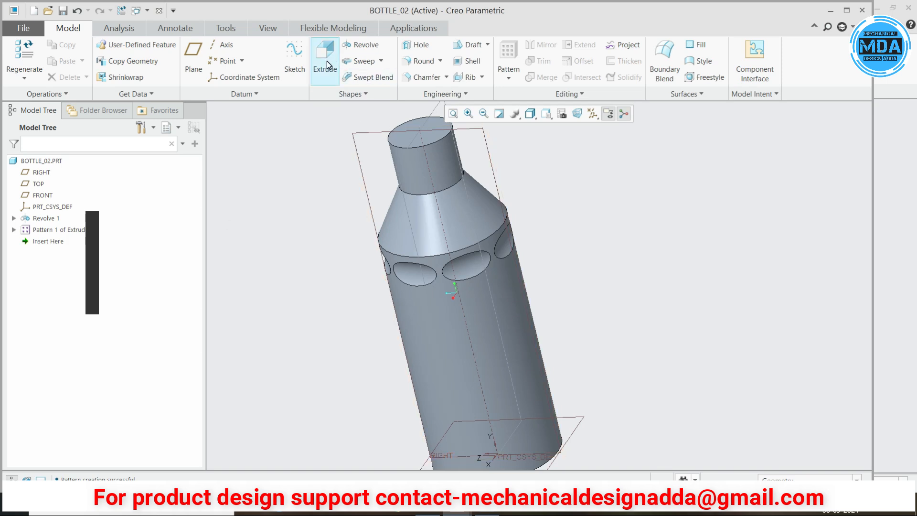
pyautogui.scroll(3, 376, 258)
pyautogui.scroll(-2, 393, 243)
pyautogui.moveTo(449, 231); pyautogui.dragTo(450, 257, button='middle')
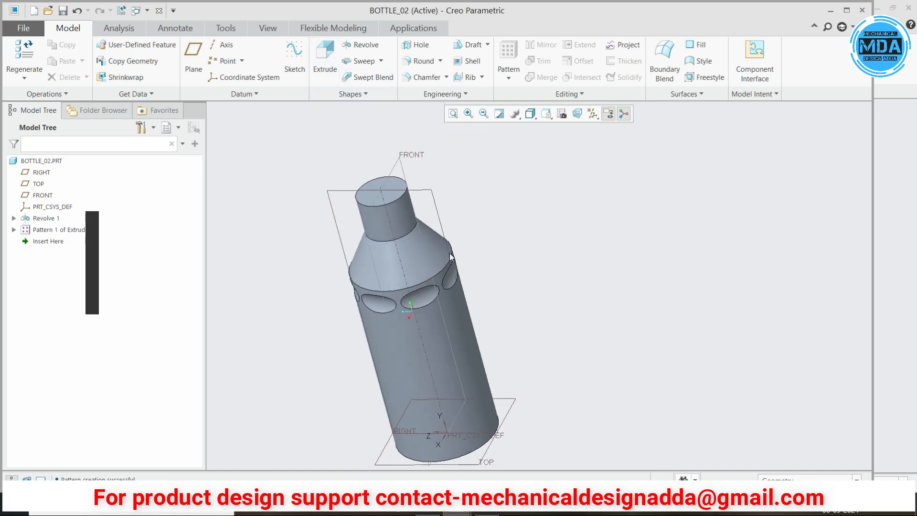
pyautogui.click(13, 230)
pyautogui.click(55, 241)
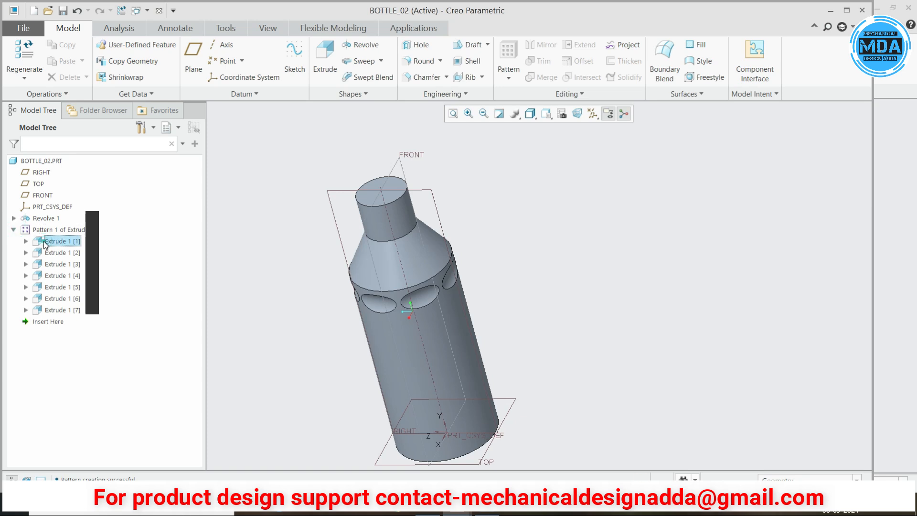
pyautogui.click(531, 233)
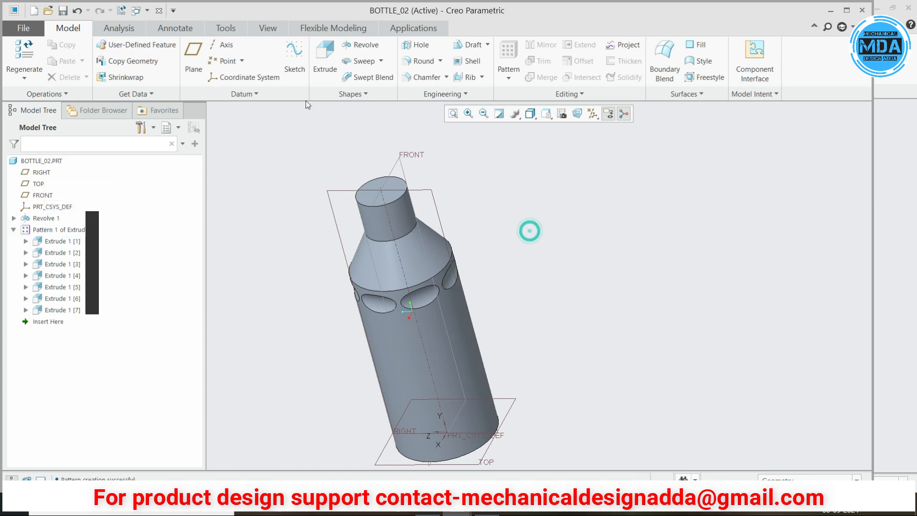
# - Create a datum plane through the bottle's central axis, rotated 65° from the RIGHT plane, checking it from the top view
pyautogui.click(199, 61)
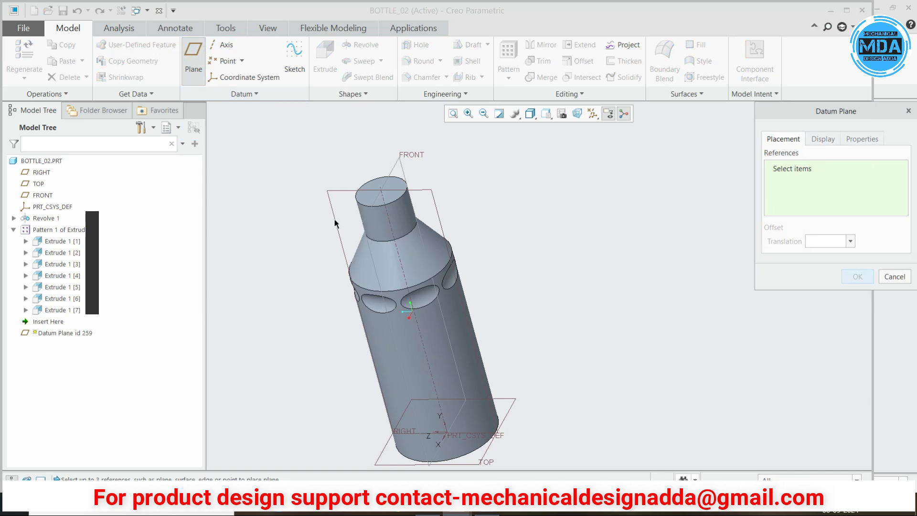
pyautogui.click(387, 217)
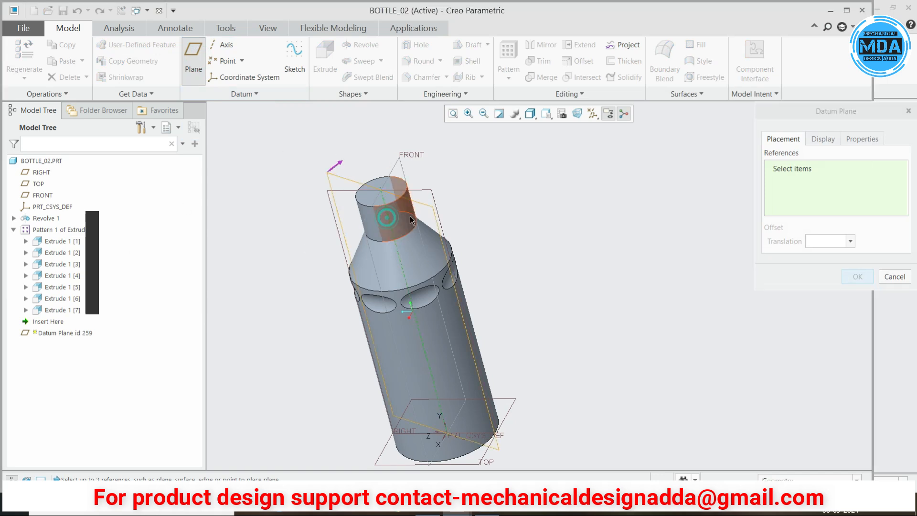
pyautogui.keyDown('ctrl'); pyautogui.click(431, 191); pyautogui.keyUp('ctrl')
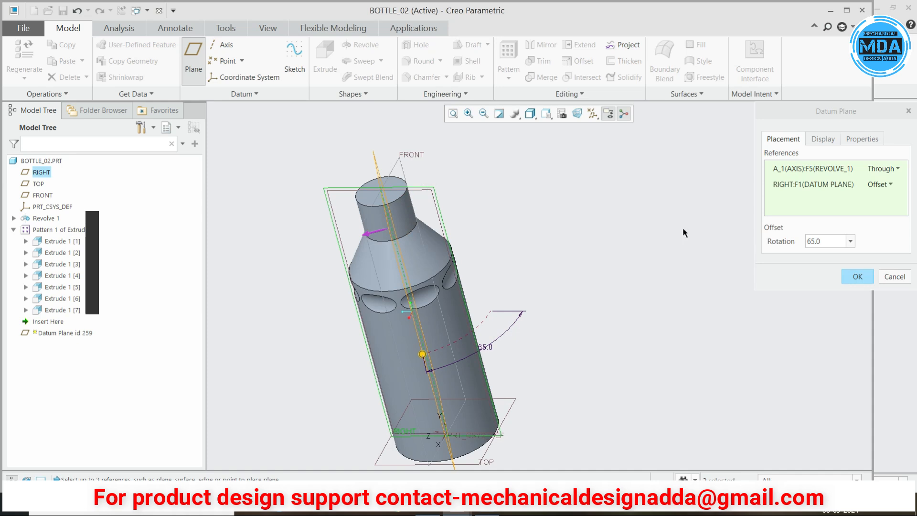
pyautogui.click(547, 114)
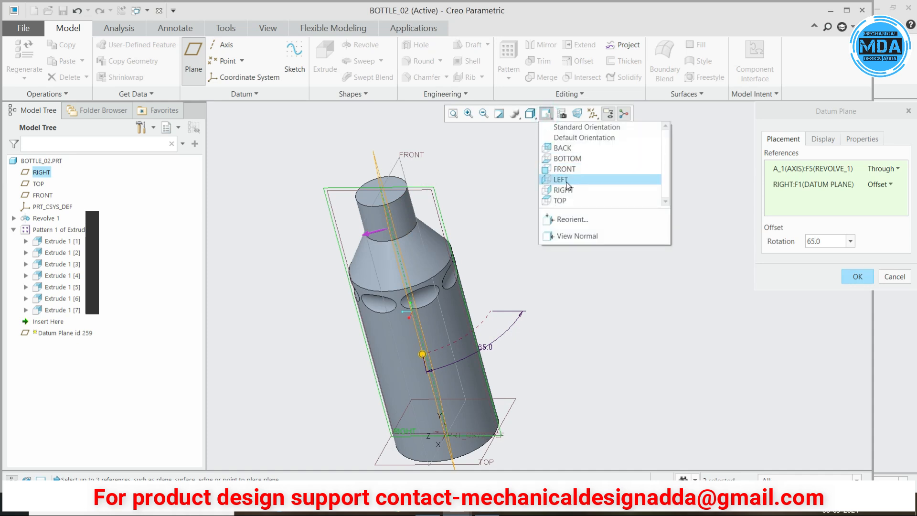
pyautogui.click(566, 201)
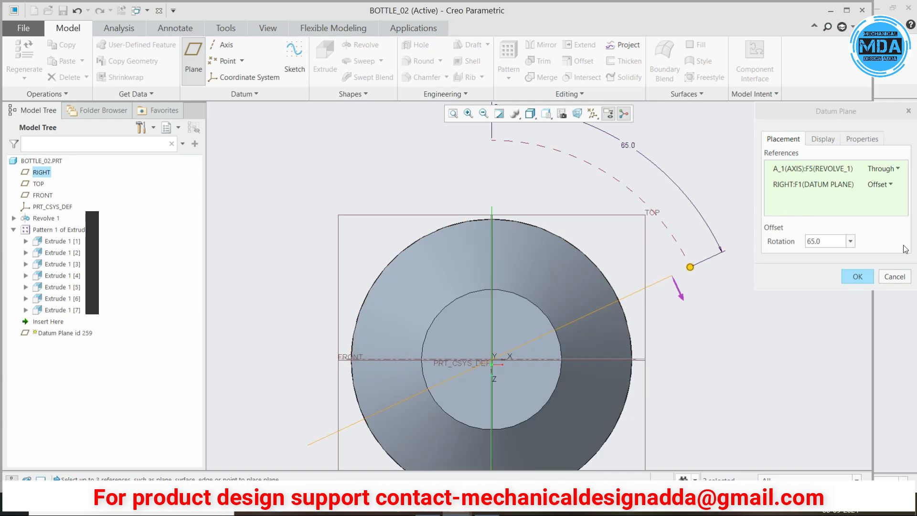
pyautogui.click(858, 277)
# - Compare datum plane DTM1 with the first recess cut and set its rotation from the RIGHT plane to 30°
pyautogui.click(55, 241)
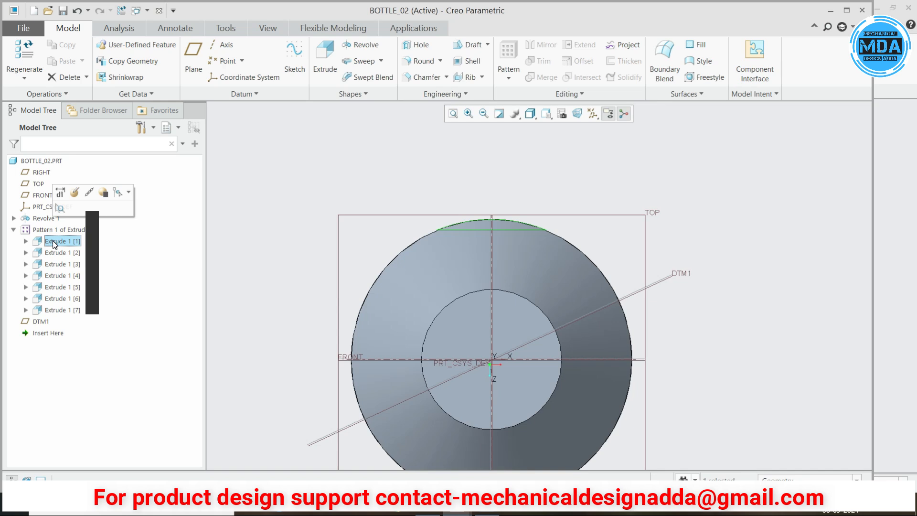
pyautogui.click(40, 321)
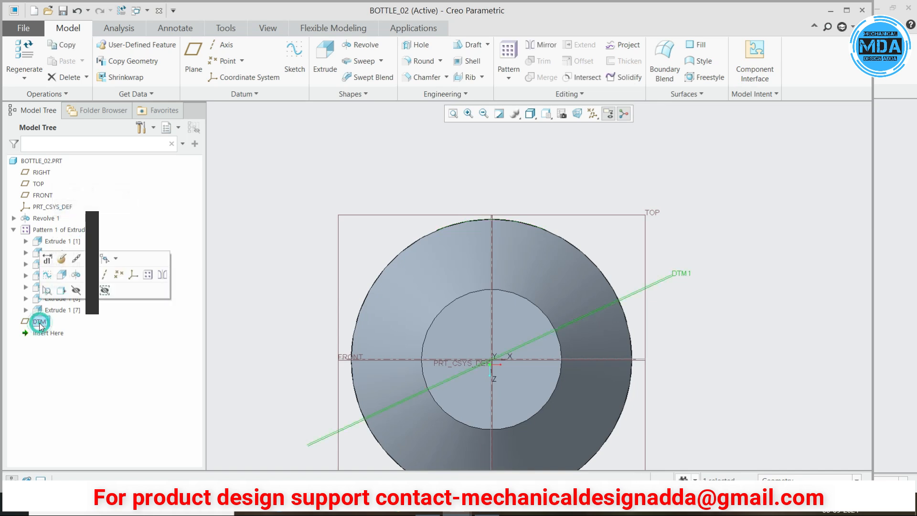
pyautogui.click(61, 260)
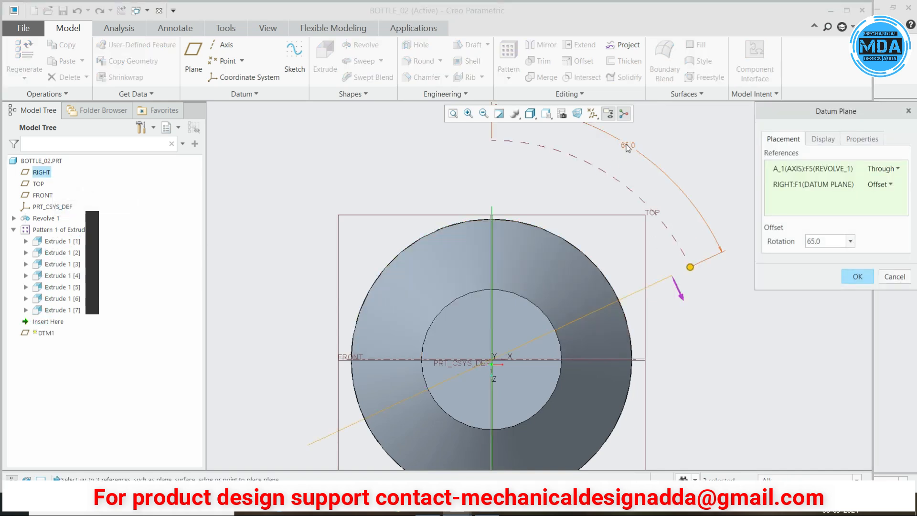
pyautogui.doubleClick(628, 145)
pyautogui.write('30')
pyautogui.press('Return')
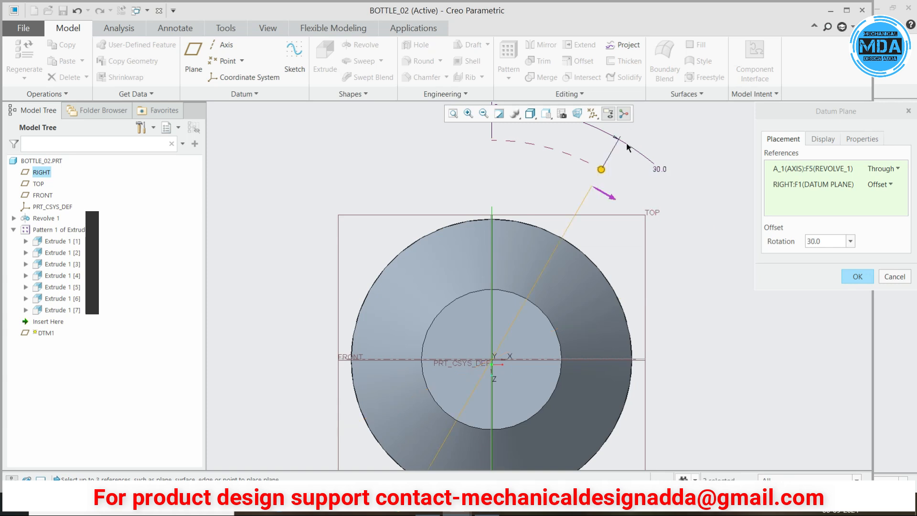
pyautogui.middleClick(607, 190)
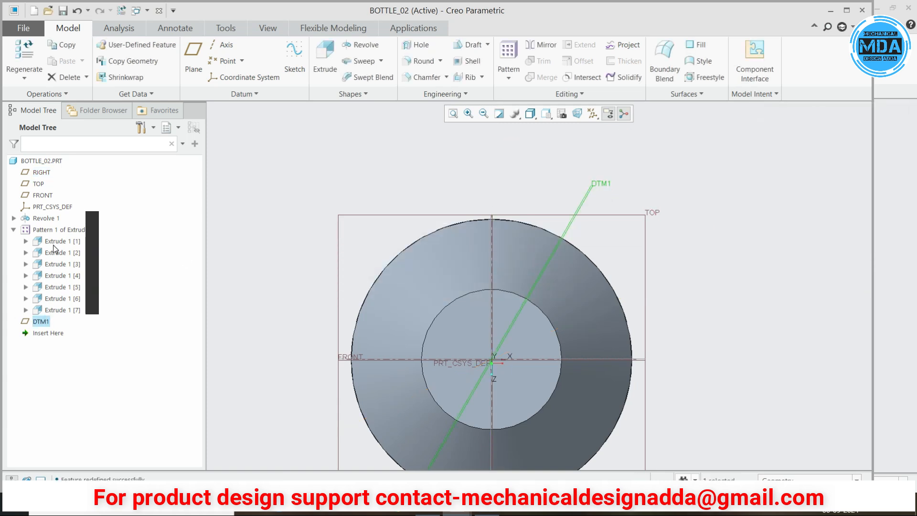
# - Compare DTM1 with the first recess cut again and set its rotation angle to 25°
pyautogui.click(53, 242)
pyautogui.click(43, 323)
pyautogui.click(70, 256)
pyautogui.doubleClick(656, 167)
pyautogui.write('25')
pyautogui.press('Return')
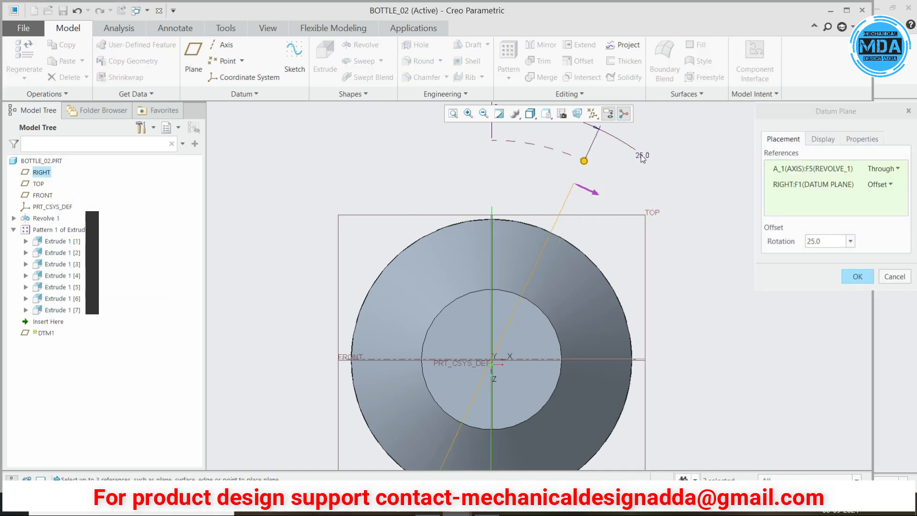
pyautogui.middleClick(646, 174)
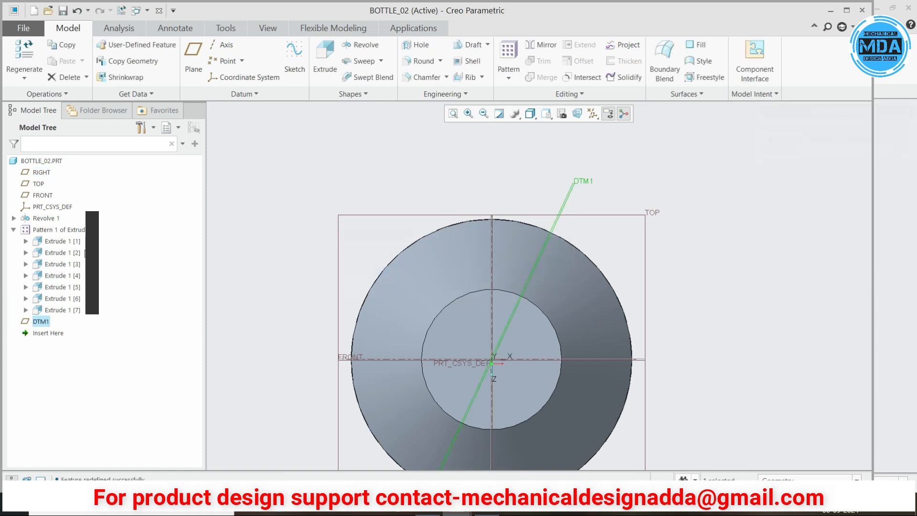
# - Highlight the first recess cut for comparison and set DTM1's rotation from the RIGHT plane to 27°
pyautogui.click(66, 242)
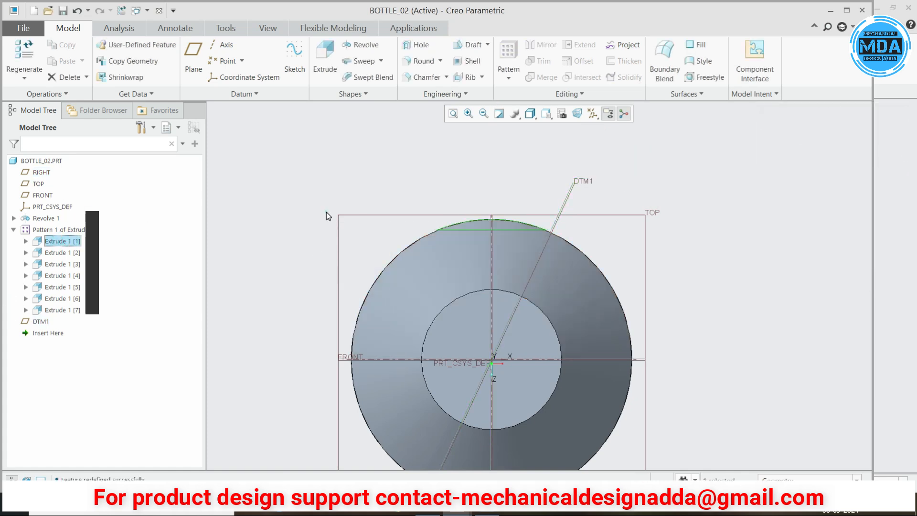
pyautogui.click(326, 212)
pyautogui.click(34, 322)
pyautogui.click(49, 259)
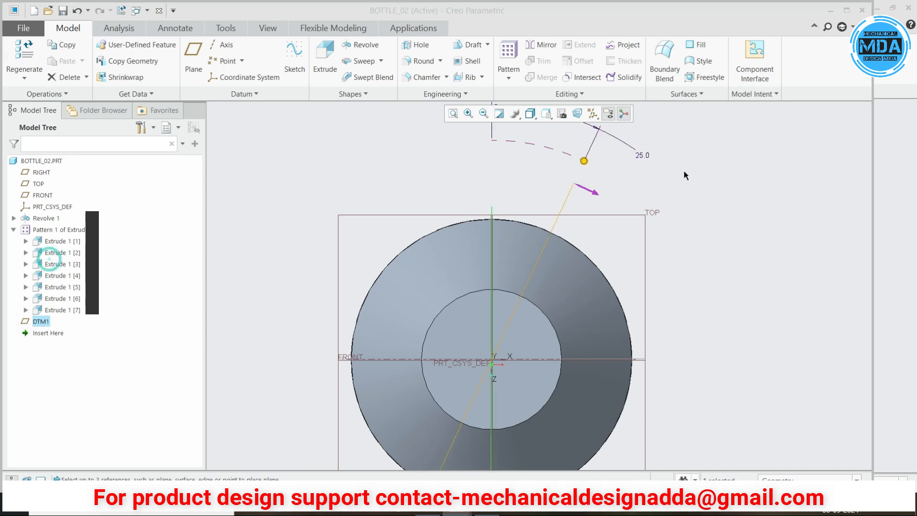
pyautogui.doubleClick(641, 156)
pyautogui.write('27')
pyautogui.press('Return')
pyautogui.middleClick(669, 239)
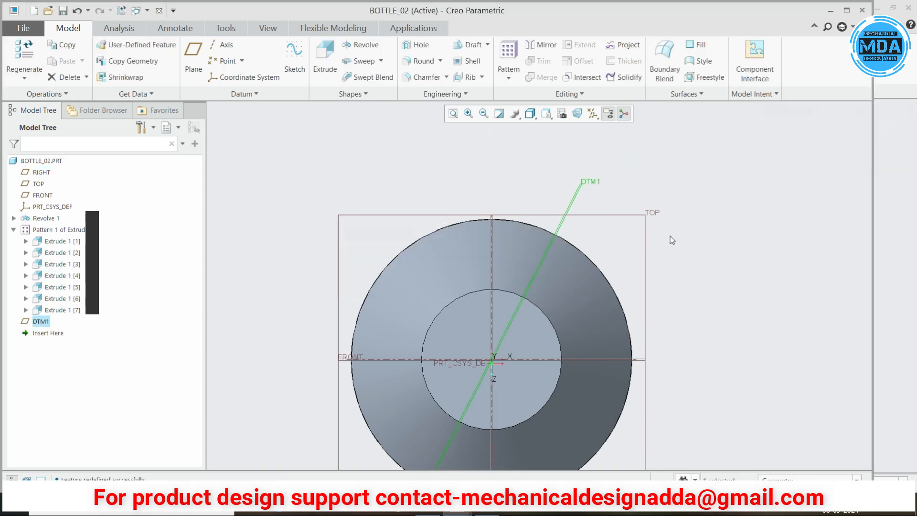
# - Start an extrude sketch on DTM1 and orient the view to the sketch plane
pyautogui.hotkey('ctrl', 'd')
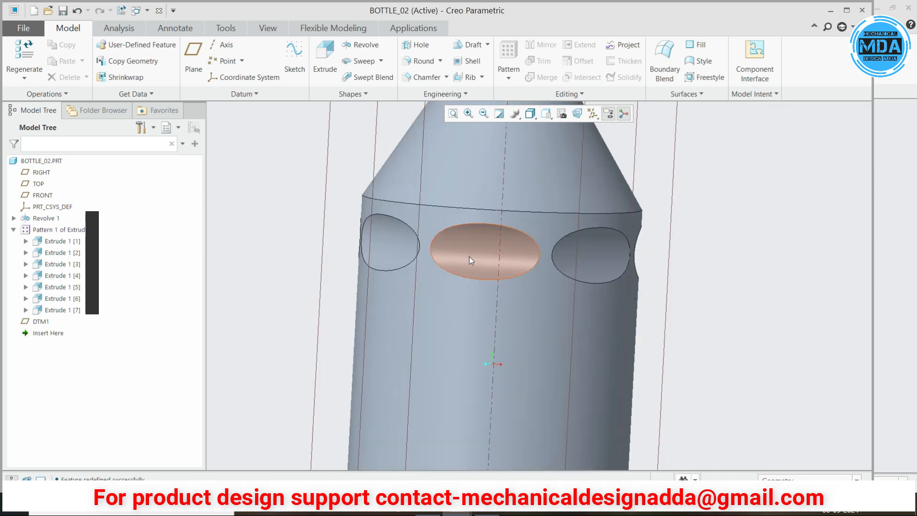
pyautogui.click(38, 321)
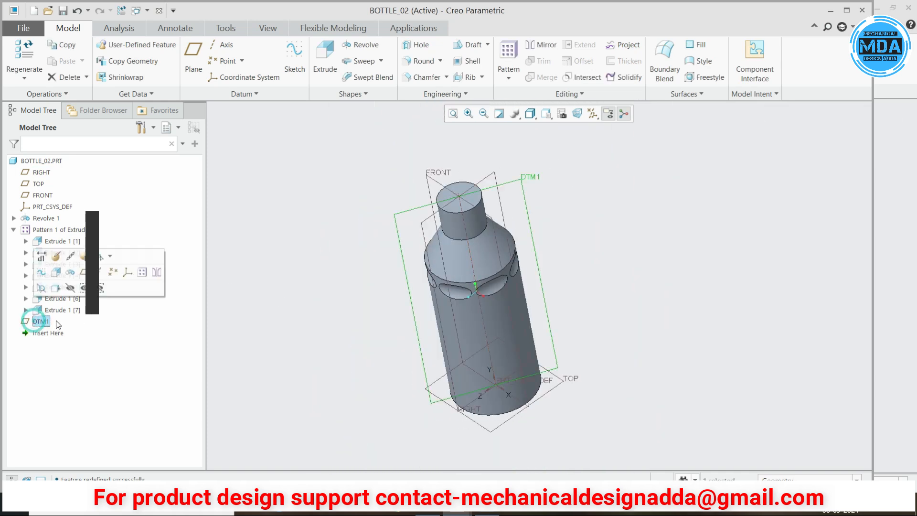
pyautogui.click(63, 272)
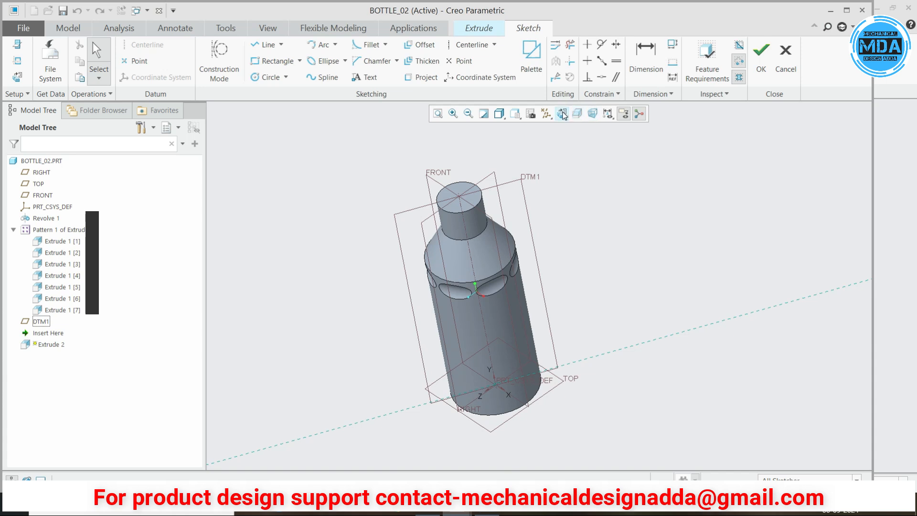
pyautogui.click(563, 115)
pyautogui.scroll(3, 593, 248)
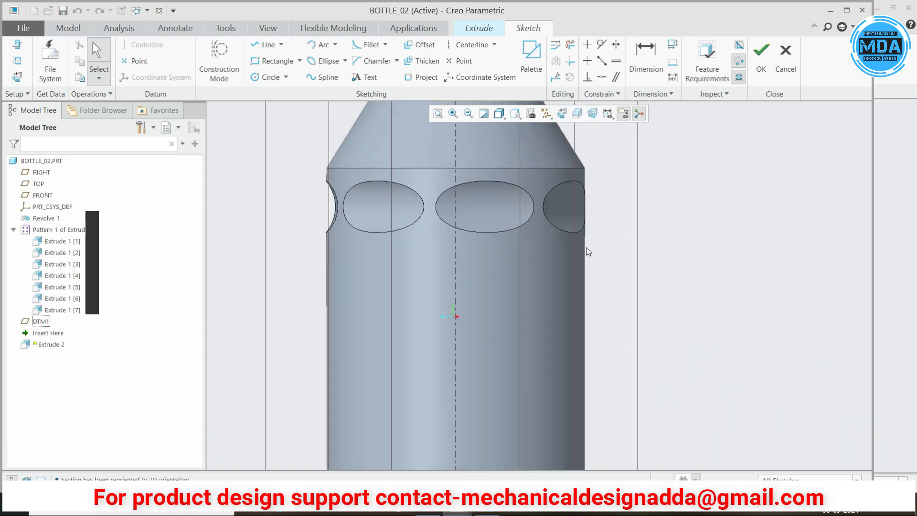
# - Create a datum axis through the recess at the body's side edge, add it as a sketch reference and return to the sketch
pyautogui.rightClick(597, 242)
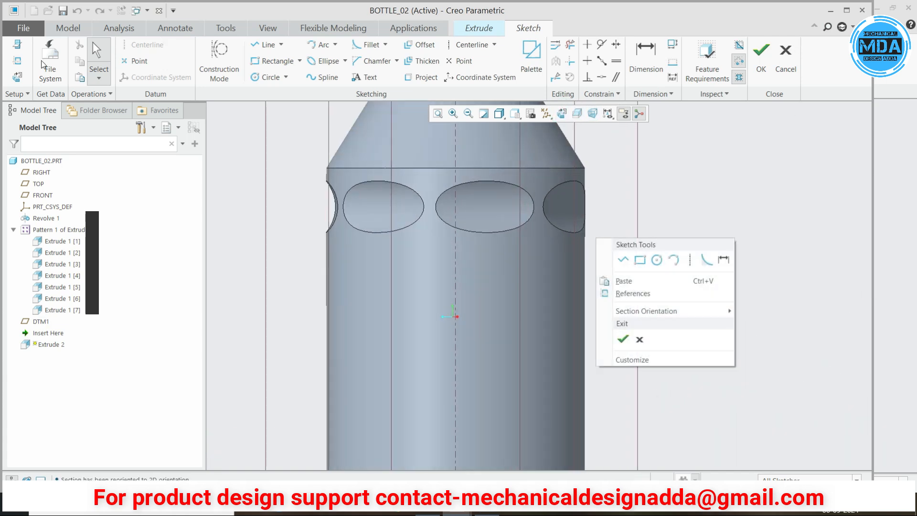
pyautogui.click(19, 63)
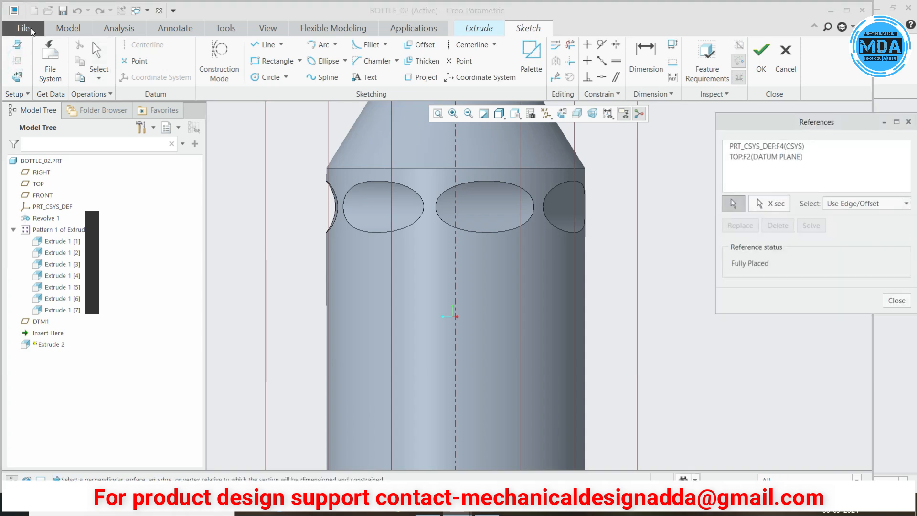
pyautogui.click(60, 29)
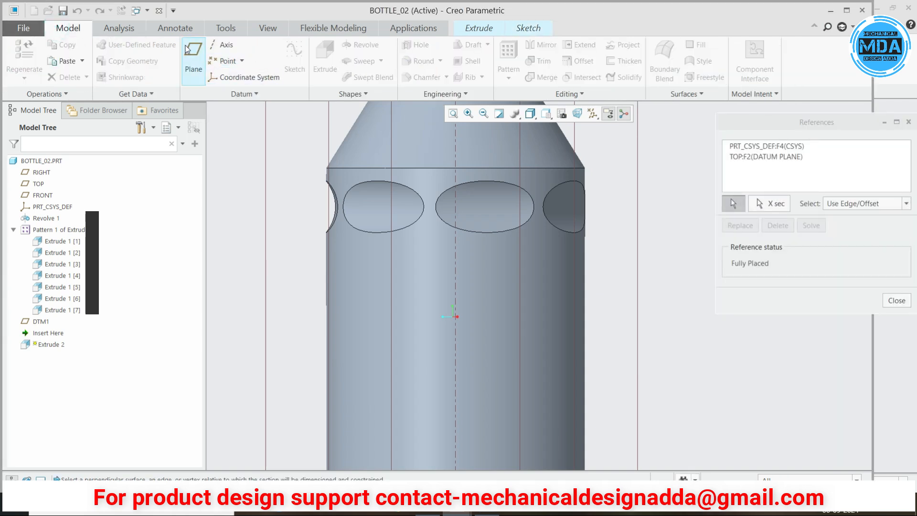
pyautogui.click(223, 45)
pyautogui.click(577, 225)
pyautogui.middleClick(646, 301)
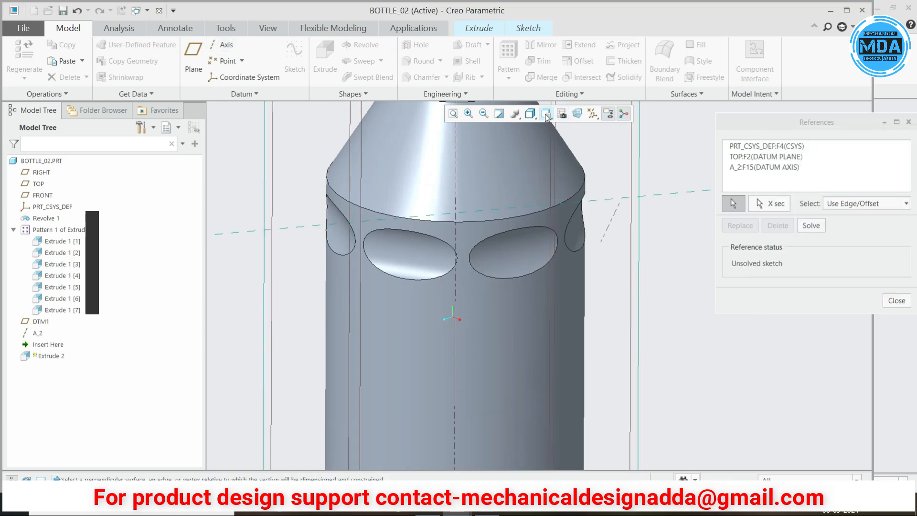
pyautogui.click(896, 301)
pyautogui.click(543, 25)
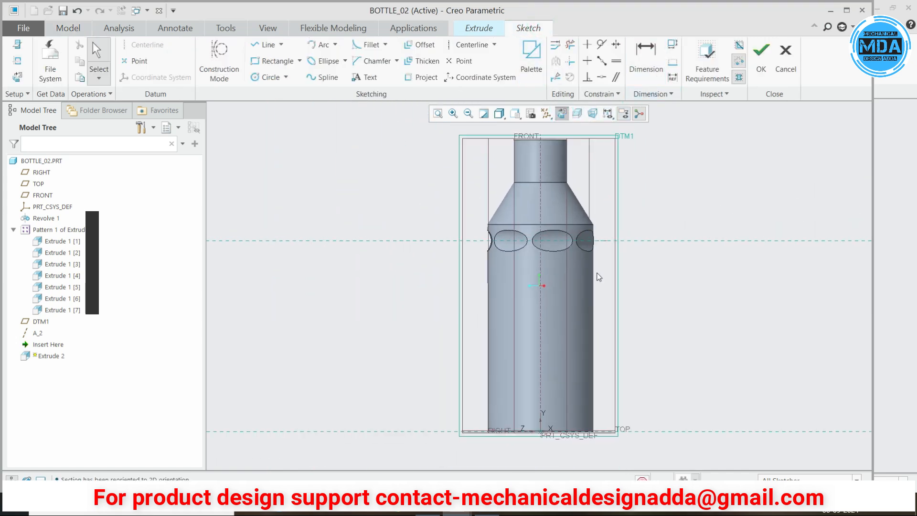
# - Sketch a three-point arc on the body's side edge, its center about 56 mm below the recess axis and 23 mm outside the edge
pyautogui.click(321, 44)
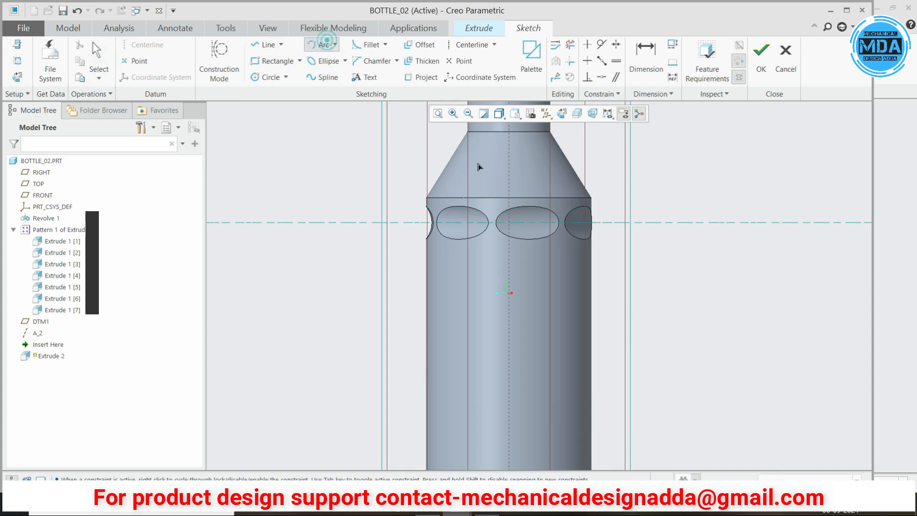
pyautogui.scroll(4, 554, 302)
pyautogui.click(641, 181)
pyautogui.click(641, 261)
pyautogui.click(627, 228)
pyautogui.middleClick(637, 248)
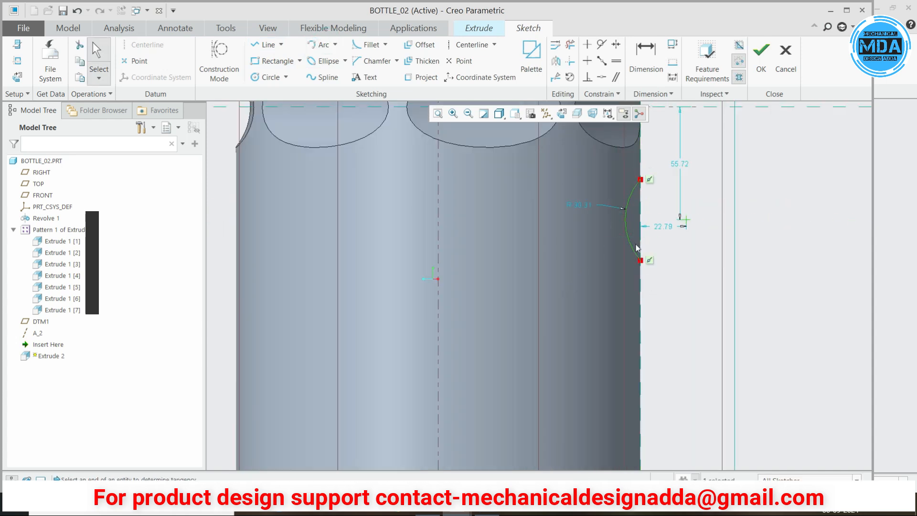
# - Close the arc with a vertical line between its two endpoints along the body's side edge
pyautogui.click(267, 44)
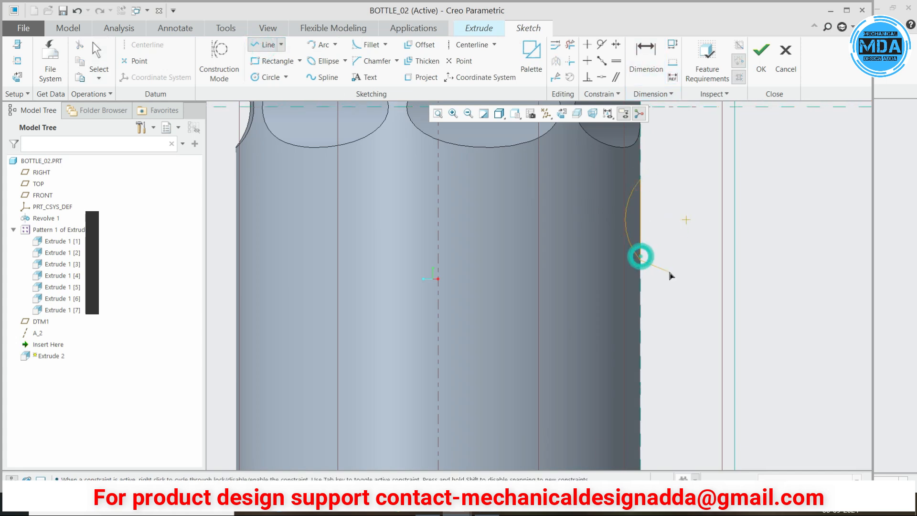
pyautogui.middleClick(640, 256)
pyautogui.scroll(-2, 534, 245)
pyautogui.scroll(2, 554, 241)
# - Dimension the arc's depth from the body's side edge and set it to 8 mm
pyautogui.click(646, 52)
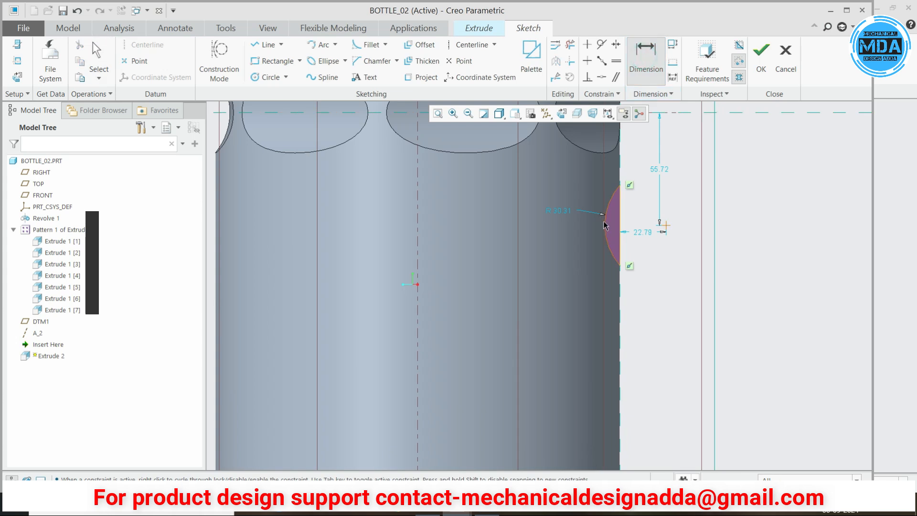
pyautogui.click(620, 217)
pyautogui.middleClick(613, 181)
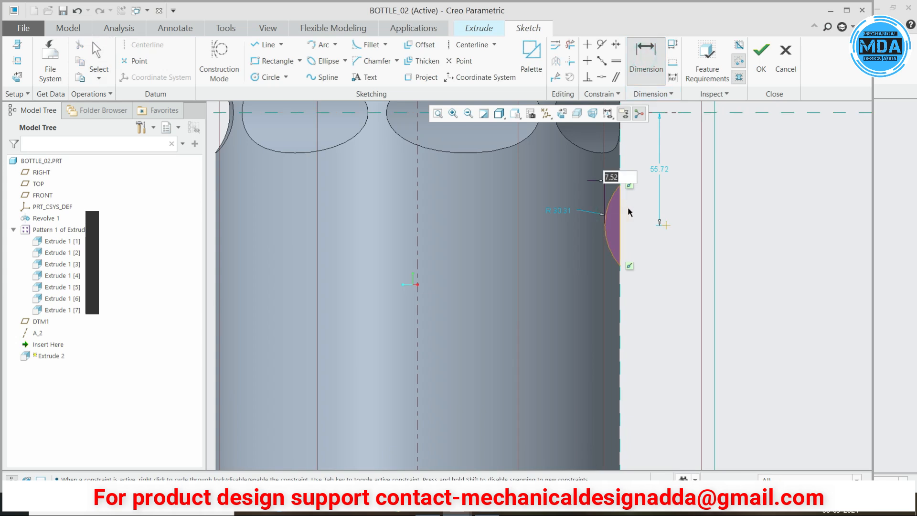
pyautogui.write('8')
pyautogui.press('Return')
pyautogui.middleClick(624, 214)
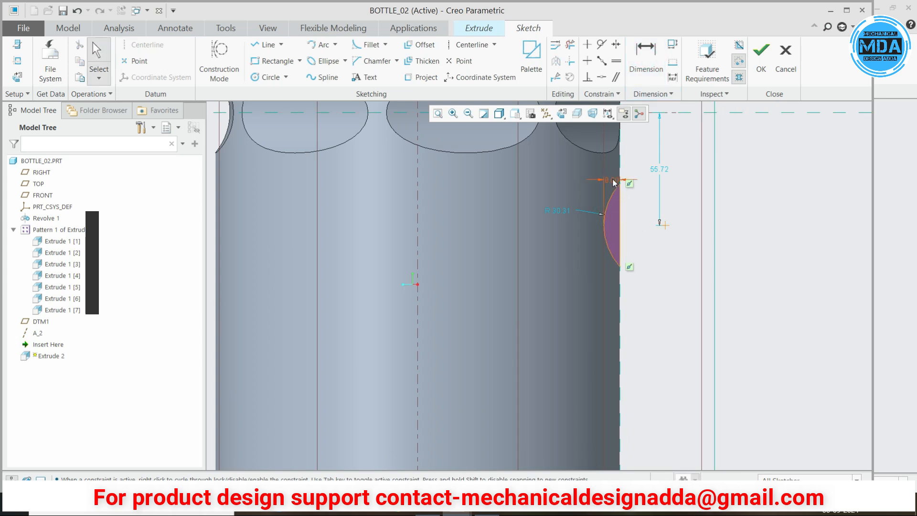
pyautogui.click(575, 113)
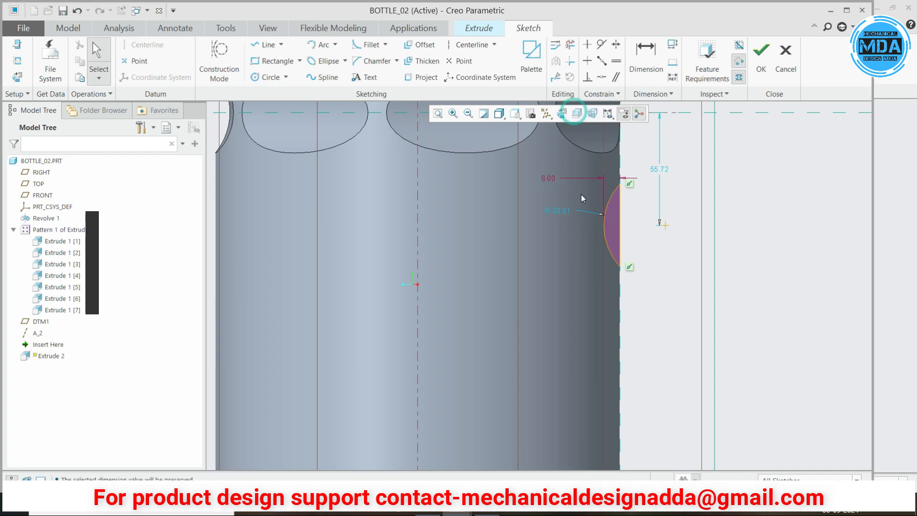
# - Set the vertical distance from the recess axis to the arc center to 47 mm and place the dimension clear of the body
pyautogui.scroll(2, 643, 188)
pyautogui.scroll(-2, 641, 188)
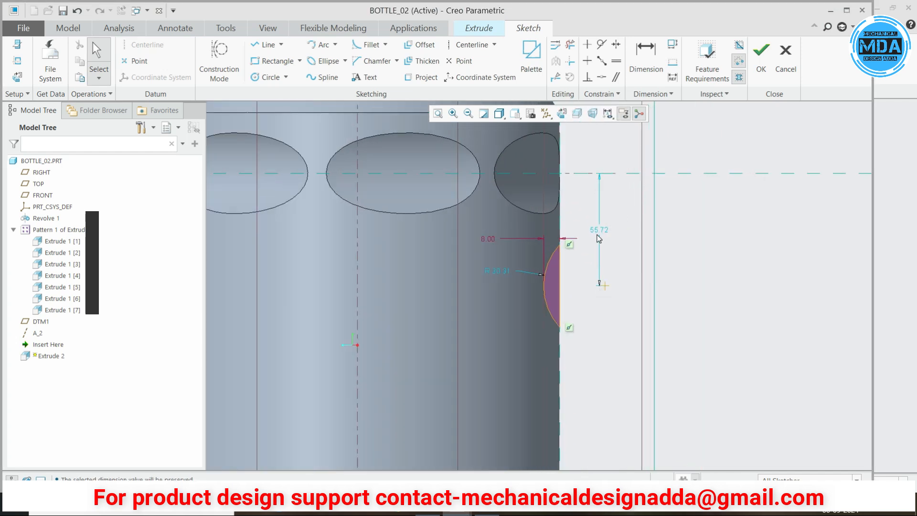
pyautogui.moveTo(601, 232); pyautogui.dragTo(648, 228)
pyautogui.doubleClick(648, 226)
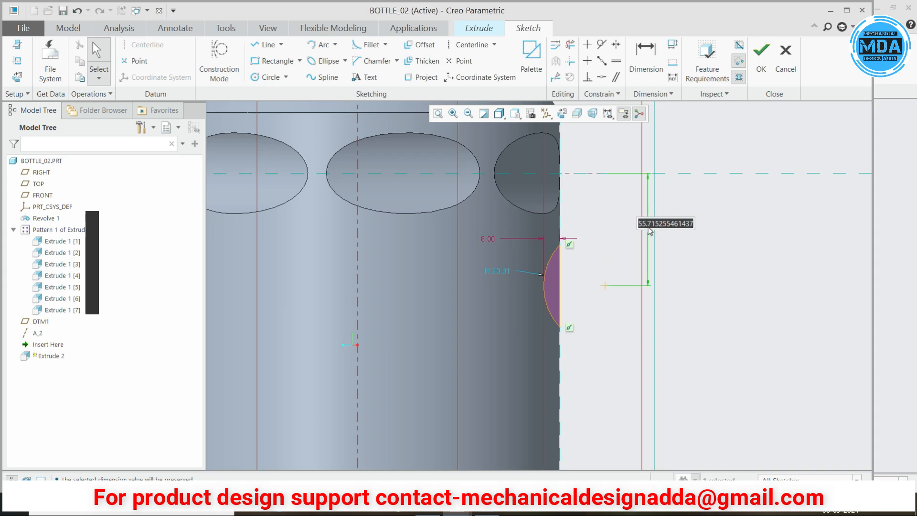
pyautogui.write('47')
pyautogui.press('Return')
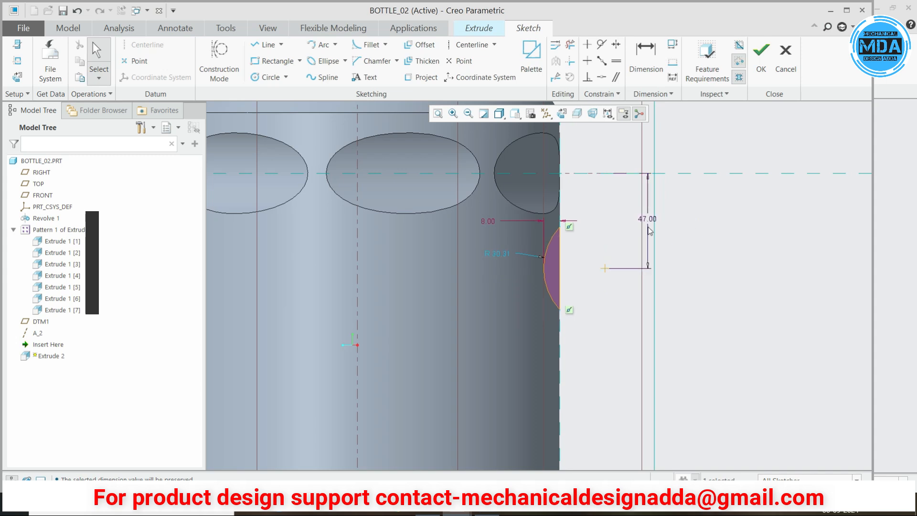
pyautogui.moveTo(649, 219); pyautogui.dragTo(685, 216)
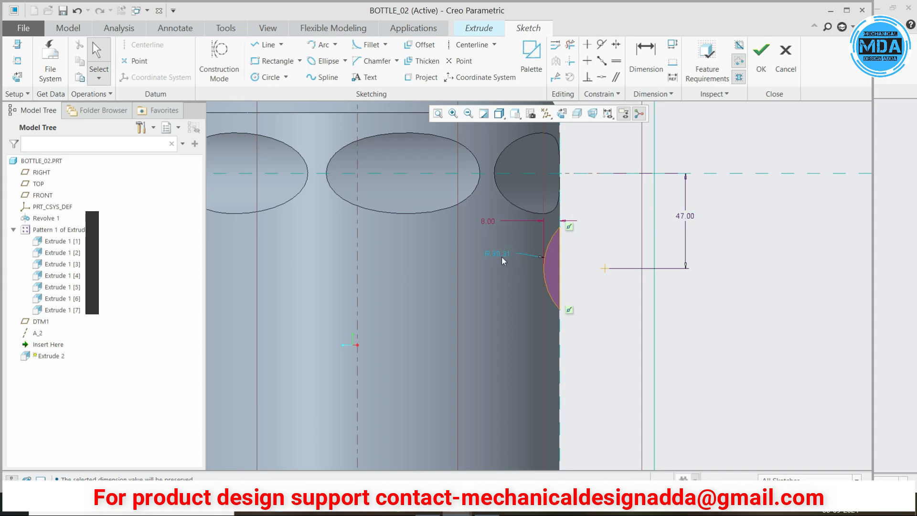
# - Dimension the closing line's length as 45 mm and finish the sketch
pyautogui.click(646, 57)
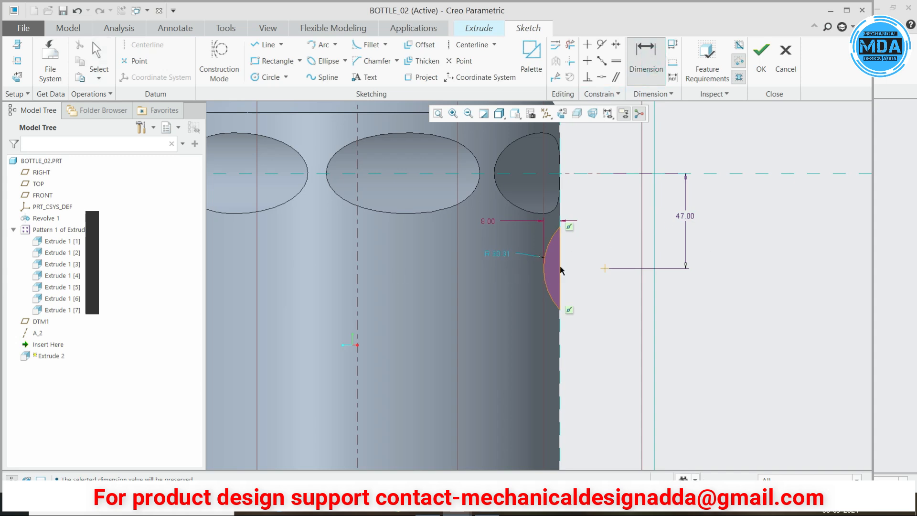
pyautogui.middleClick(600, 261)
pyautogui.write('45')
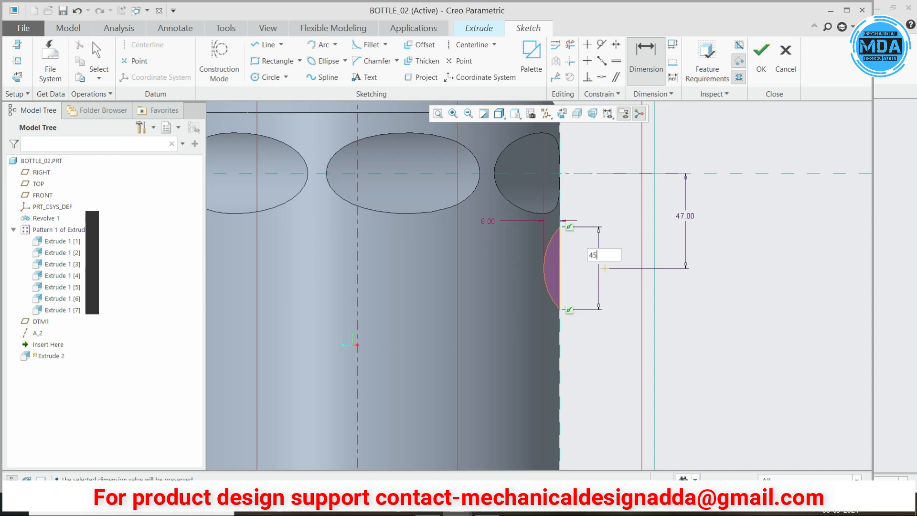
pyautogui.press('Return')
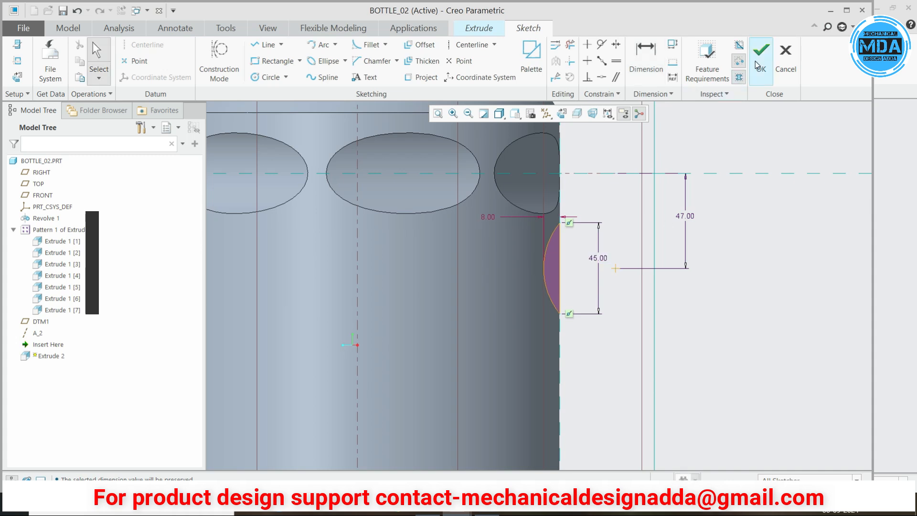
pyautogui.click(761, 52)
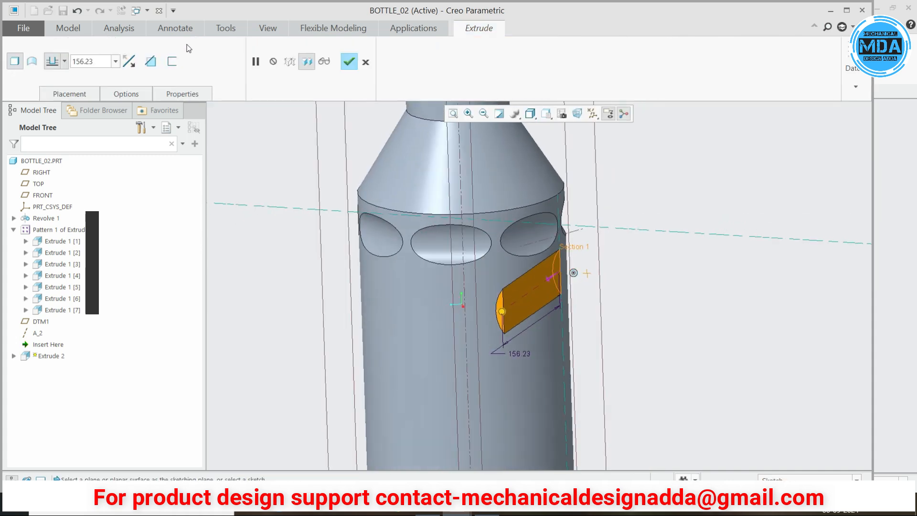
# - Set the extrude depth to Through All on both sides, remove material and complete the cut
pyautogui.click(127, 95)
pyautogui.click(187, 147)
pyautogui.click(181, 184)
pyautogui.click(184, 162)
pyautogui.click(189, 198)
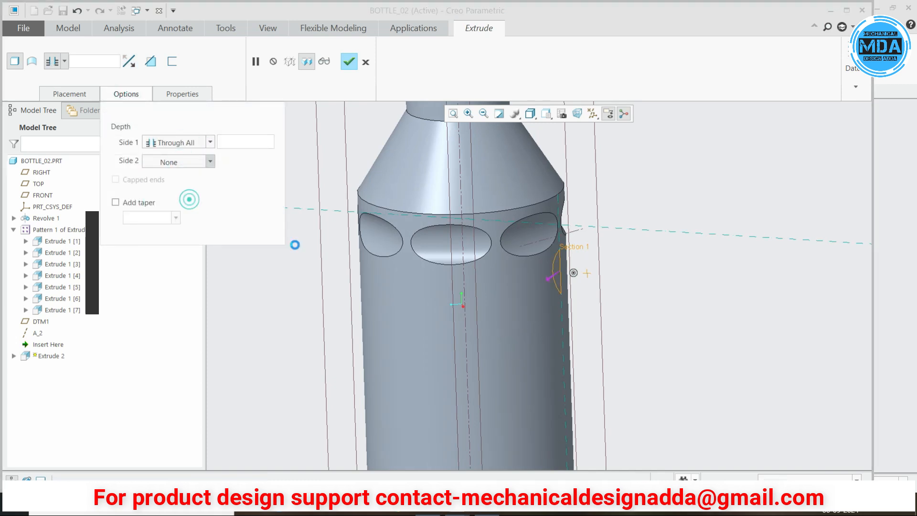
pyautogui.click(150, 61)
pyautogui.middleClick(646, 322)
# - Check the recess length in the internal sketch of the upper row's first cut, then close the feature
pyautogui.moveTo(524, 301); pyautogui.dragTo(463, 224, button='middle')
pyautogui.click(440, 219)
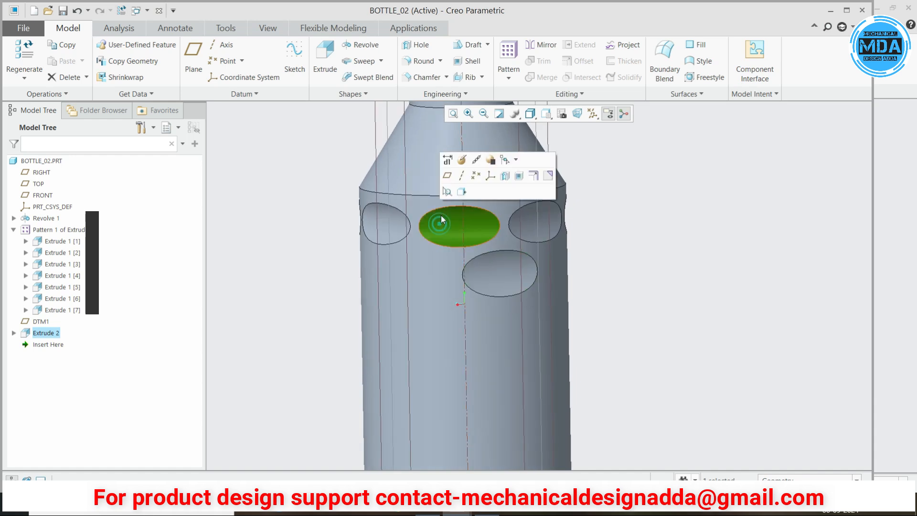
pyautogui.click(462, 160)
pyautogui.rightClick(691, 188)
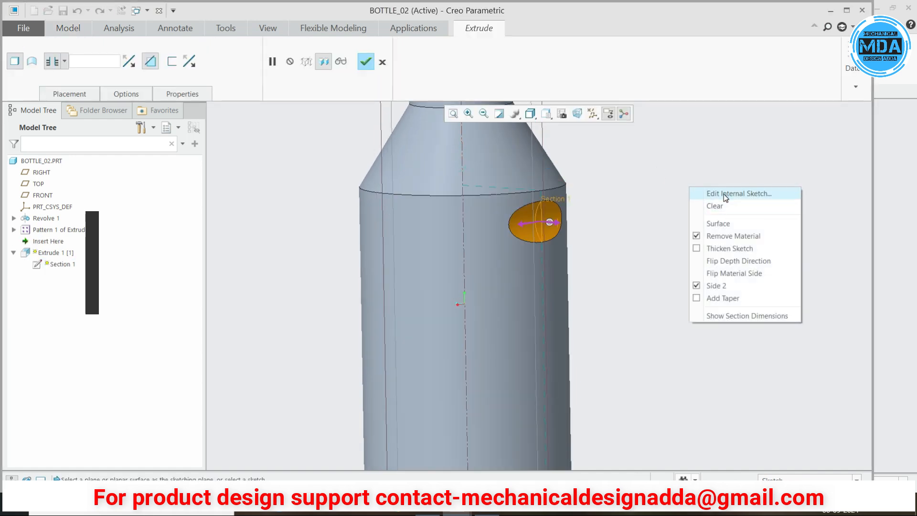
pyautogui.click(725, 193)
pyautogui.scroll(-2, 556, 224)
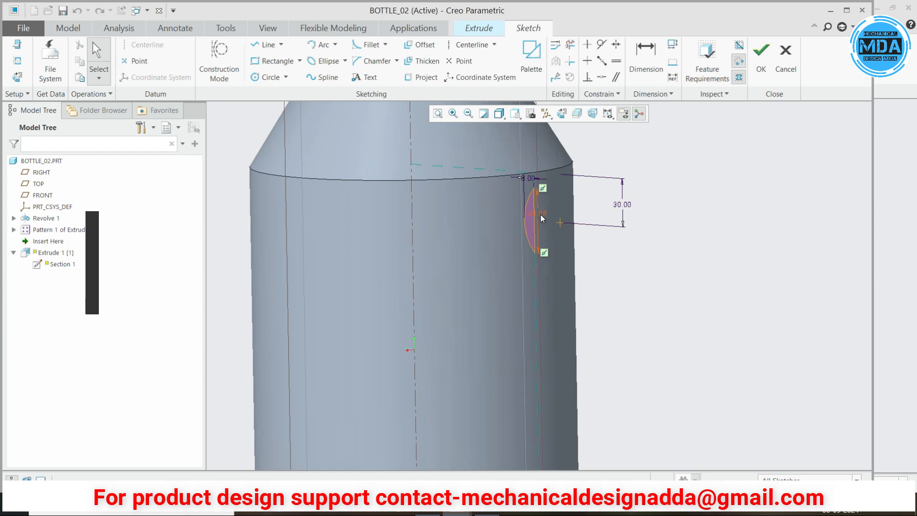
pyautogui.click(760, 65)
pyautogui.middleClick(701, 211)
# - Edit the lower recess cut's internal sketch and set the closing line's length to 40 mm
pyautogui.click(500, 290)
pyautogui.click(503, 228)
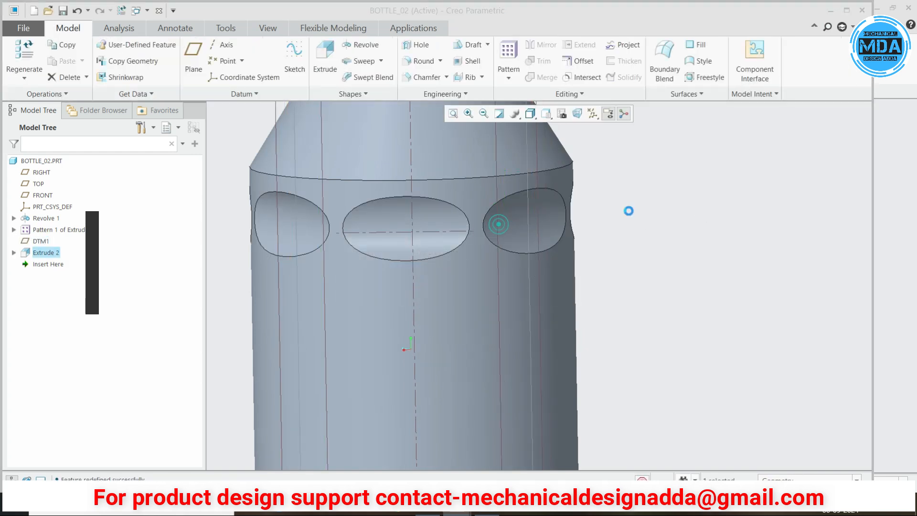
pyautogui.rightClick(671, 199)
pyautogui.click(717, 205)
pyautogui.doubleClick(493, 298)
pyautogui.write('40')
pyautogui.press('Return')
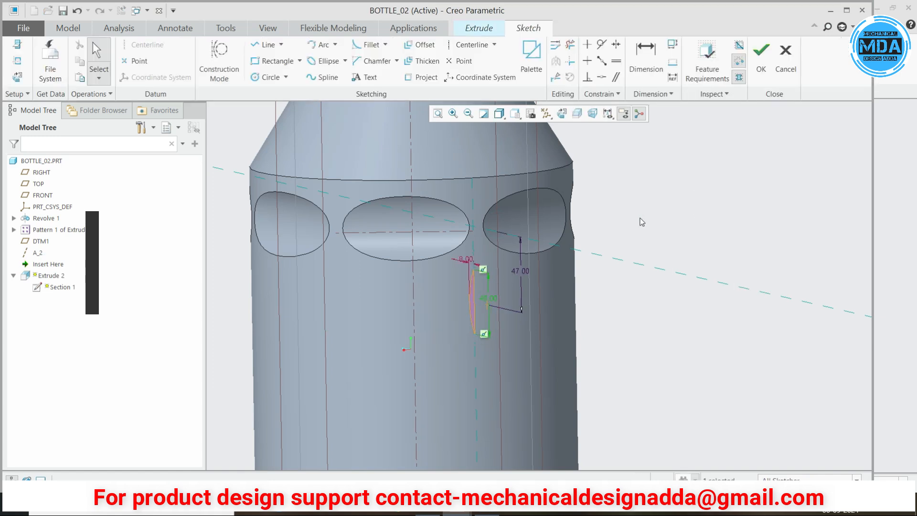
# - Set the distance from the recess axis to the arc center to 45 mm and complete the redefined cut
pyautogui.moveTo(640, 216); pyautogui.dragTo(561, 127, button='middle')
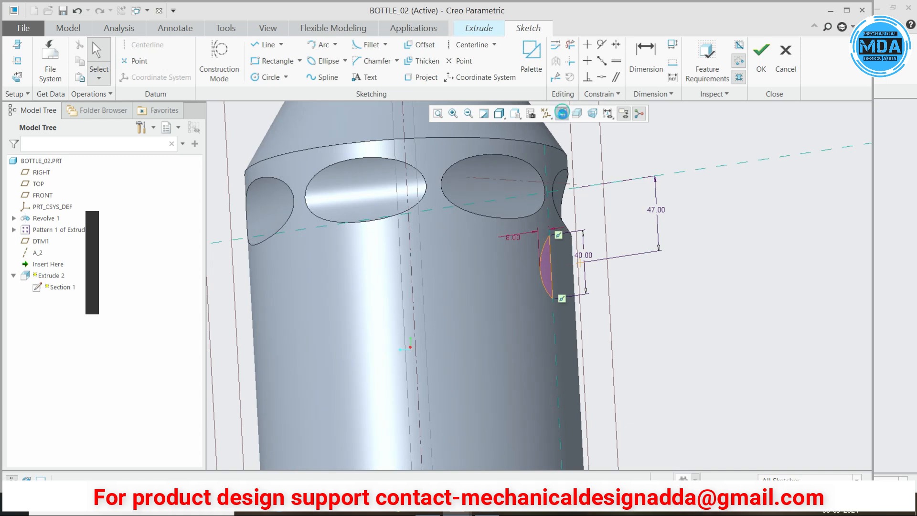
pyautogui.click(561, 113)
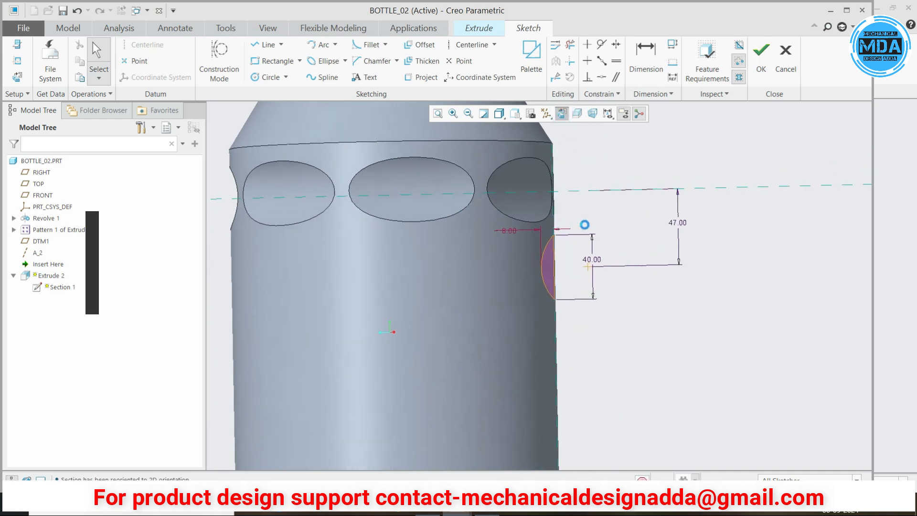
pyautogui.doubleClick(677, 224)
pyautogui.write('45')
pyautogui.press('Return')
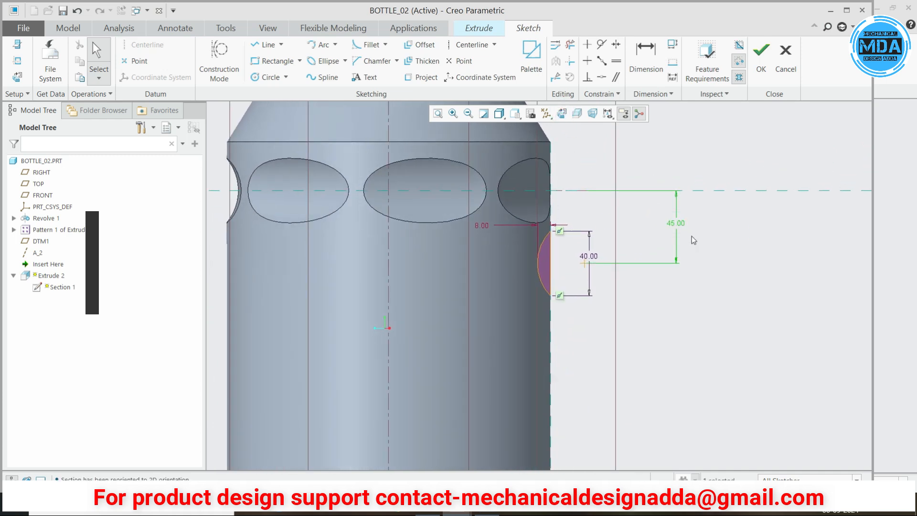
pyautogui.click(762, 56)
pyautogui.middleClick(667, 291)
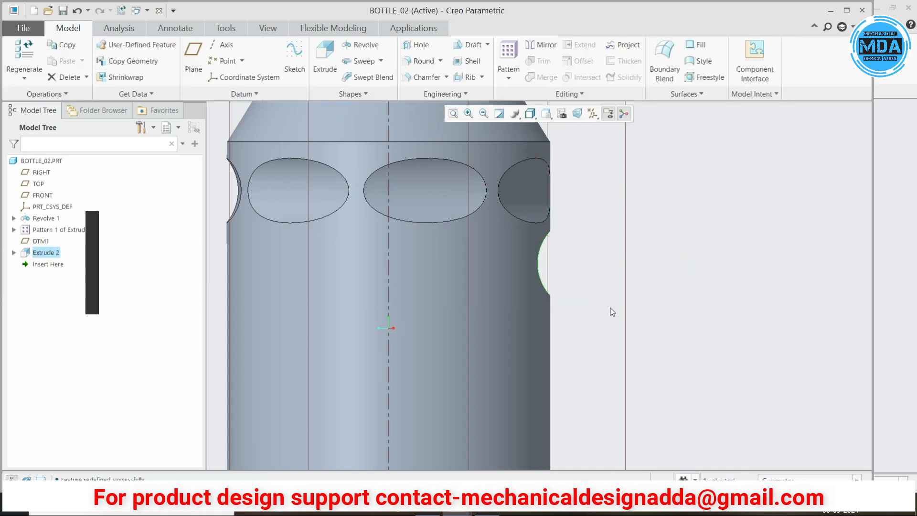
# - Pattern the Extrude 2 cut about the bottle's central axis with 7 members spread evenly over 360°
pyautogui.scroll(5, 568, 279)
pyautogui.click(55, 252)
pyautogui.click(508, 60)
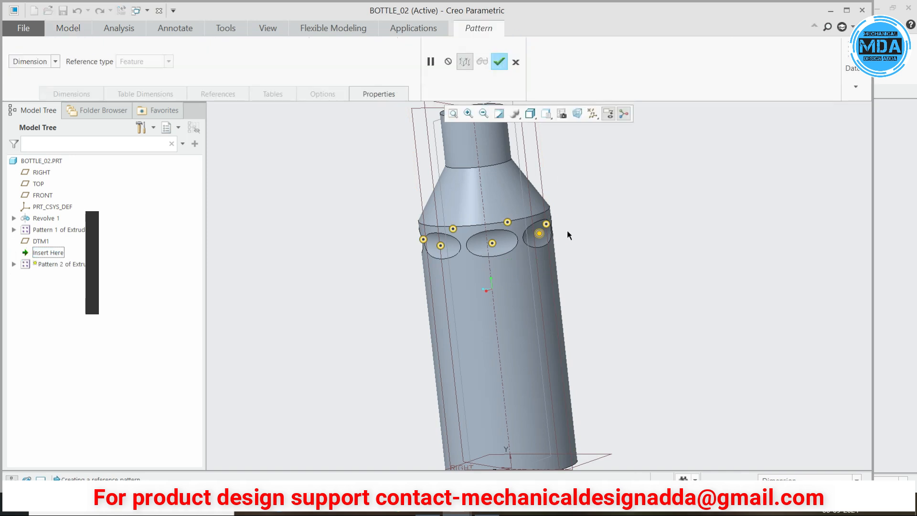
pyautogui.click(54, 62)
pyautogui.click(33, 95)
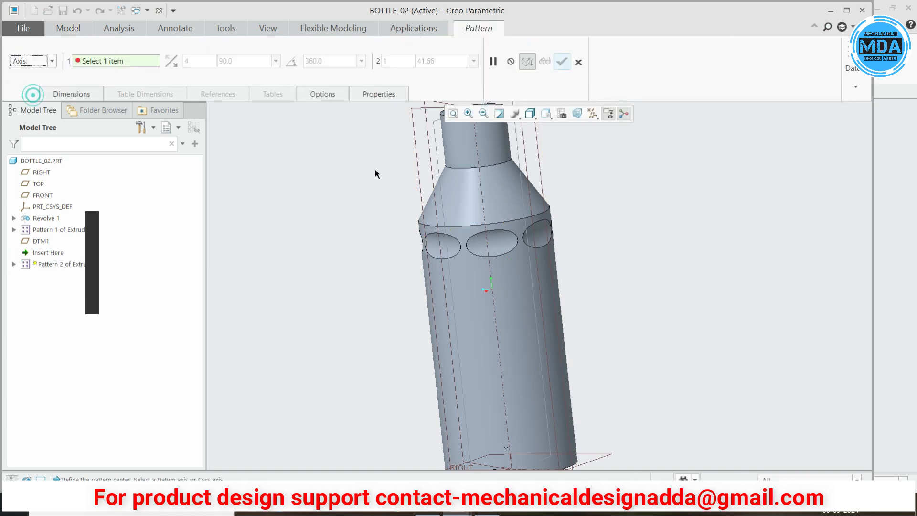
pyautogui.click(481, 193)
pyautogui.click(198, 61)
pyautogui.press('BackSpace')
pyautogui.write('7')
pyautogui.click(292, 61)
pyautogui.middleClick(658, 230)
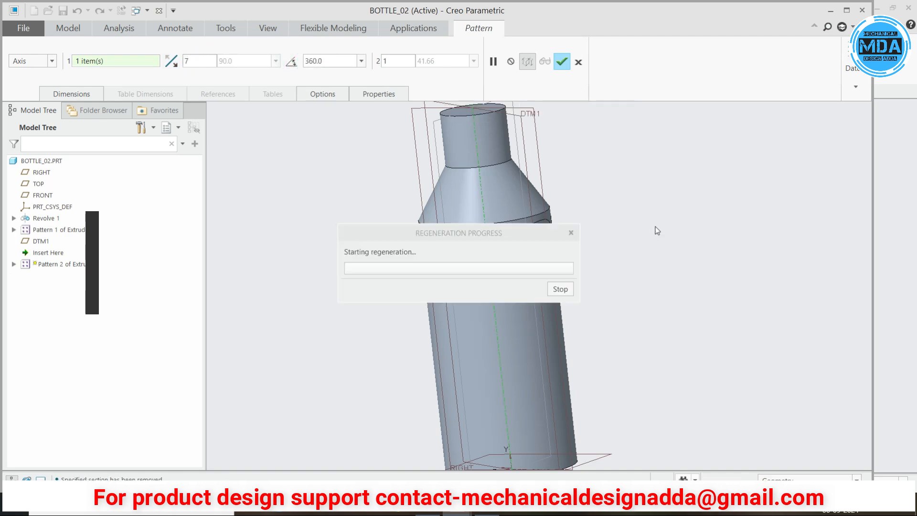
pyautogui.moveTo(643, 220)
pyautogui.mouseDown(button='middle')
pyautogui.moveTo(645, 180)
pyautogui.moveTo(645, 212)
pyautogui.mouseUp(button='middle')
pyautogui.click(644, 212)
# - Start a direction pattern of the upper recess row, Pattern 1, using the neck's flat top face as the direction reference
pyautogui.scroll(2, 517, 246)
pyautogui.moveTo(516, 249); pyautogui.dragTo(499, 268, button='middle')
pyautogui.click(59, 230)
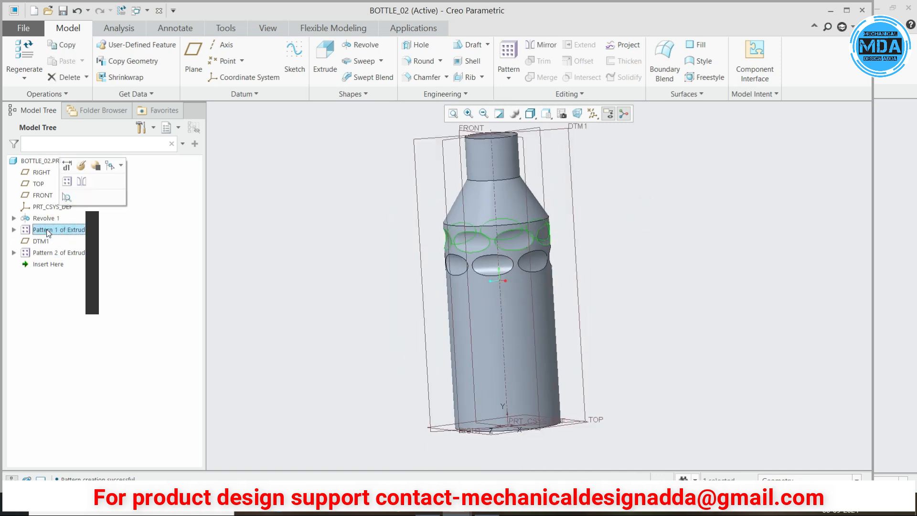
pyautogui.click(510, 57)
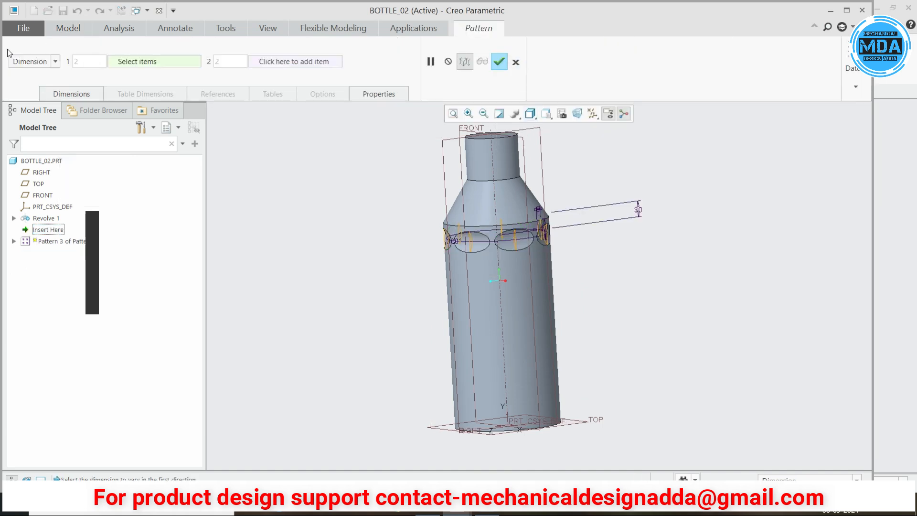
pyautogui.click(26, 60)
pyautogui.click(33, 84)
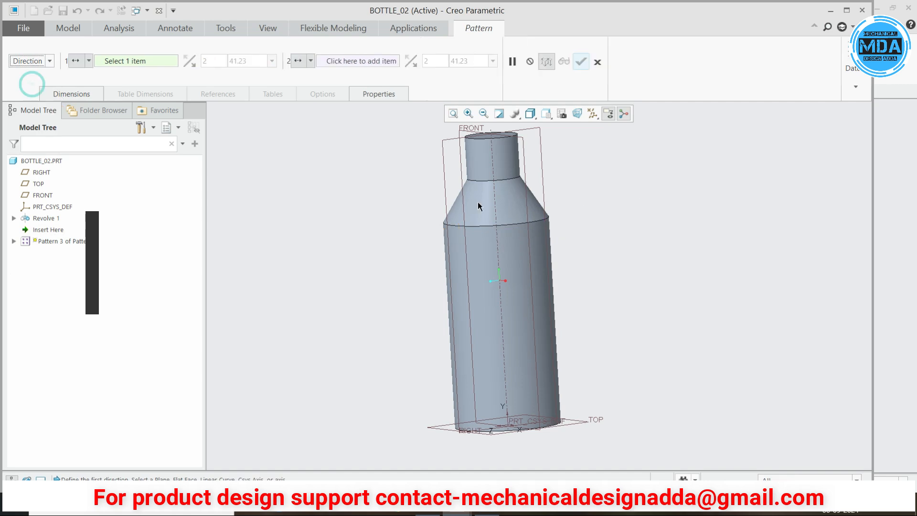
pyautogui.scroll(3, 522, 139)
pyautogui.click(522, 139)
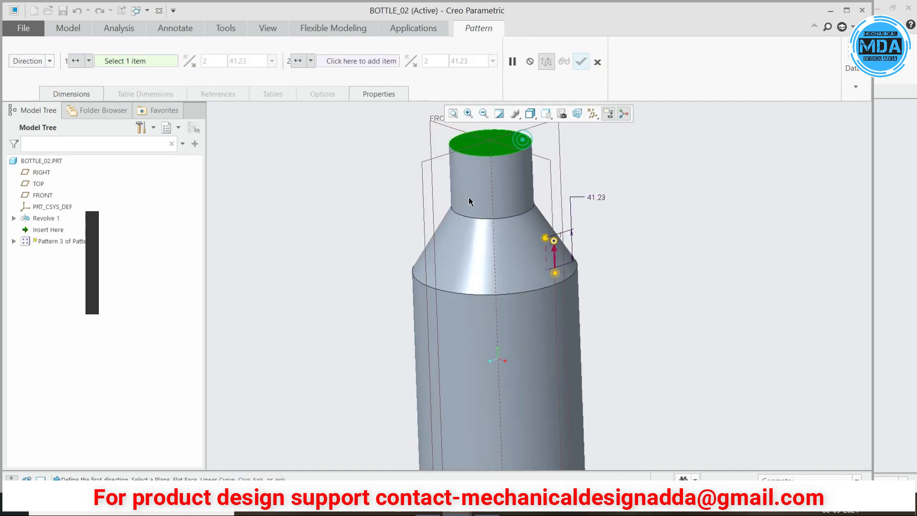
pyautogui.scroll(-3, 435, 192)
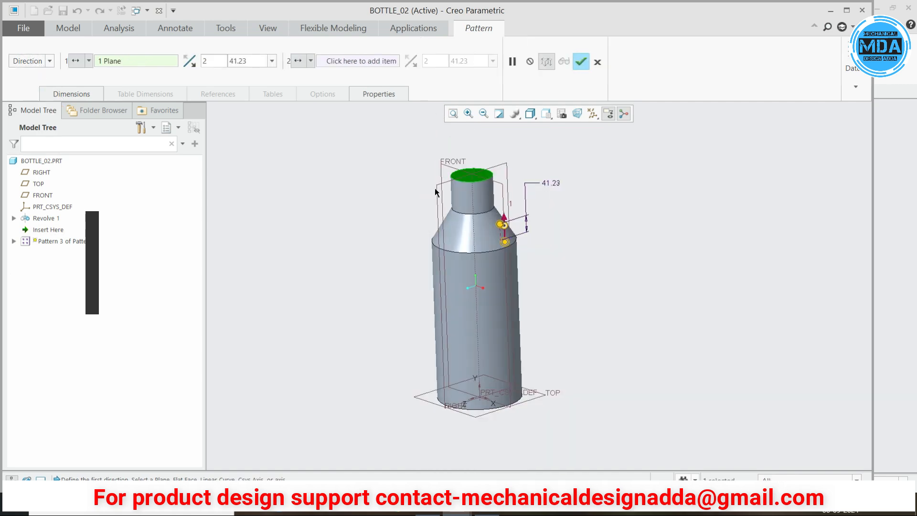
# - Reverse the pattern direction to run down the body, set 90 mm spacing and 5 members, and complete the pattern
pyautogui.click(190, 63)
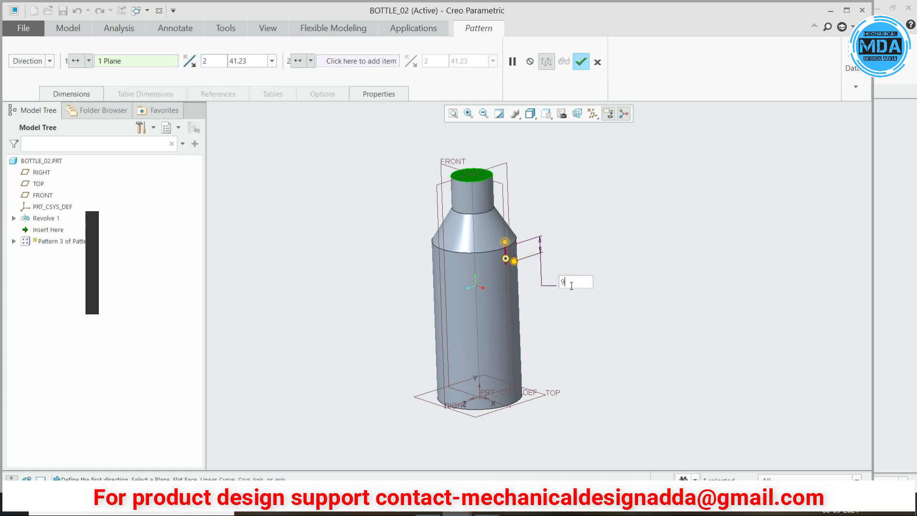
pyautogui.write('0')
pyautogui.press('Return')
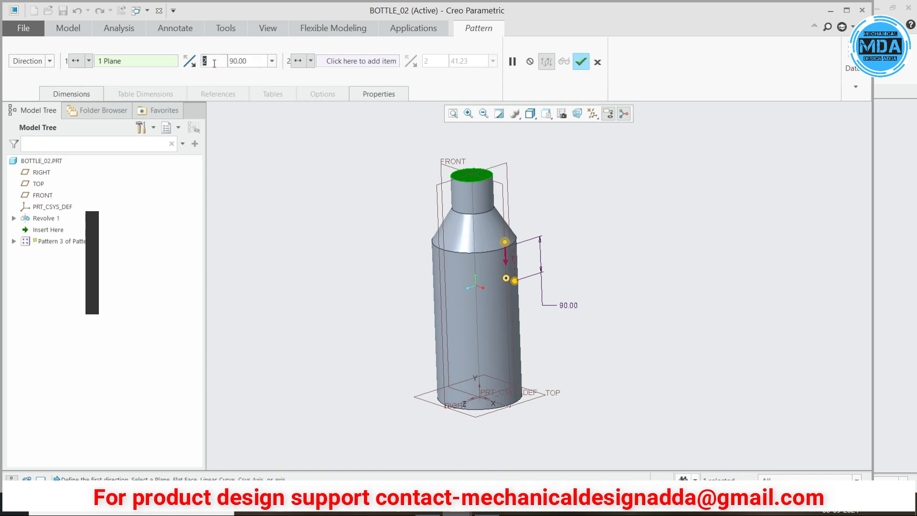
pyautogui.write('4')
pyautogui.press('Return')
pyautogui.write('5')
pyautogui.click(581, 62)
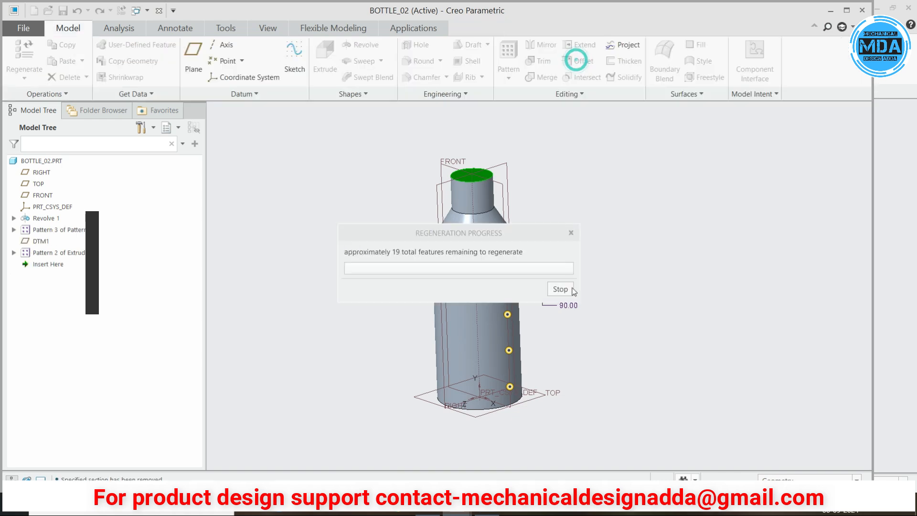
pyautogui.scroll(3, 508, 410)
pyautogui.scroll(1, 507, 410)
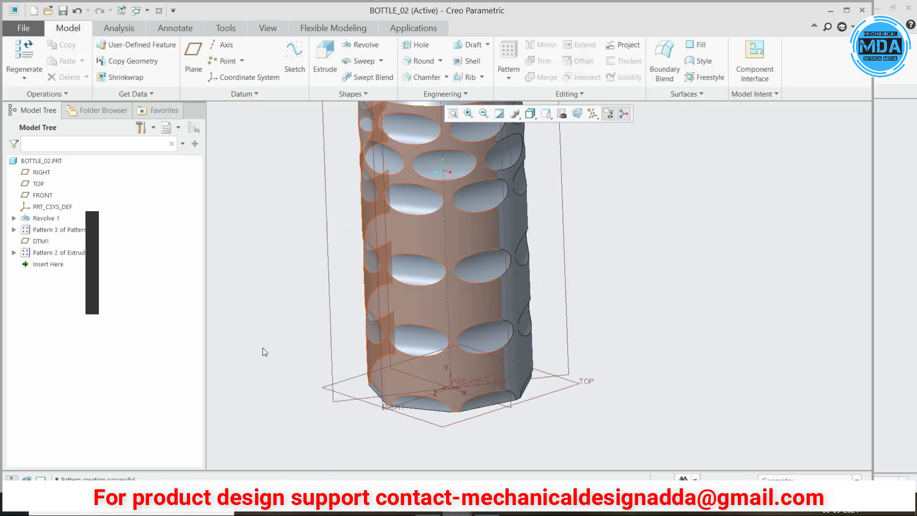
# - Redefine the upper recess row's direction pattern, Pattern 3, to have 4 members and complete it
pyautogui.click(42, 230)
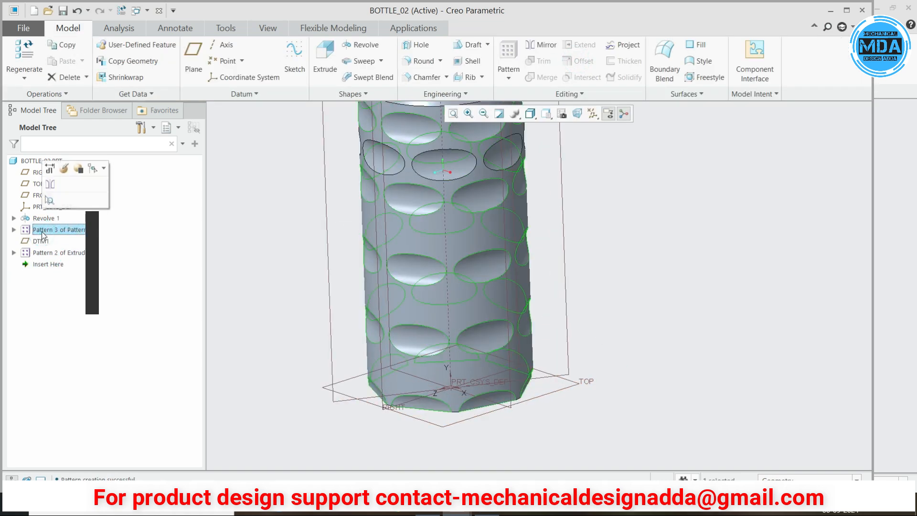
pyautogui.click(62, 174)
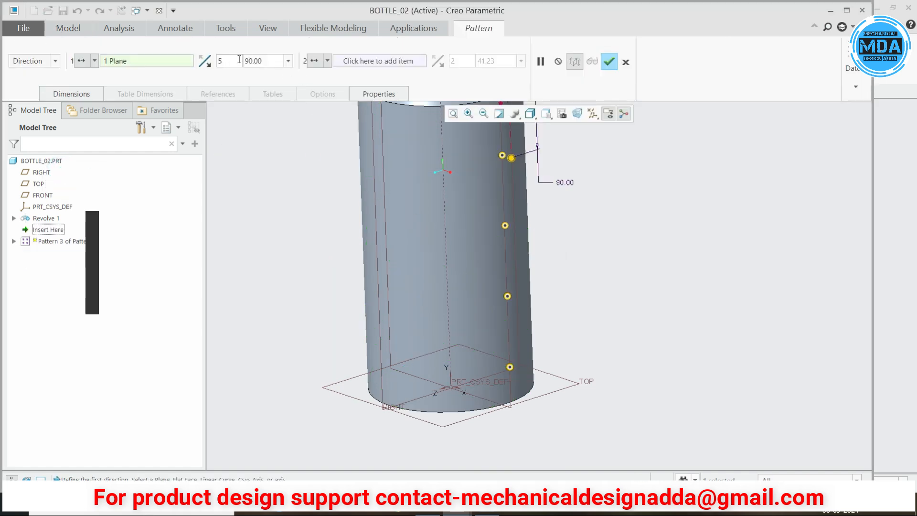
pyautogui.middleClick(531, 225)
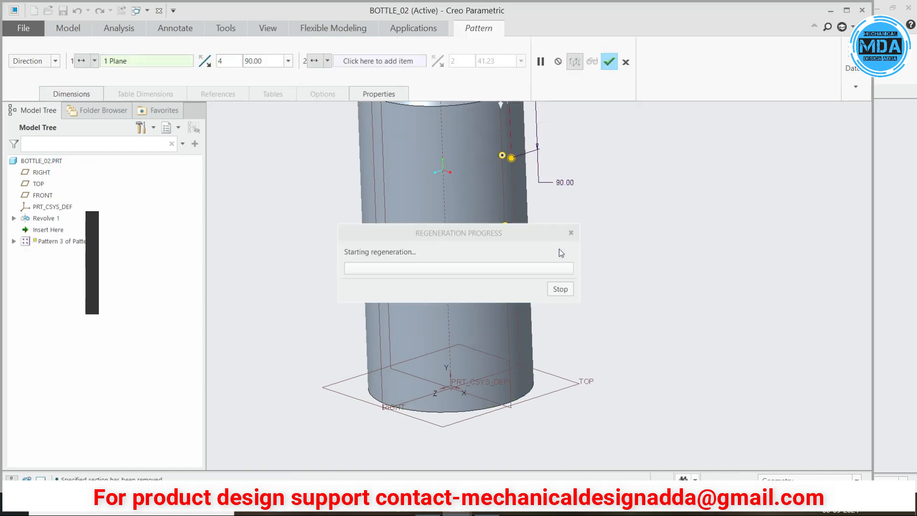
pyautogui.click(663, 277)
pyautogui.scroll(4, 480, 335)
pyautogui.moveTo(480, 336)
pyautogui.mouseDown(button='middle')
pyautogui.moveTo(454, 308)
pyautogui.moveTo(448, 333)
pyautogui.moveTo(476, 323)
pyautogui.mouseUp(button='middle')
pyautogui.scroll(-3, 481, 255)
# - Start a direction pattern of the lower recess row, Pattern 2, referencing the neck's flat top face and reversed to run down the body
pyautogui.click(65, 256)
pyautogui.click(508, 57)
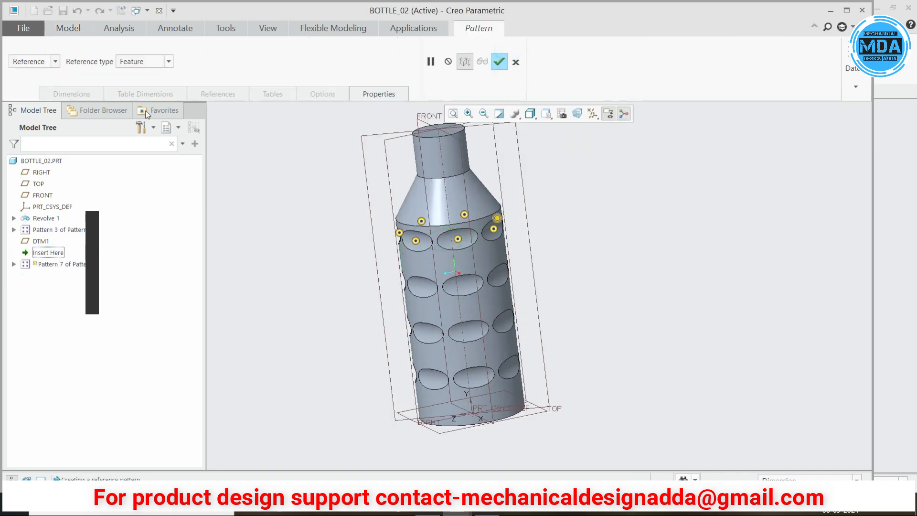
pyautogui.click(54, 61)
pyautogui.click(29, 84)
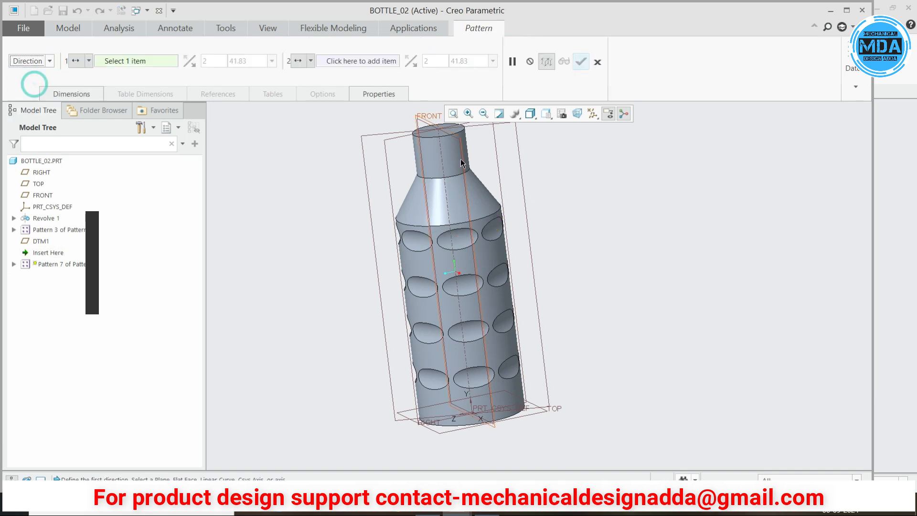
pyautogui.moveTo(444, 211); pyautogui.dragTo(461, 192, button='middle')
pyautogui.click(462, 155)
pyautogui.moveTo(466, 229); pyautogui.dragTo(456, 193, button='middle')
pyautogui.click(189, 60)
pyautogui.moveTo(516, 213); pyautogui.dragTo(409, 220, button='middle')
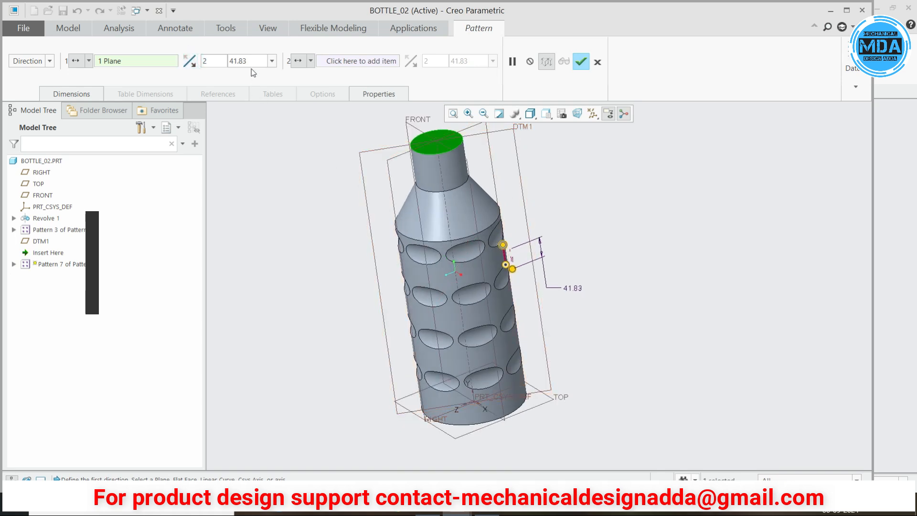
# - Set the lower recess row's pattern to 95 mm spacing and 4 members, and complete it
pyautogui.write('95')
pyautogui.press('Return')
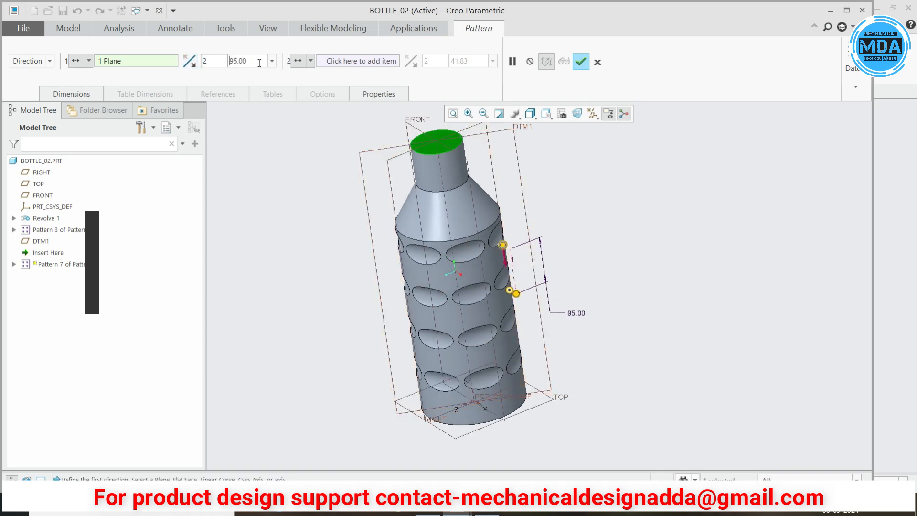
pyautogui.write('4')
pyautogui.press('Return')
pyautogui.click(581, 62)
pyautogui.moveTo(575, 271); pyautogui.dragTo(466, 267, button='middle')
pyautogui.scroll(-3, 467, 266)
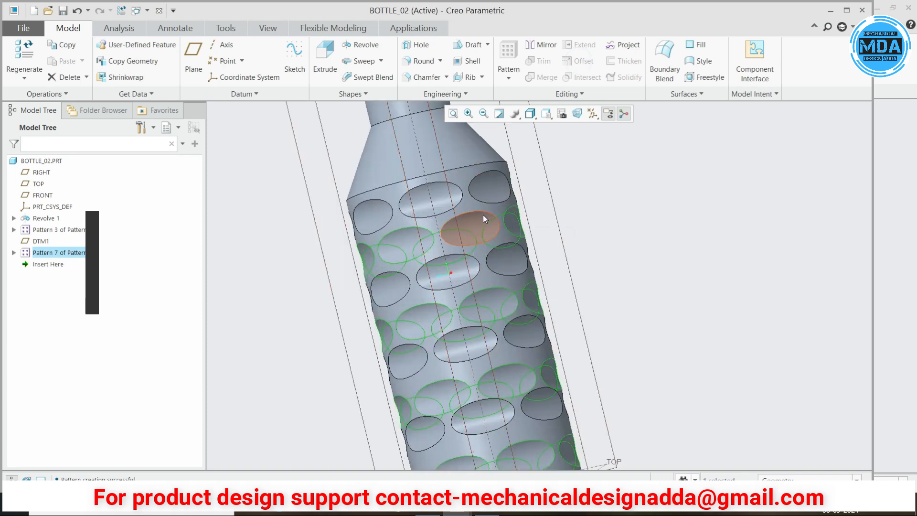
pyautogui.scroll(2, 477, 249)
pyautogui.scroll(-3, 471, 300)
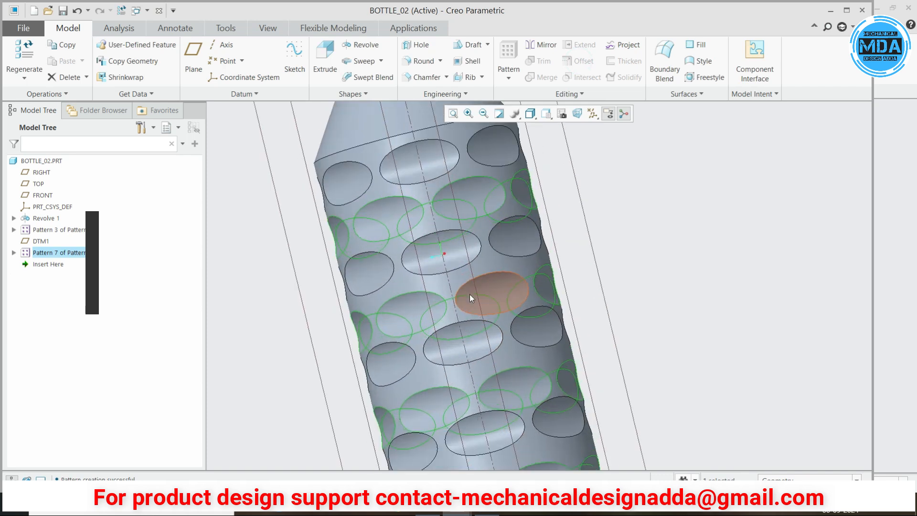
# - Redefine the lower recess row's direction pattern, Pattern 7, with 90 mm spacing
pyautogui.moveTo(471, 299); pyautogui.dragTo(485, 292, button='middle')
pyautogui.click(107, 253)
pyautogui.click(105, 197)
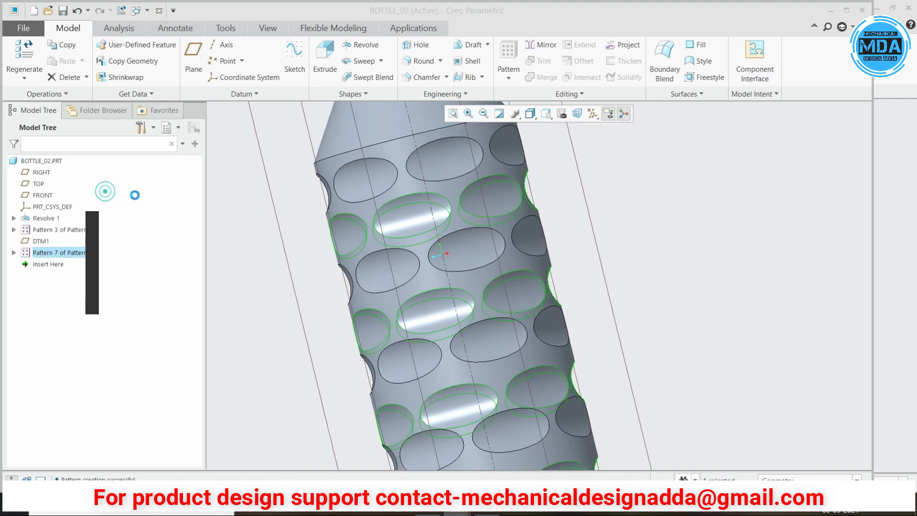
pyautogui.press('Return')
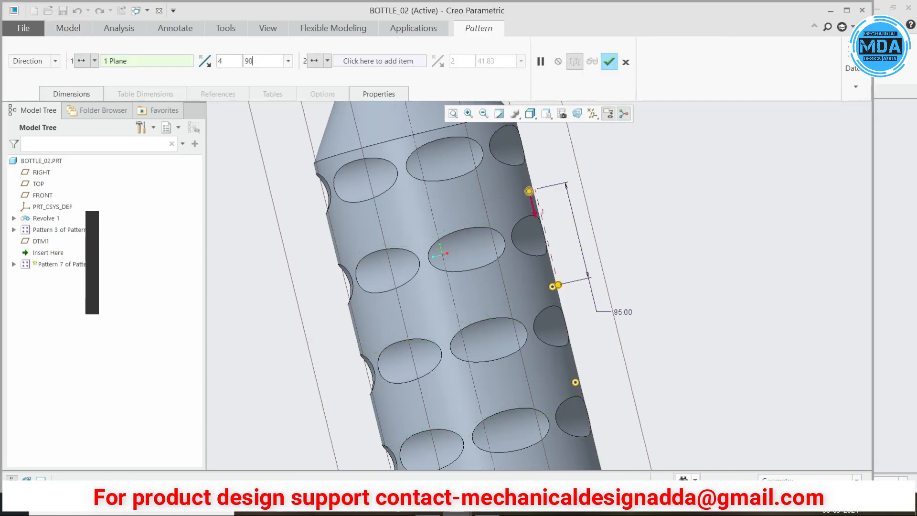
pyautogui.middleClick(697, 270)
pyautogui.click(669, 242)
pyautogui.scroll(4, 459, 247)
pyautogui.moveTo(459, 247); pyautogui.dragTo(446, 268, button='middle')
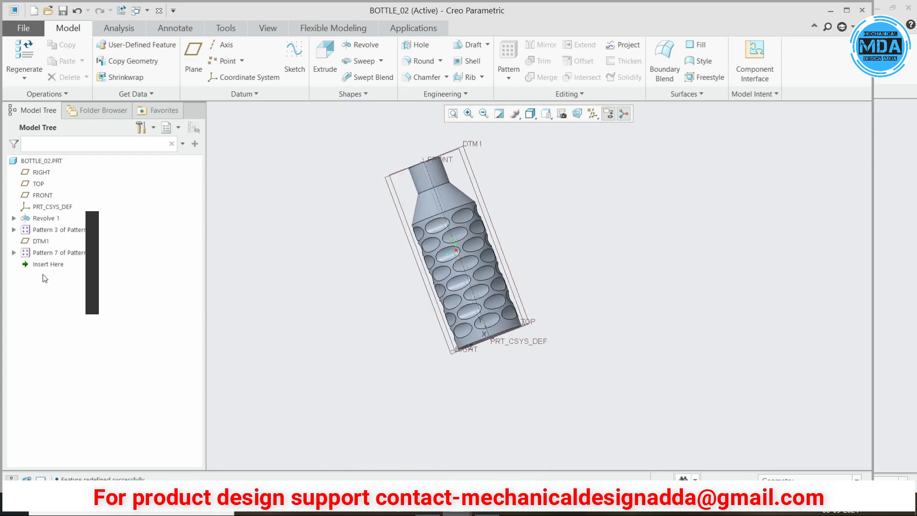
# - Reopen the definition of Pattern 3, check its spacing and member count, and accept it
pyautogui.click(70, 229)
pyautogui.click(94, 161)
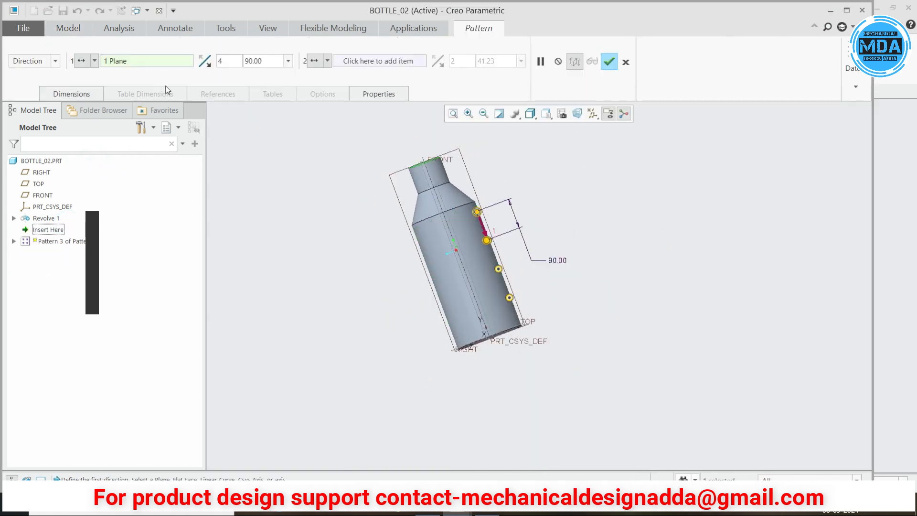
pyautogui.click(609, 61)
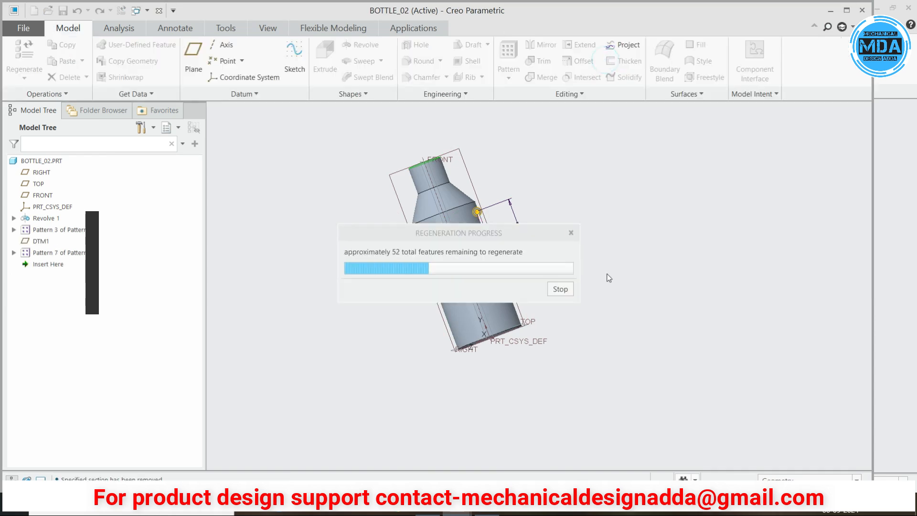
pyautogui.moveTo(500, 294); pyautogui.dragTo(503, 297, button='middle')
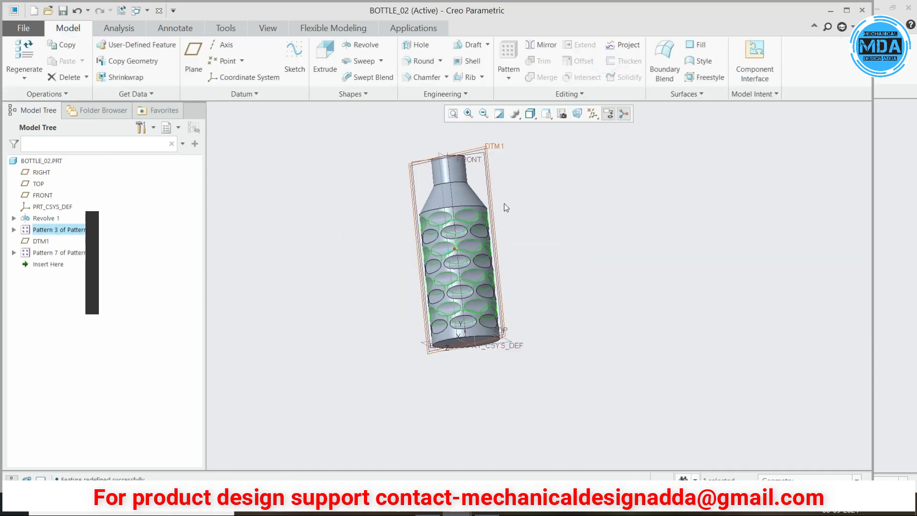
pyautogui.click(614, 215)
# - Start an edge chamfer on the outer circular edge of the bottle's base
pyautogui.moveTo(614, 215); pyautogui.dragTo(556, 198, button='middle')
pyautogui.moveTo(433, 382); pyautogui.dragTo(442, 308, button='middle')
pyautogui.scroll(-4, 439, 300)
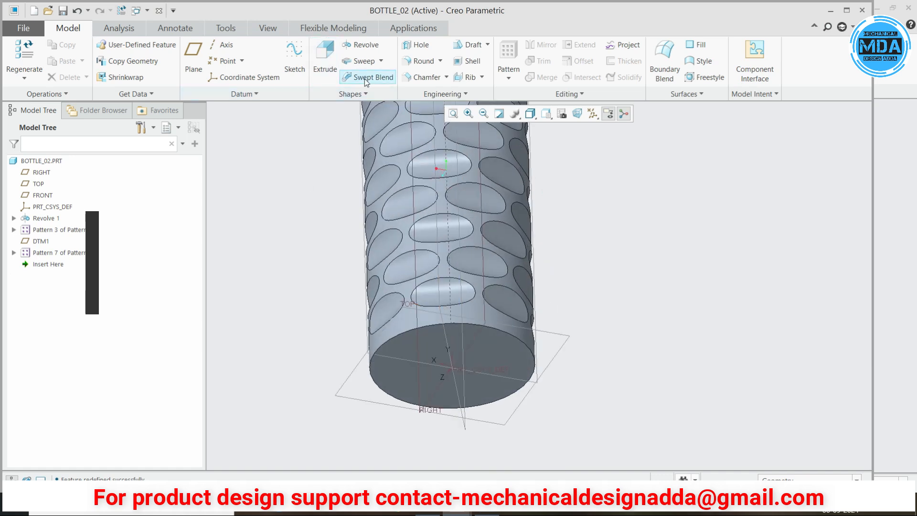
pyautogui.click(412, 77)
pyautogui.scroll(-3, 413, 342)
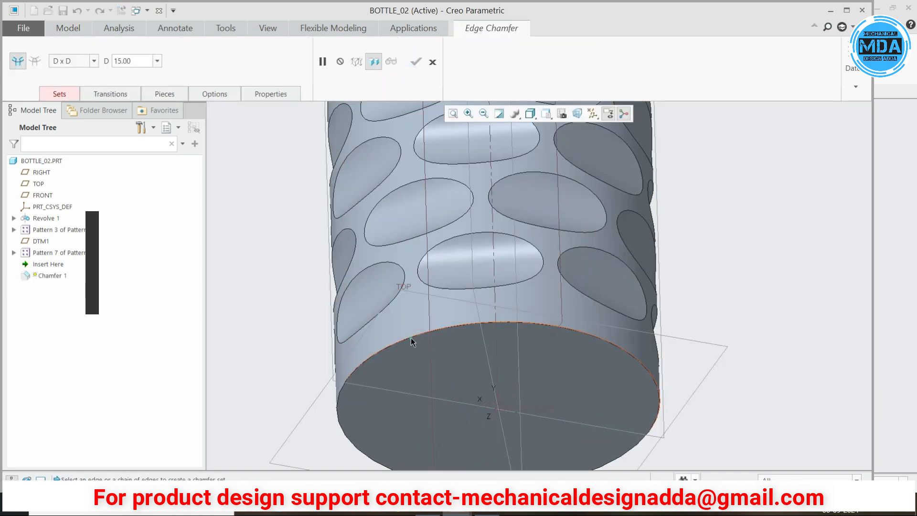
pyautogui.click(411, 338)
pyautogui.moveTo(411, 337); pyautogui.dragTo(447, 292, button='middle')
pyautogui.scroll(4, 447, 292)
pyautogui.scroll(-3, 443, 373)
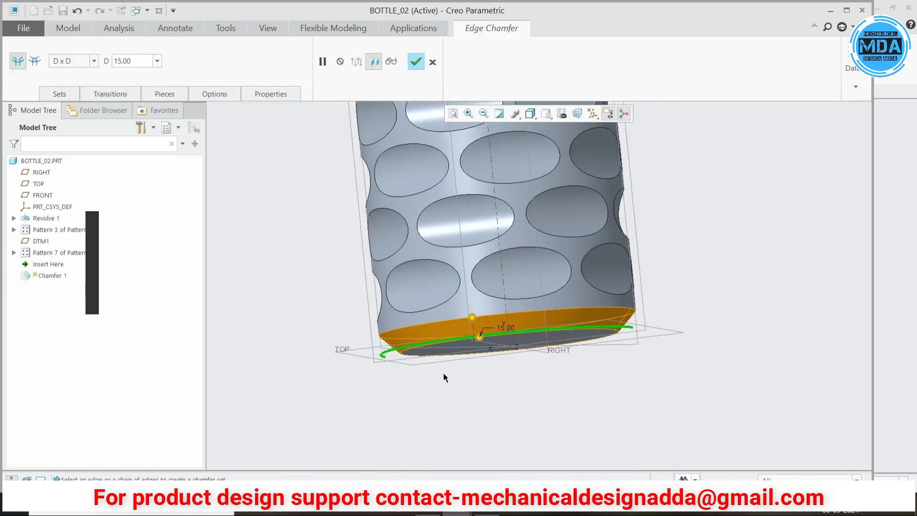
pyautogui.moveTo(443, 373); pyautogui.dragTo(438, 338, button='middle')
pyautogui.scroll(-1, 444, 210)
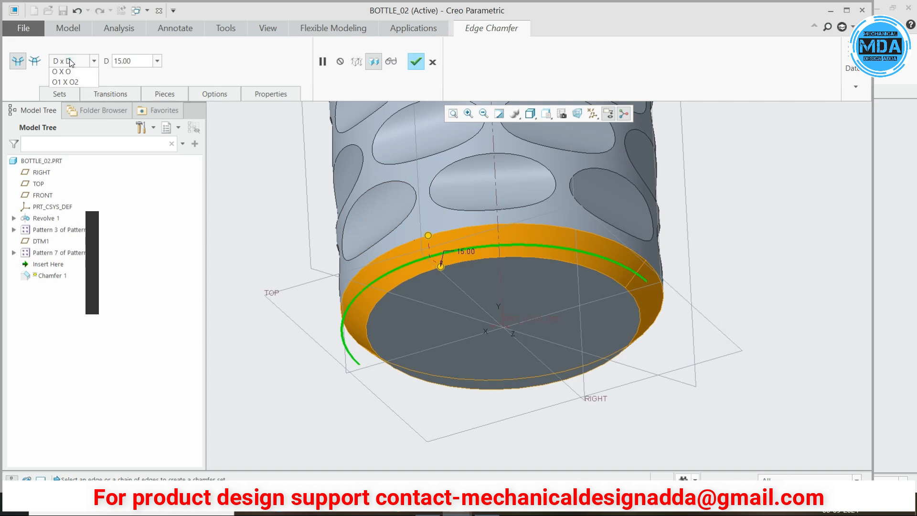
# - Change the base chamfer to D1 x D2 with 20 mm up the side and 10 mm across the base, and complete it
pyautogui.click(75, 83)
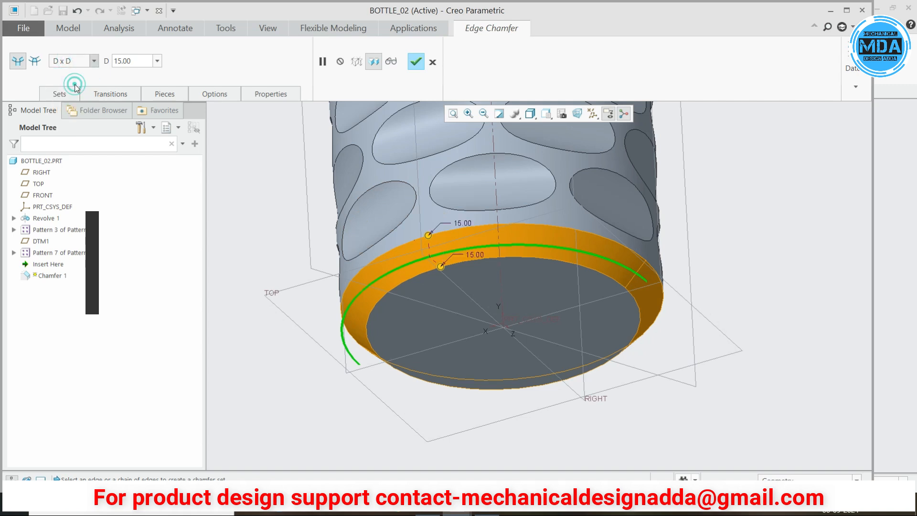
pyautogui.doubleClick(460, 223)
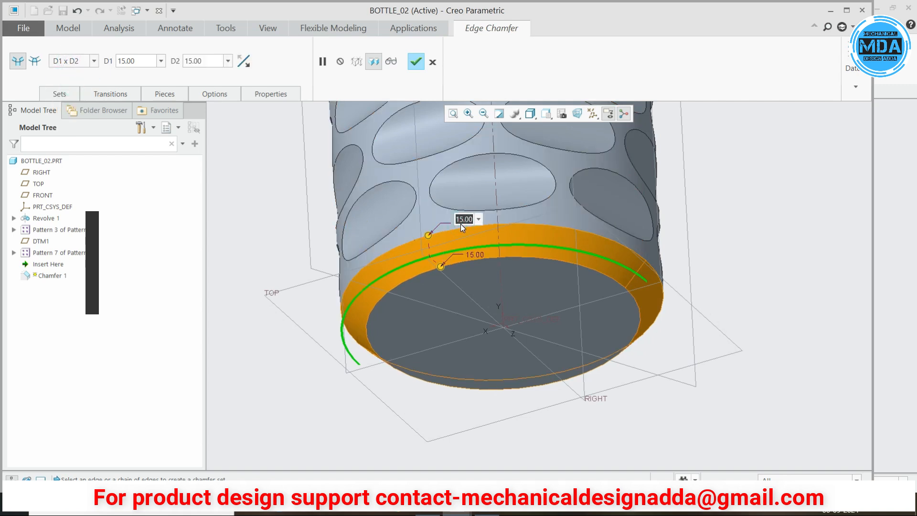
pyautogui.write('20')
pyautogui.press('Return')
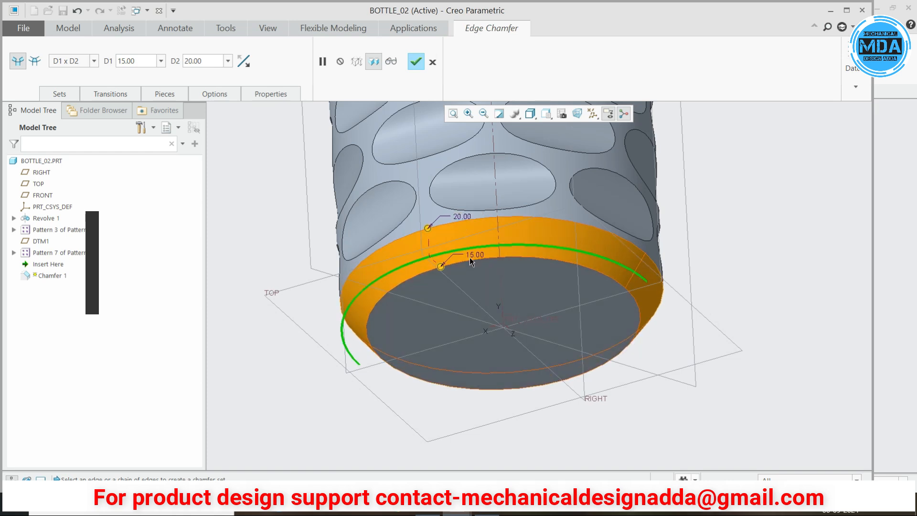
pyautogui.press('Return')
pyautogui.moveTo(480, 268); pyautogui.dragTo(592, 239, button='middle')
pyautogui.scroll(4, 477, 267)
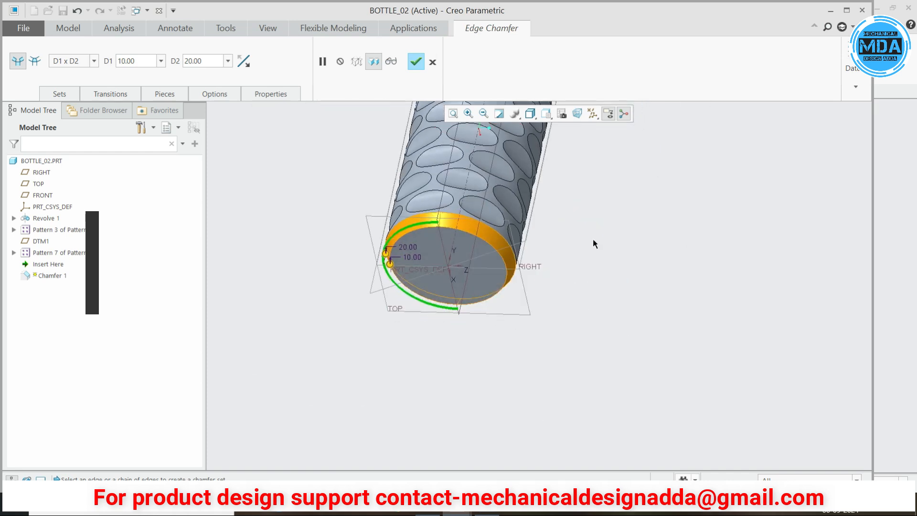
pyautogui.middleClick(650, 233)
# - Start a Revolve sketch on the FRONT plane and show the bottle's base face-on, clipped at the sketch plane
pyautogui.scroll(4, 650, 233)
pyautogui.moveTo(650, 233); pyautogui.dragTo(428, 306, button='middle')
pyautogui.scroll(-4, 428, 307)
pyautogui.click(426, 308)
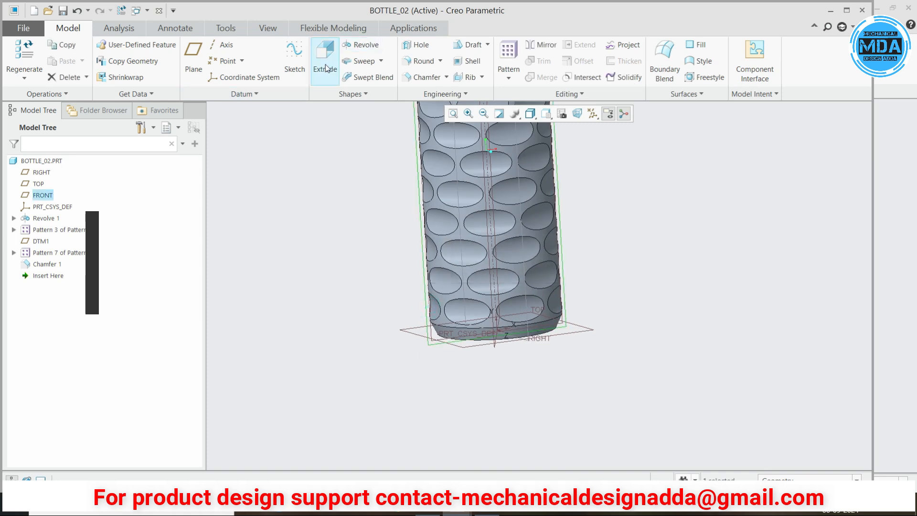
pyautogui.click(363, 45)
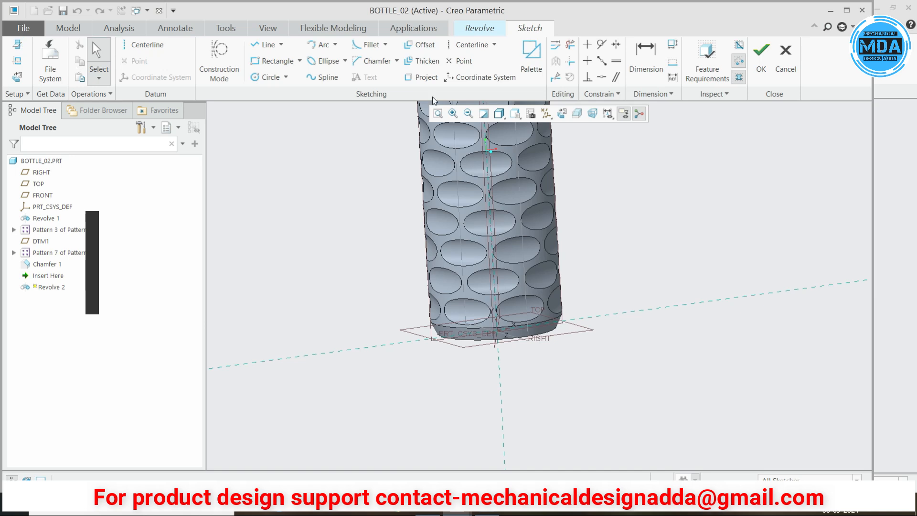
pyautogui.click(576, 114)
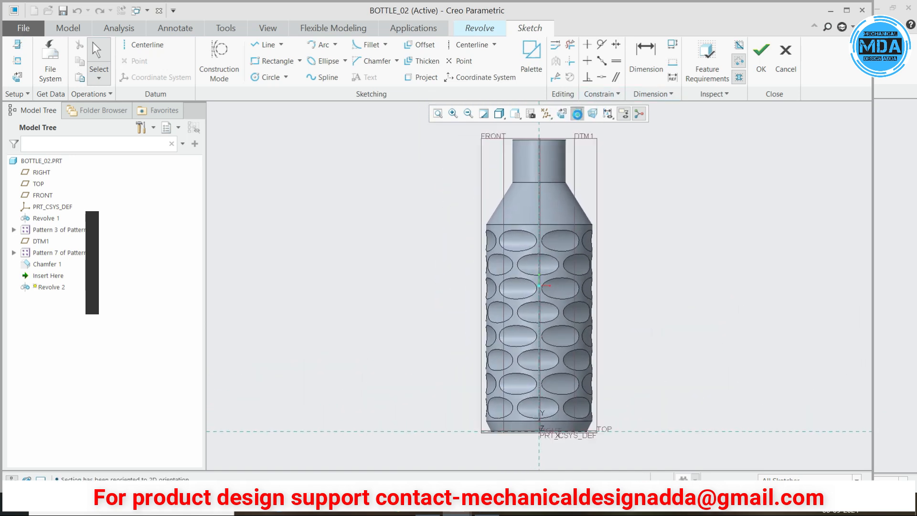
pyautogui.scroll(-8, 525, 325)
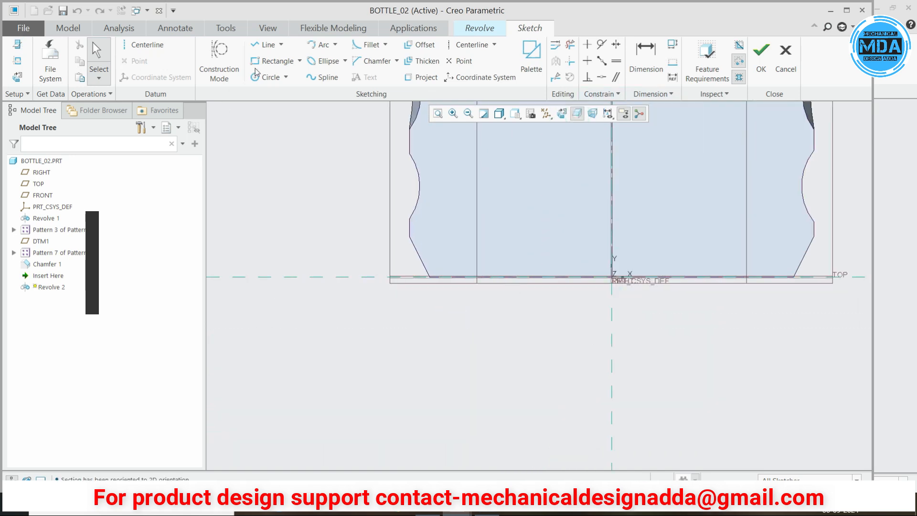
# - Sketch an arc of about 148 mm radius from the base line up to the bottle's vertical axis
pyautogui.click(321, 45)
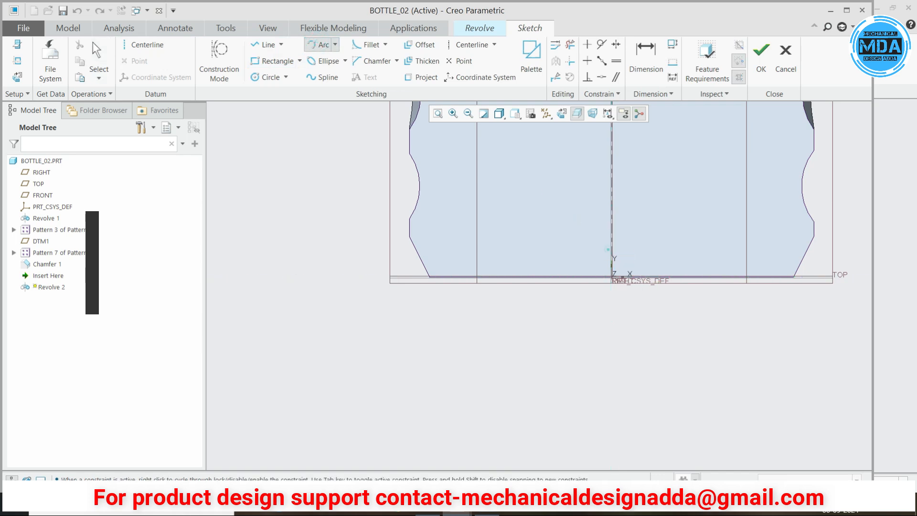
pyautogui.click(475, 278)
pyautogui.click(506, 265)
pyautogui.middleClick(559, 275)
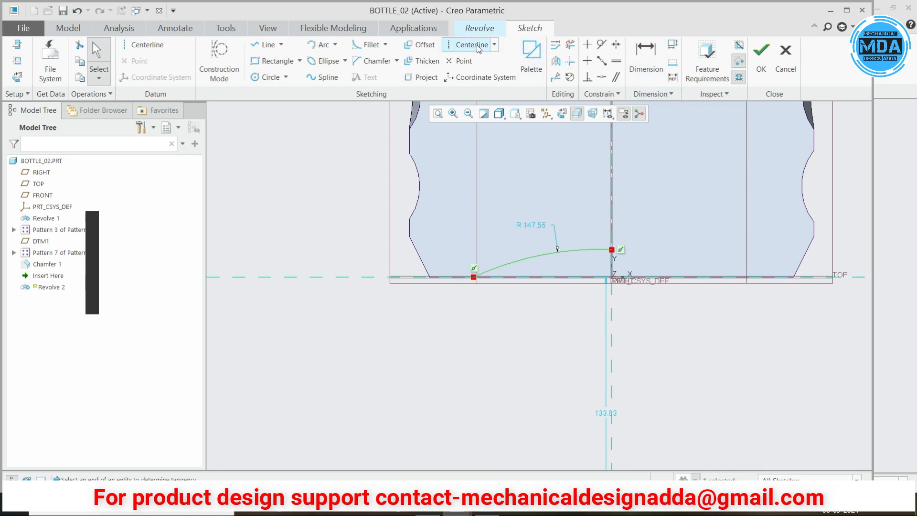
# - Try to draw a closing line from the arc's upper end down to the base line, and delete it
pyautogui.click(269, 44)
pyautogui.click(611, 249)
pyautogui.click(612, 278)
pyautogui.scroll(3, 610, 279)
pyautogui.middleClick(612, 281)
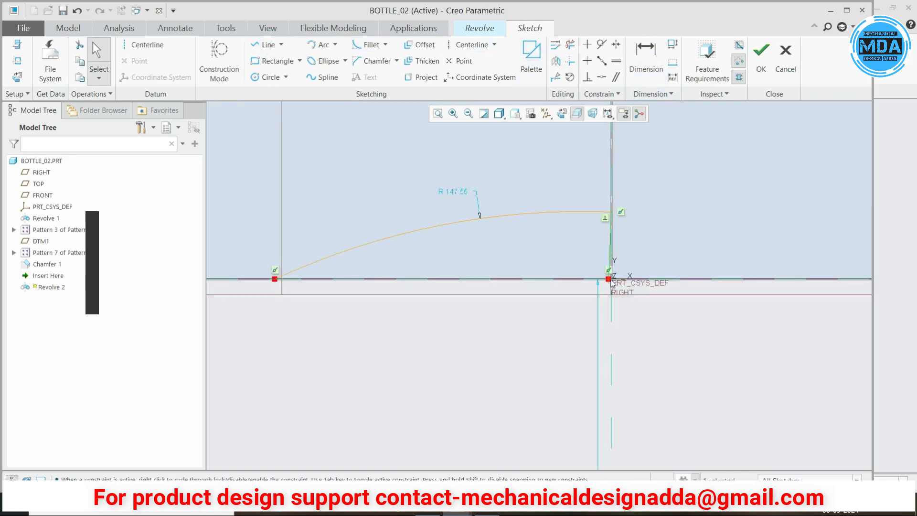
pyautogui.scroll(2, 612, 275)
pyautogui.click(611, 264)
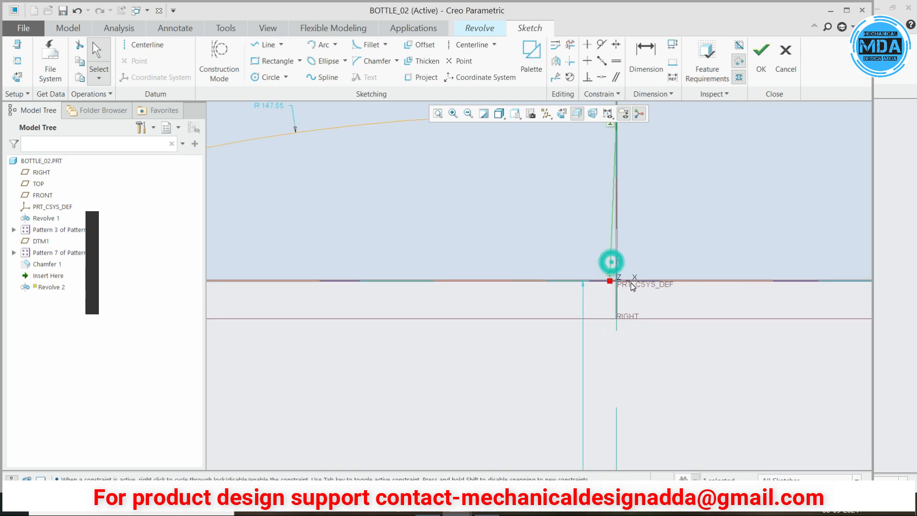
pyautogui.press('Delete')
# - Close the profile with a vertical line from the arc's upper end to the origin and a horizontal base line to the arc's start
pyautogui.click(266, 46)
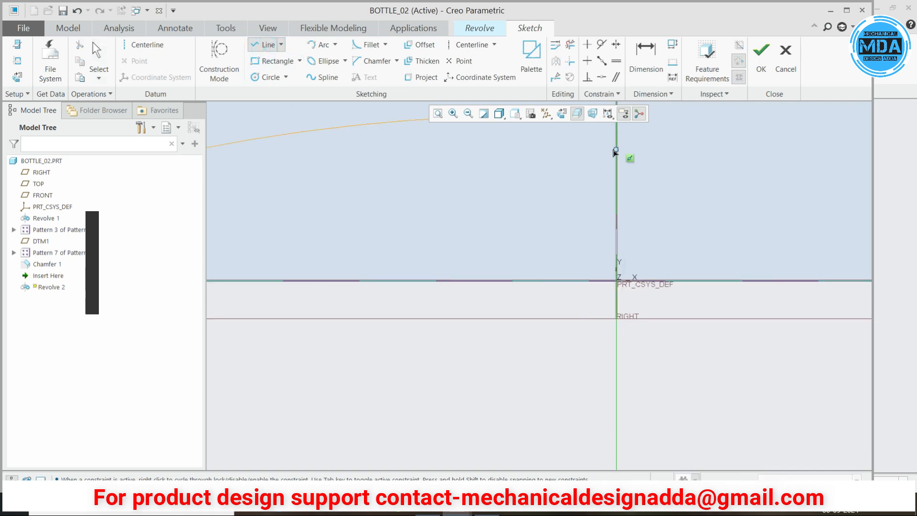
pyautogui.scroll(-2, 610, 179)
pyautogui.click(605, 180)
pyautogui.click(608, 261)
pyautogui.scroll(-2, 603, 267)
pyautogui.scroll(1, 382, 273)
pyautogui.click(329, 261)
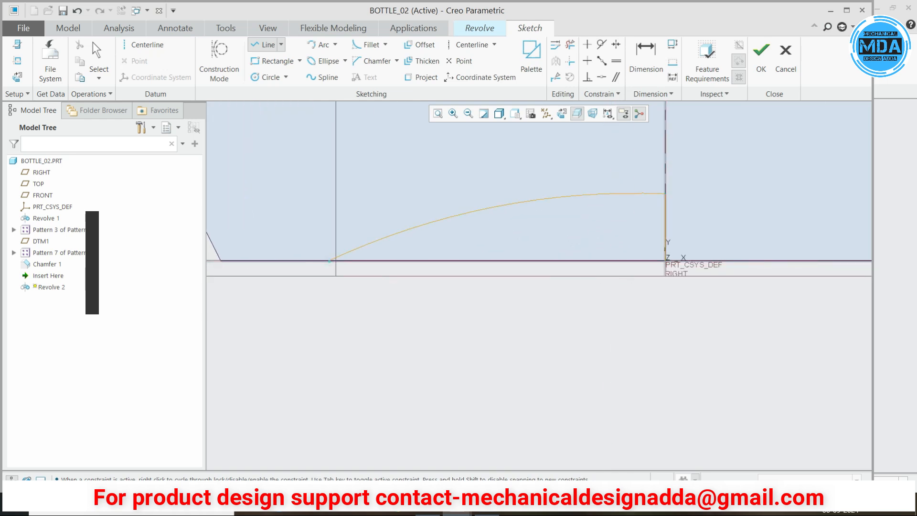
pyautogui.middleClick(434, 305)
pyautogui.middleClick(434, 305)
pyautogui.scroll(-3, 499, 254)
pyautogui.scroll(2, 543, 239)
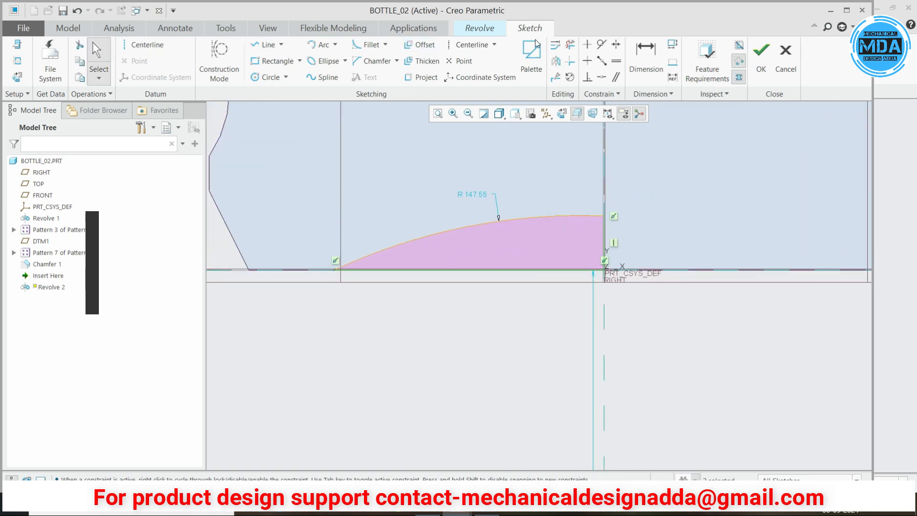
# - Add a horizontal construction centerline through the arc's upper end and make the arc tangent to it
pyautogui.click(462, 45)
pyautogui.click(664, 211)
pyautogui.click(601, 44)
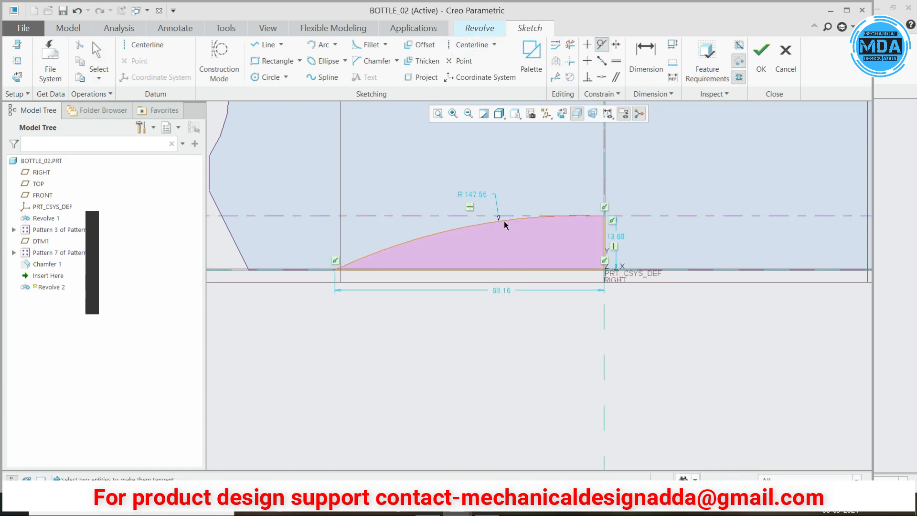
pyautogui.click(461, 218)
pyautogui.click(462, 214)
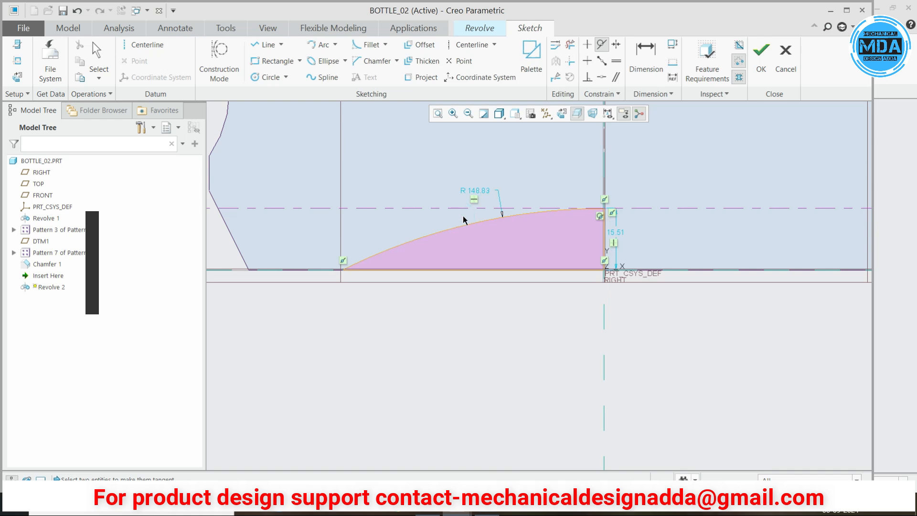
pyautogui.middleClick(463, 216)
# - Set the height of the arc's upper end above the base line to 10 mm
pyautogui.moveTo(616, 237); pyautogui.dragTo(680, 244)
pyautogui.doubleClick(680, 243)
pyautogui.write('10')
pyautogui.press('Return')
pyautogui.scroll(-1, 557, 221)
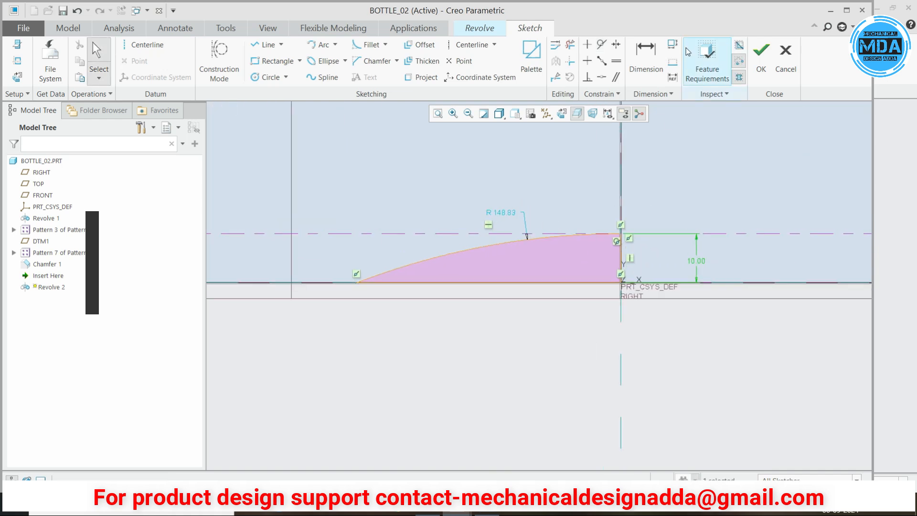
# - Dimension the profile's base line and set its length to 50 mm, undoing a first entry
pyautogui.click(646, 55)
pyautogui.middleClick(531, 329)
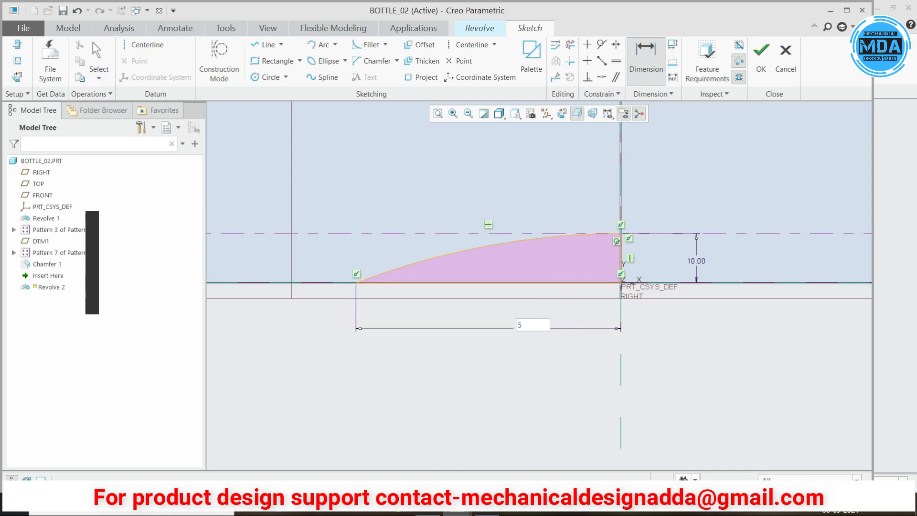
pyautogui.write('5')
pyautogui.press('Return')
pyautogui.hotkey('ctrl', 'z')
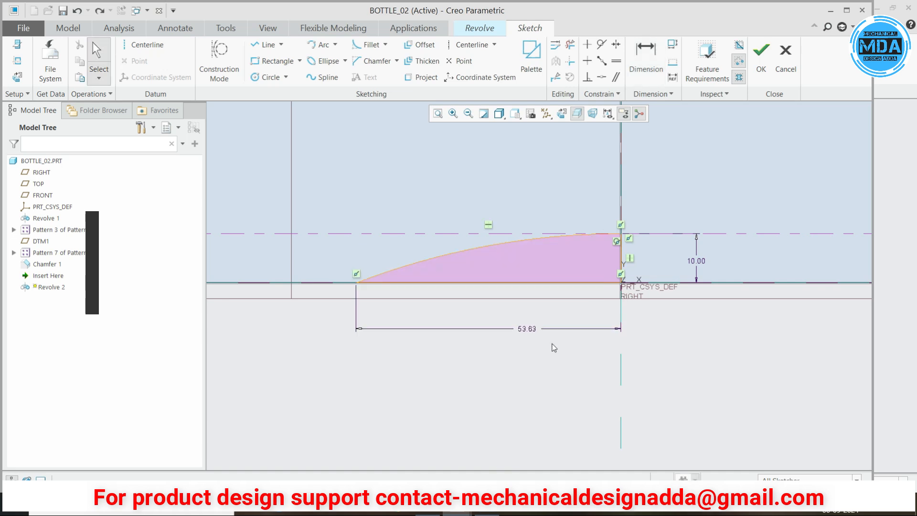
pyautogui.press('Return')
# - Lock the profile's base length and height dimensions and finish the sketch
pyautogui.click(540, 312)
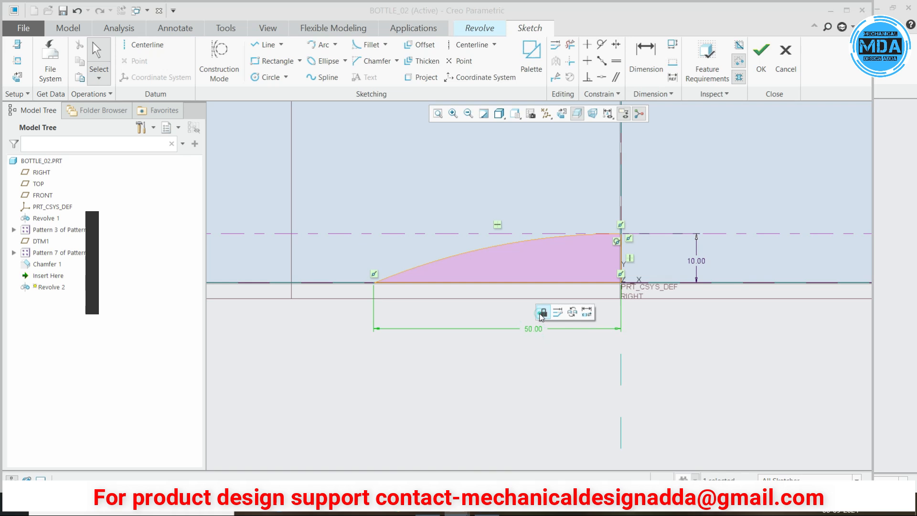
pyautogui.click(702, 261)
pyautogui.click(716, 221)
pyautogui.scroll(3, 543, 243)
pyautogui.scroll(-2, 543, 243)
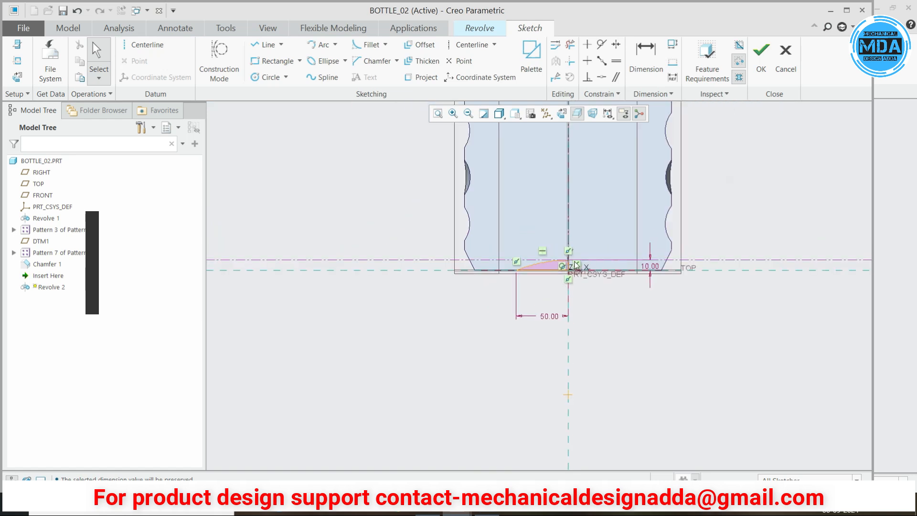
pyautogui.scroll(3, 543, 239)
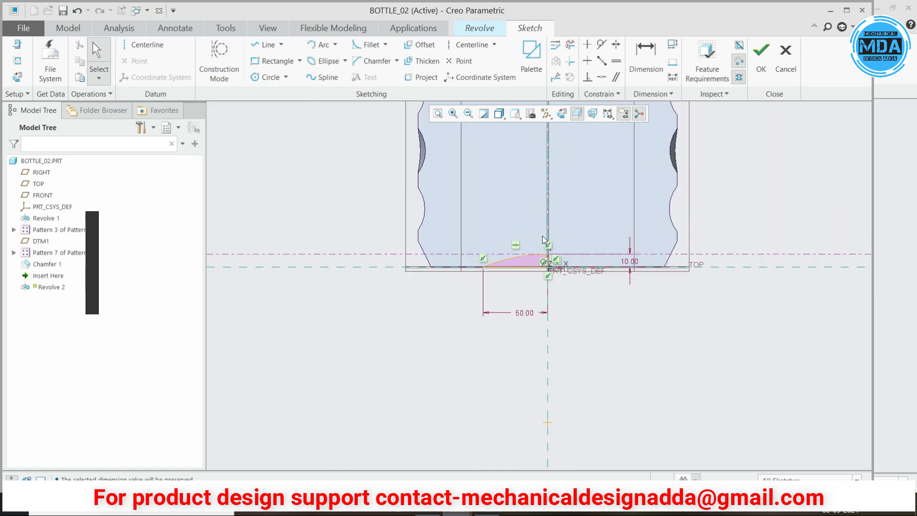
pyautogui.click(761, 80)
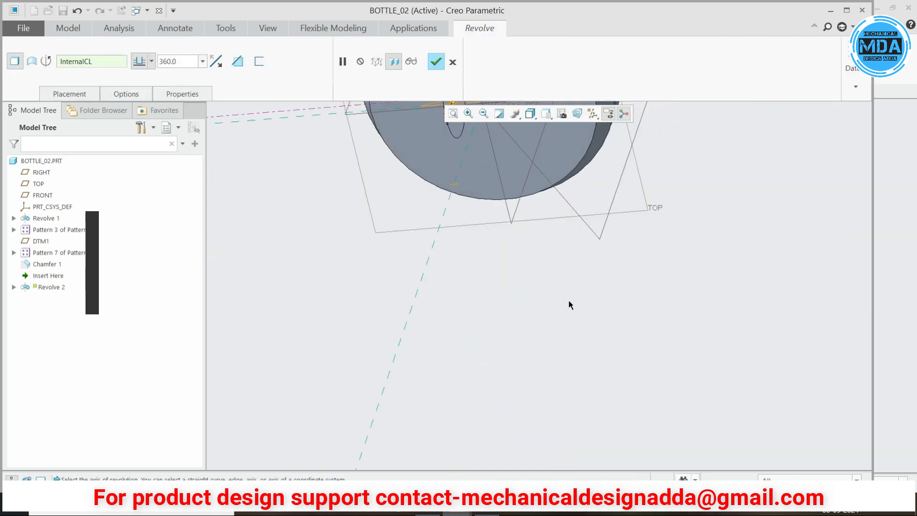
# - Reopen the Revolve section face-on, add a datum centerline along the bottle's vertical axis, and finish the sketch
pyautogui.click(94, 92)
pyautogui.click(141, 132)
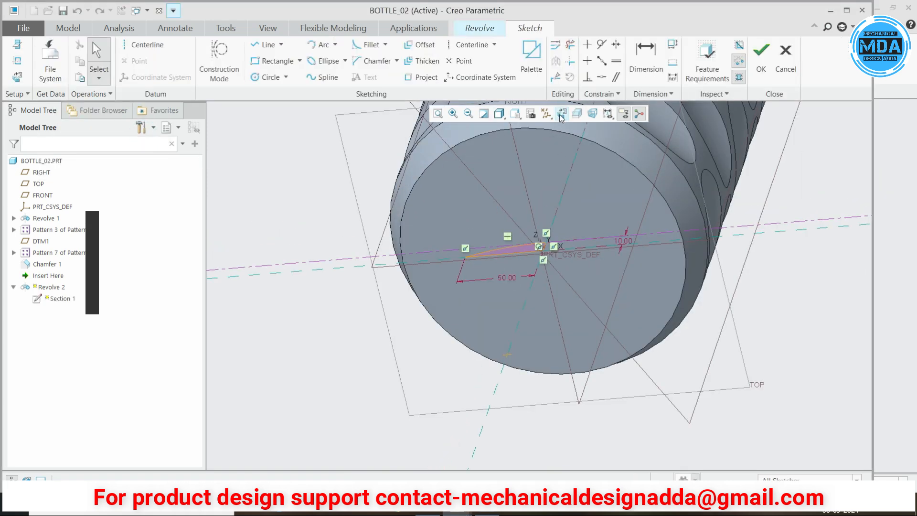
pyautogui.click(562, 115)
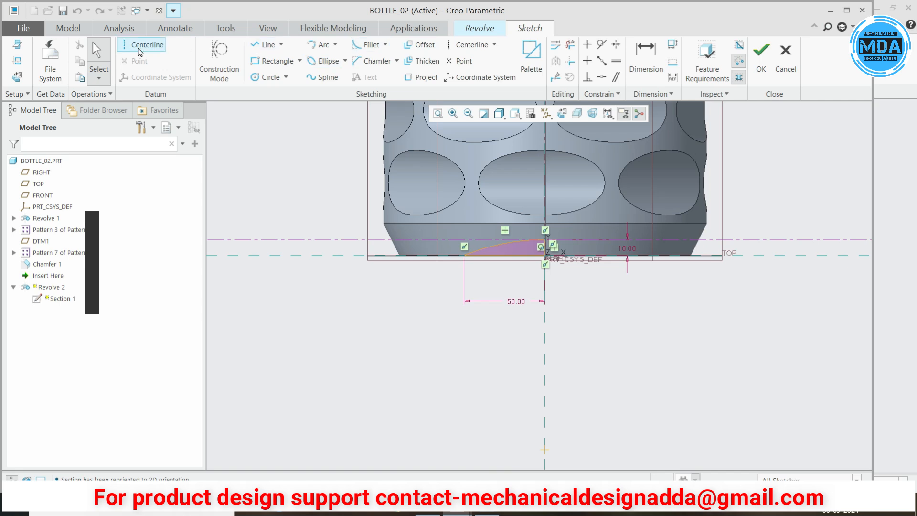
pyautogui.click(139, 48)
pyautogui.click(545, 334)
pyautogui.click(544, 299)
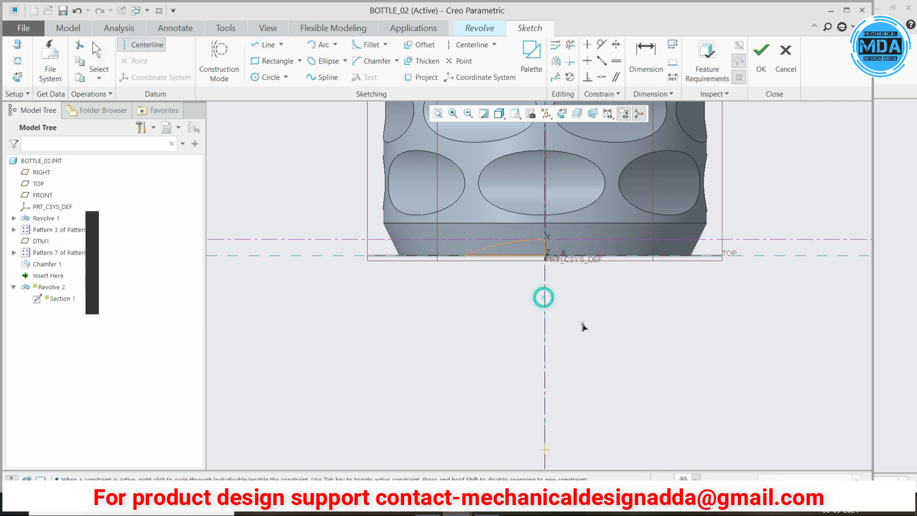
pyautogui.click(762, 64)
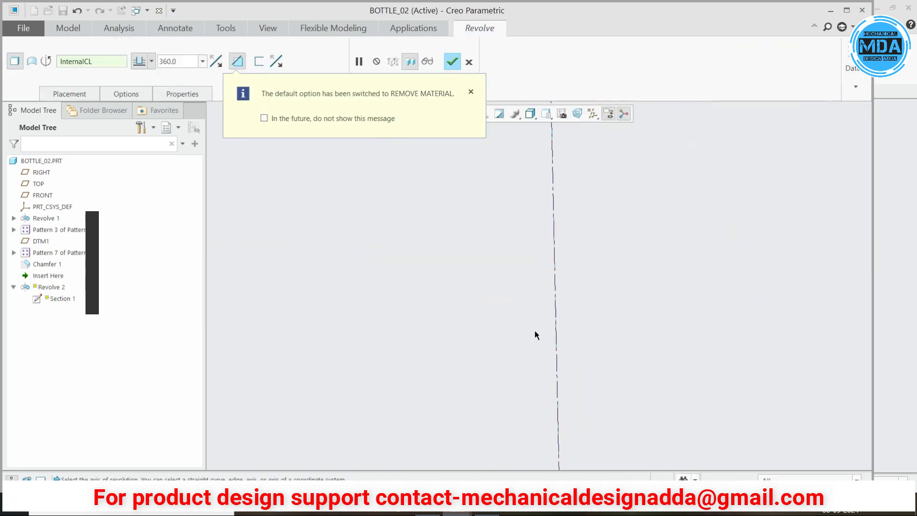
# - Edit the cut's section to widen its base, trying 100 mm before settling on a smaller width inside the bottom face
pyautogui.moveTo(576, 285); pyautogui.dragTo(614, 311, button='middle')
pyautogui.scroll(3, 598, 306)
pyautogui.scroll(-3, 446, 213)
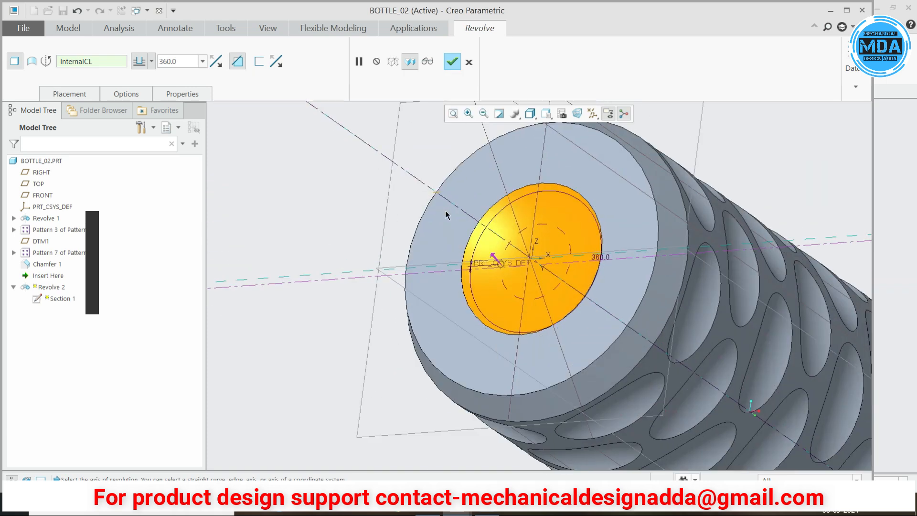
pyautogui.scroll(3, 543, 256)
pyautogui.scroll(-4, 524, 237)
pyautogui.rightClick(308, 216)
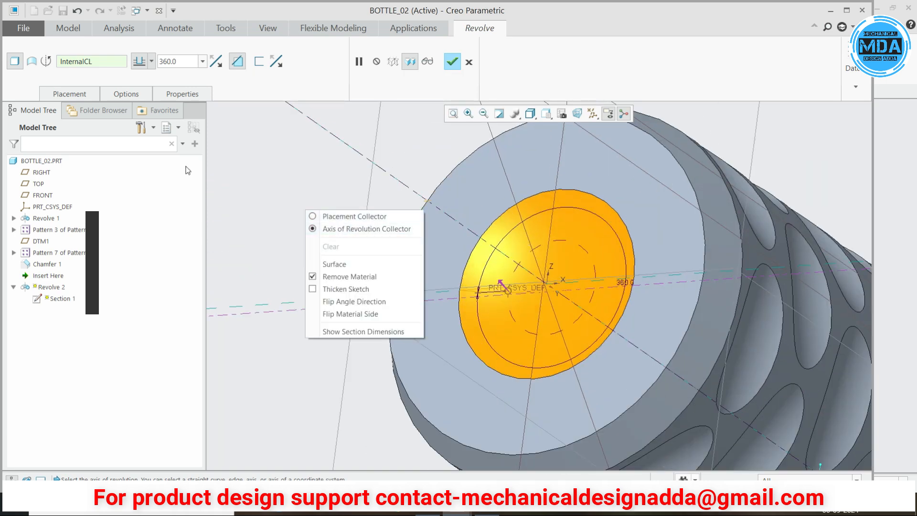
pyautogui.click(76, 95)
pyautogui.click(79, 94)
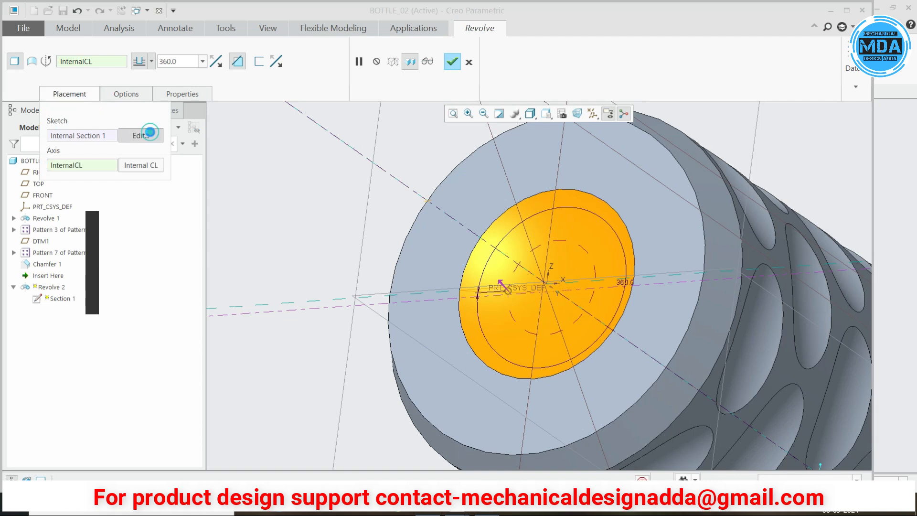
pyautogui.click(144, 132)
pyautogui.doubleClick(496, 272)
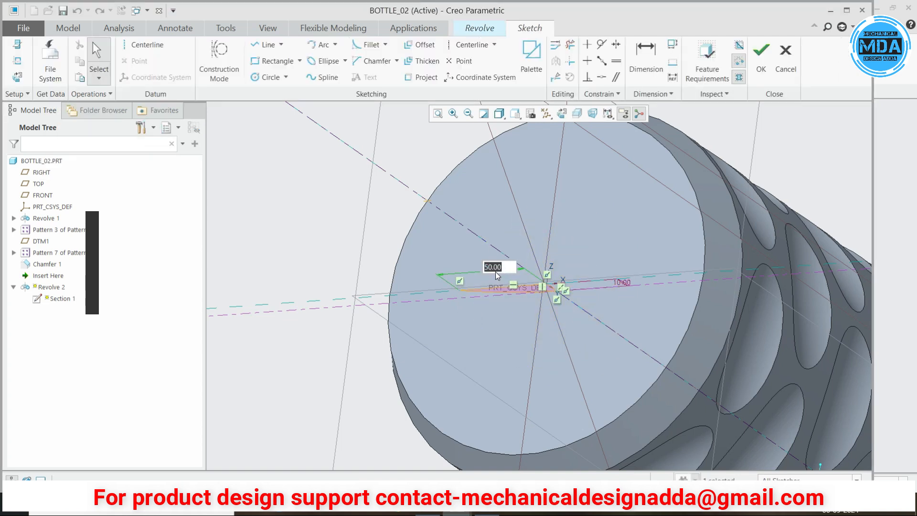
pyautogui.press('Return')
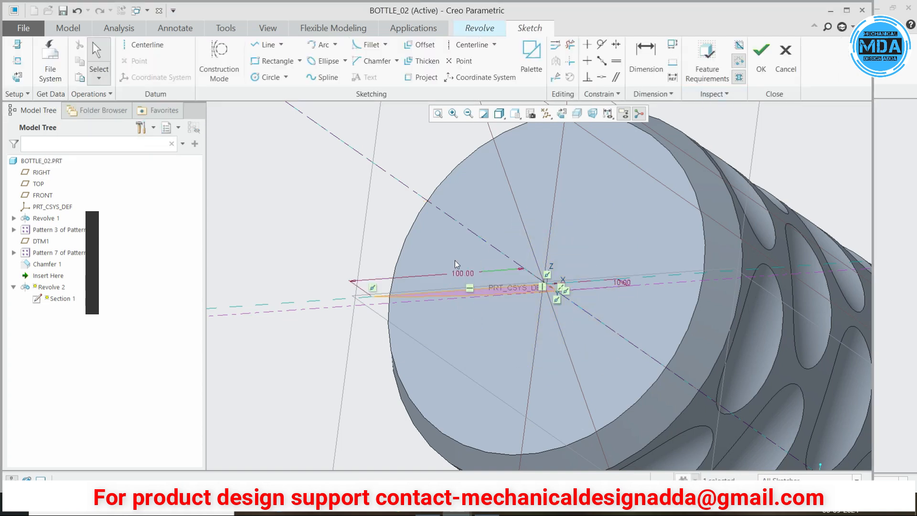
pyautogui.press('Return')
pyautogui.click(762, 53)
# - Check the cut's preview on the bottle's base and accept the 360-degree material-removing revolve
pyautogui.moveTo(486, 270); pyautogui.dragTo(521, 272, button='middle')
pyautogui.scroll(4, 454, 234)
pyautogui.scroll(-2, 688, 268)
pyautogui.moveTo(688, 268); pyautogui.dragTo(554, 217, button='middle')
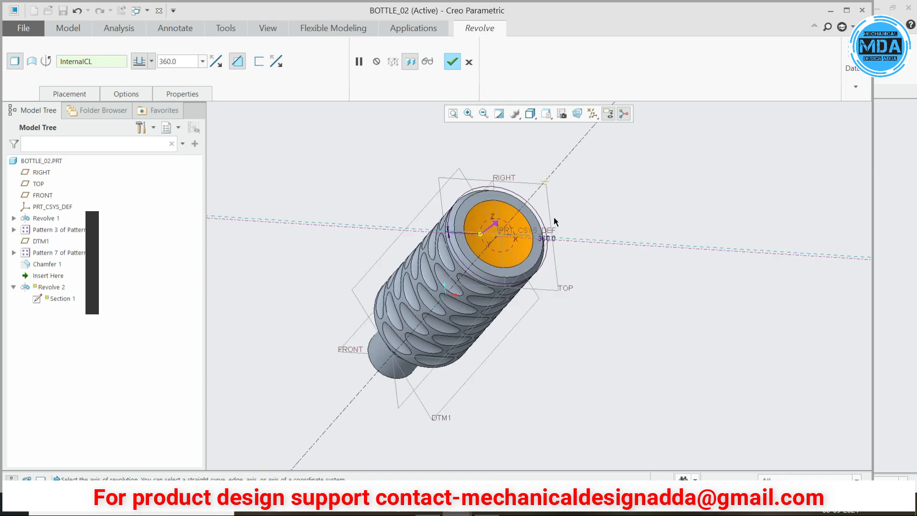
pyautogui.scroll(-3, 577, 212)
pyautogui.middleClick(595, 205)
# - Examine the concave bottom and the whole bottle from several sides
pyautogui.scroll(4, 651, 234)
pyautogui.moveTo(521, 251); pyautogui.dragTo(499, 158, button='middle')
pyautogui.scroll(-3, 523, 299)
pyautogui.moveTo(526, 332)
pyautogui.keyDown('shift'); pyautogui.mouseDown(button='middle')
pyautogui.moveTo(491, 227)
pyautogui.moveTo(522, 262)
pyautogui.moveTo(510, 333)
pyautogui.mouseUp(button='middle'); pyautogui.keyUp('shift')
pyautogui.scroll(-1, 487, 307)
pyautogui.scroll(2, 530, 271)
pyautogui.scroll(-3, 492, 248)
pyautogui.scroll(4, 486, 260)
pyautogui.scroll(2, 541, 215)
pyautogui.scroll(-4, 542, 208)
pyautogui.moveTo(554, 249)
pyautogui.mouseDown(button='middle')
pyautogui.moveTo(567, 237)
pyautogui.moveTo(556, 187)
pyautogui.moveTo(547, 234)
pyautogui.mouseUp(button='middle')
pyautogui.scroll(2, 537, 207)
pyautogui.scroll(-2, 551, 266)
pyautogui.moveTo(551, 266); pyautogui.dragTo(544, 292, button='middle')
pyautogui.scroll(2, 548, 293)
pyautogui.scroll(-1, 580, 216)
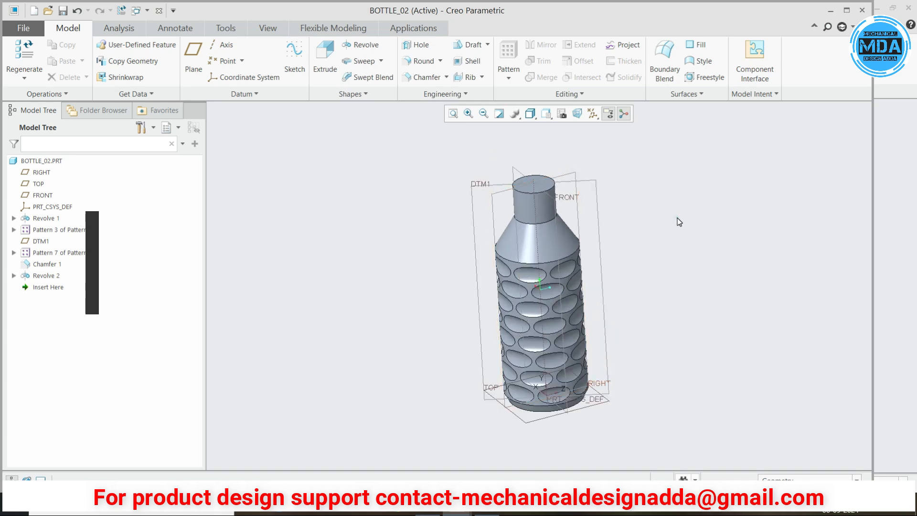
# - Start a new Revolve sketch on the FRONT plane and show the bottle's neck and shoulder face-on
pyautogui.moveTo(552, 227); pyautogui.dragTo(581, 201, button='middle')
pyautogui.click(577, 193)
pyautogui.click(361, 45)
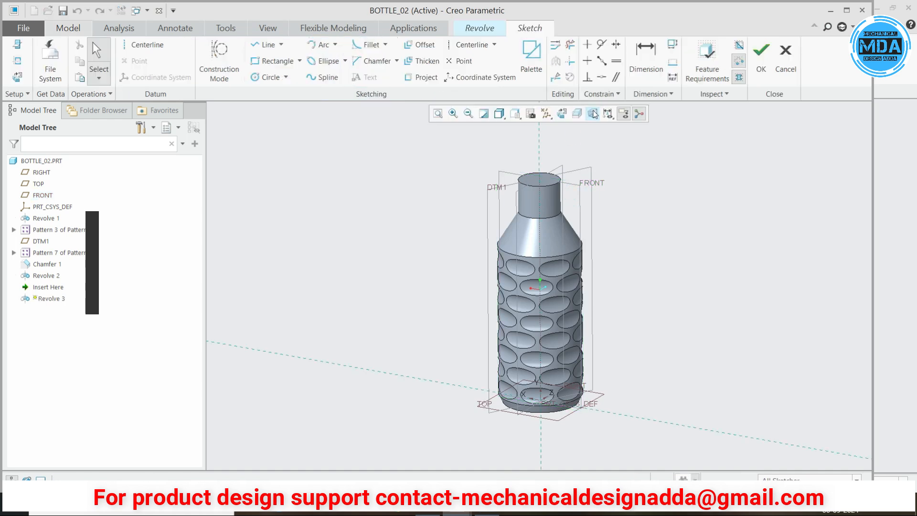
pyautogui.click(563, 114)
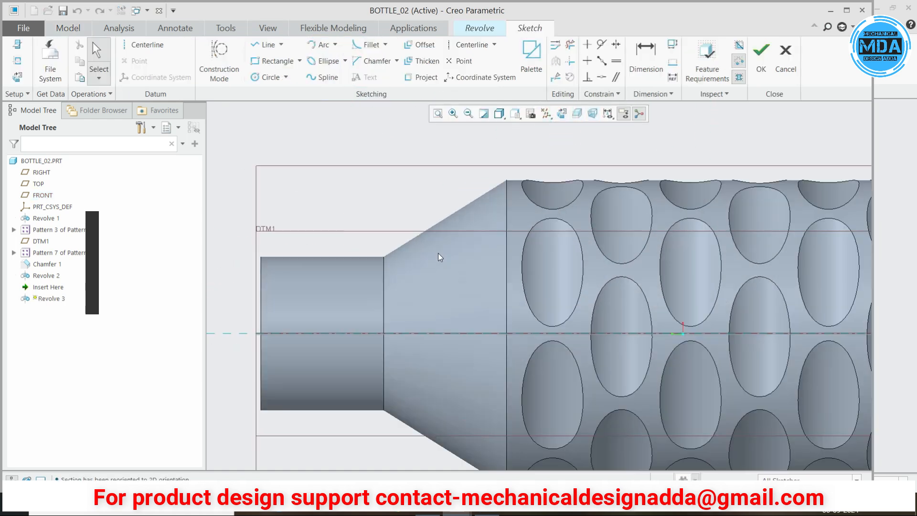
pyautogui.scroll(-3, 488, 224)
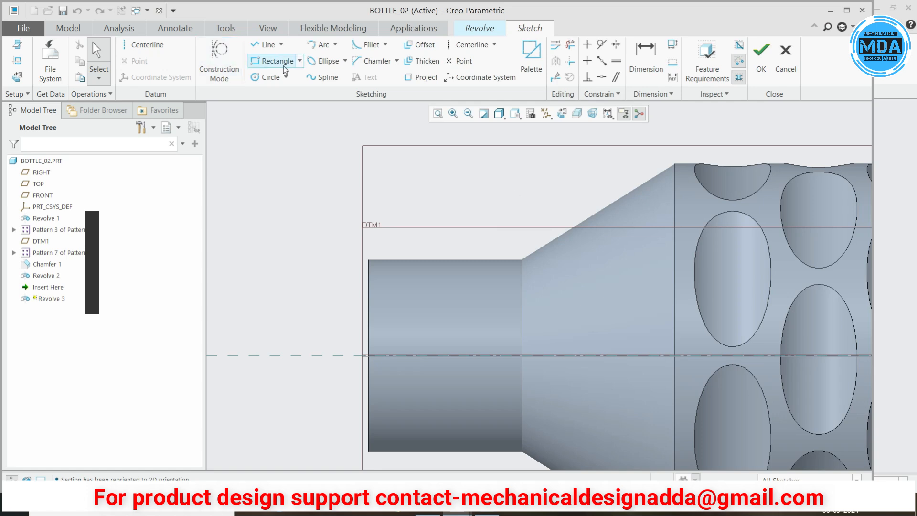
# - Add the upper sloped shoulder edge as a sketch reference
pyautogui.click(321, 45)
pyautogui.middleClick(465, 198)
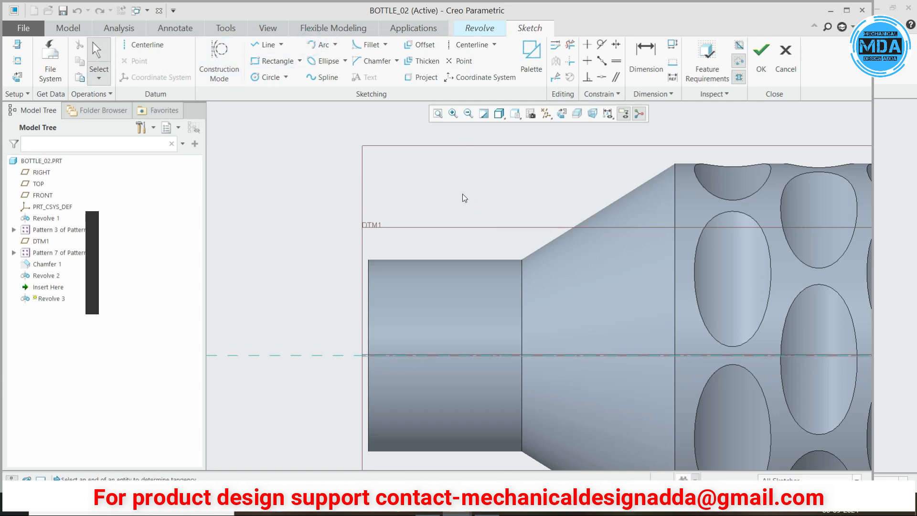
pyautogui.rightClick(476, 197)
pyautogui.click(497, 247)
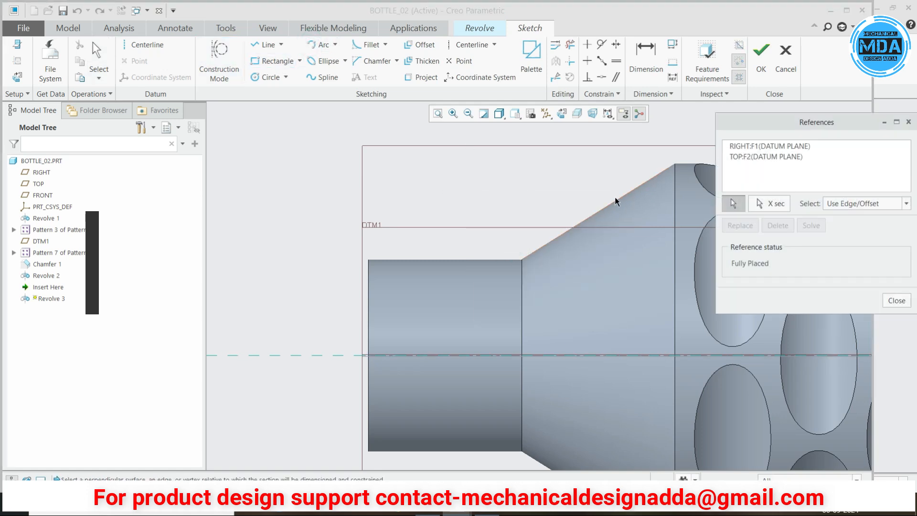
# - Sketch an arc of about 51 mm radius between two points on the sloped shoulder edge, curving into the body
pyautogui.click(311, 44)
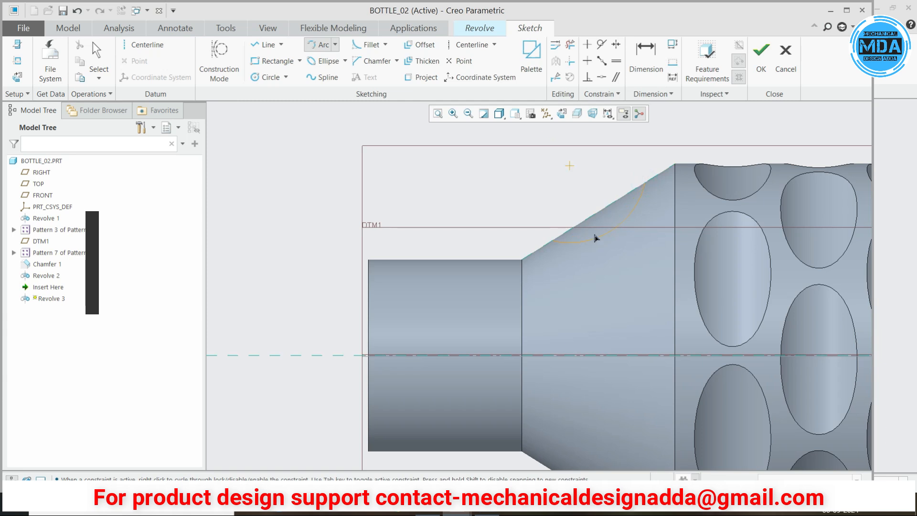
pyautogui.click(595, 233)
pyautogui.middleClick(608, 270)
# - Close the arc with a straight line along the shoulder edge between its two ends
pyautogui.click(263, 46)
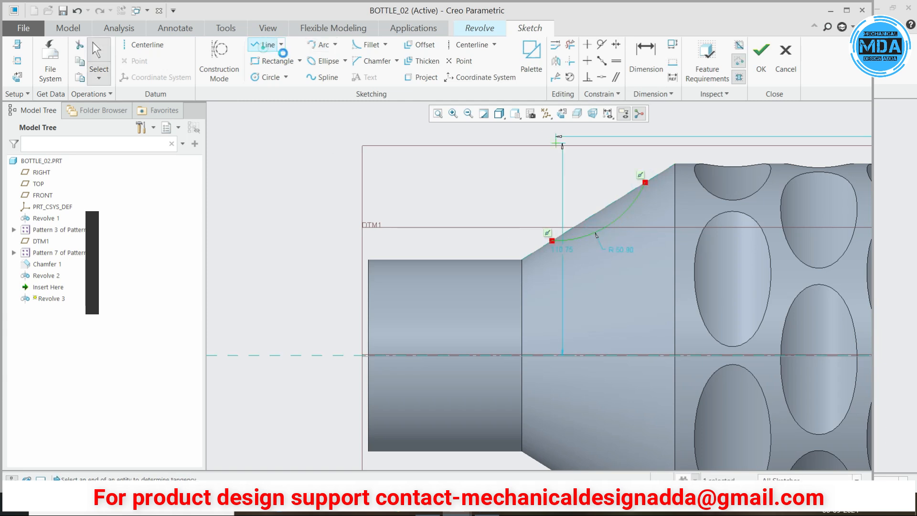
pyautogui.click(551, 239)
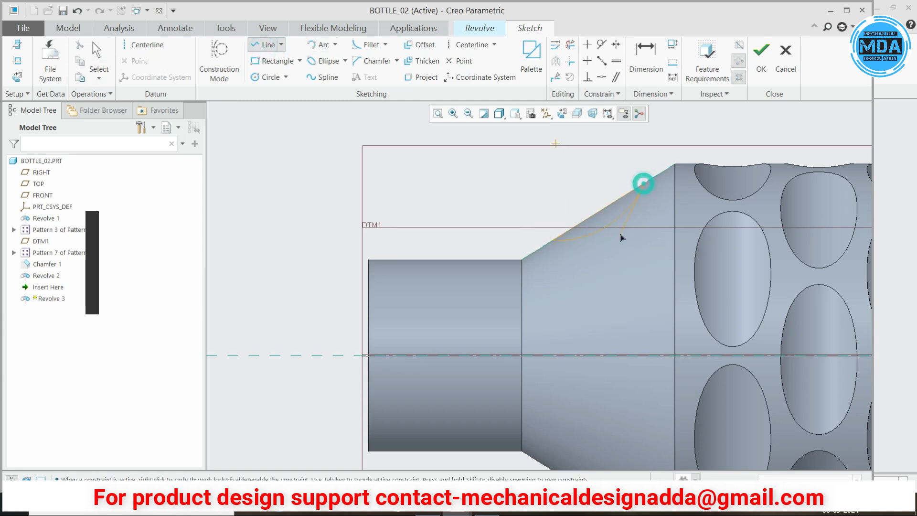
pyautogui.middleClick(621, 234)
pyautogui.middleClick(620, 235)
pyautogui.scroll(-1, 616, 218)
pyautogui.scroll(2, 567, 229)
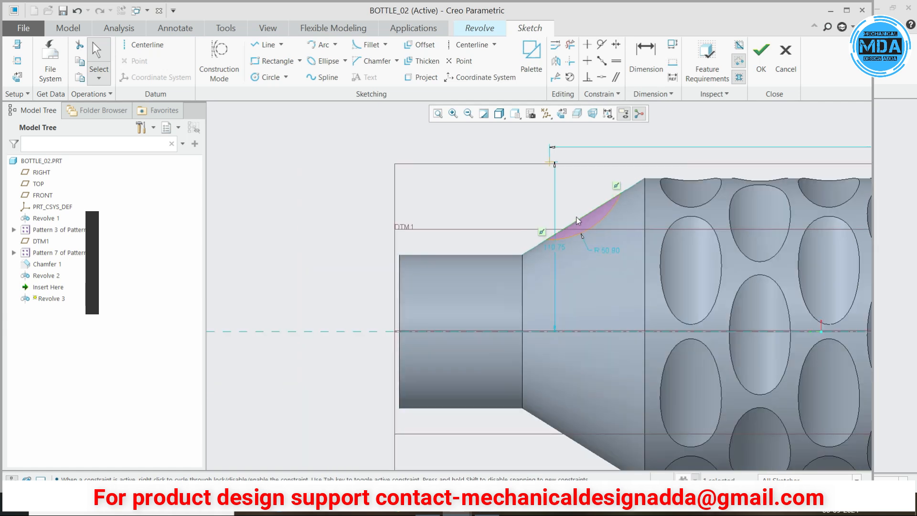
pyautogui.scroll(-2, 577, 220)
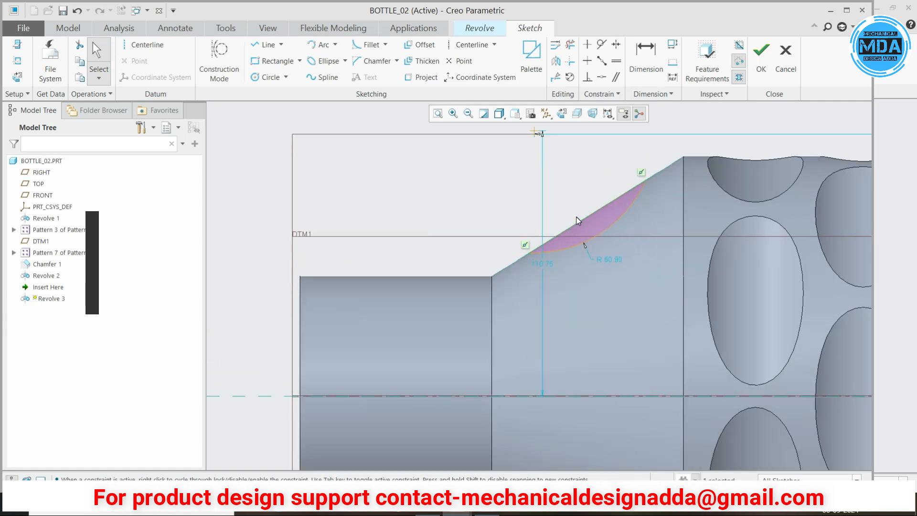
# - Place a datum centerline along the sloped shoulder edge as the axis of revolution
pyautogui.click(143, 45)
pyautogui.click(649, 183)
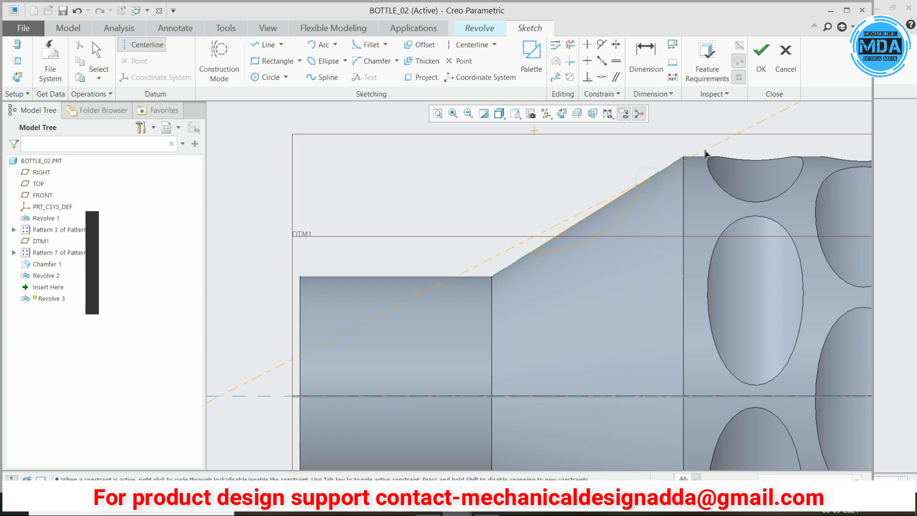
pyautogui.click(708, 139)
pyautogui.middleClick(716, 198)
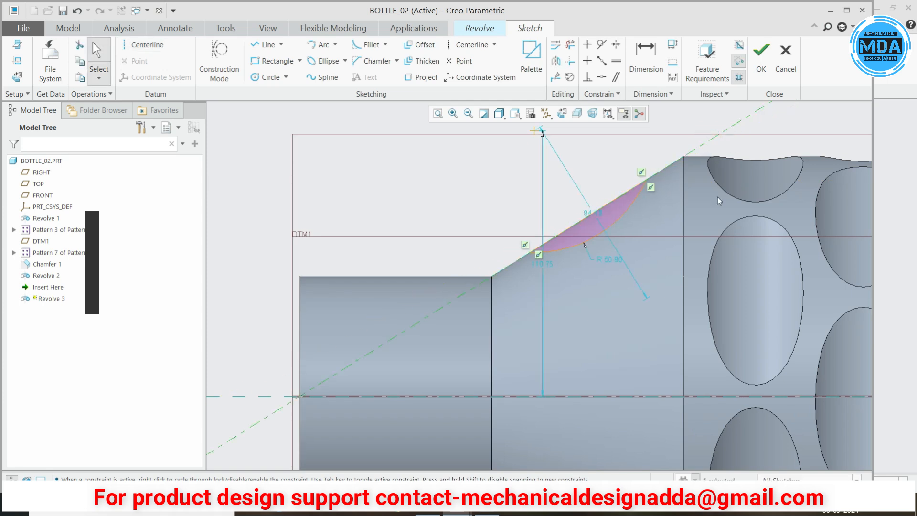
pyautogui.scroll(2, 535, 256)
# - Dimension the arc's depth below the shoulder line and set it to 8 mm
pyautogui.click(634, 67)
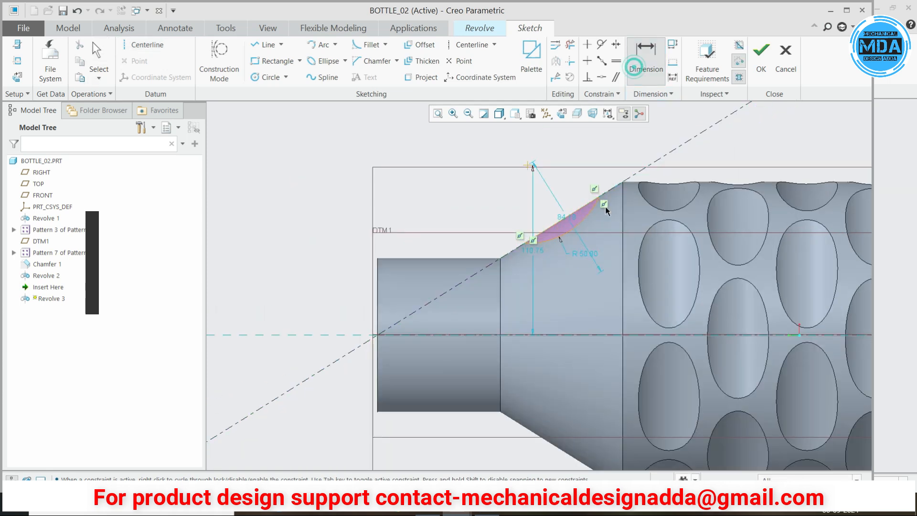
pyautogui.scroll(-2, 588, 214)
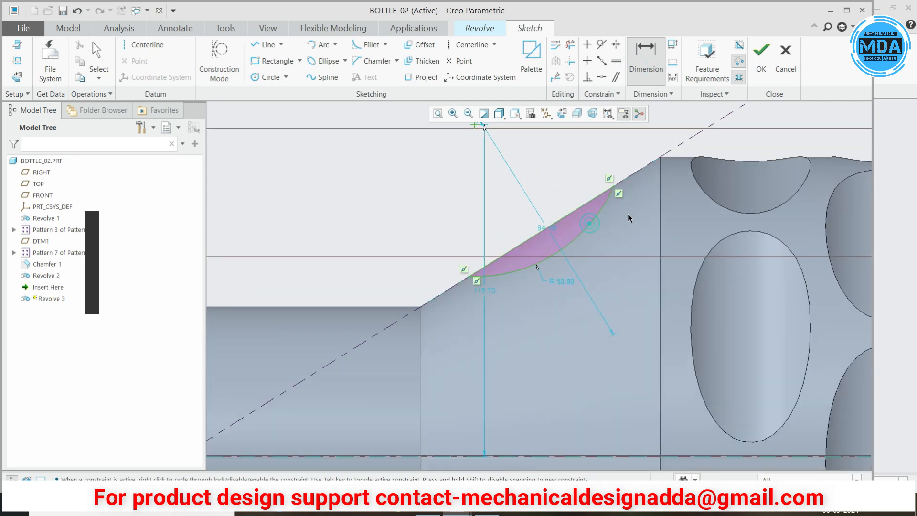
pyautogui.middleClick(640, 204)
pyautogui.write('8')
pyautogui.press('Return')
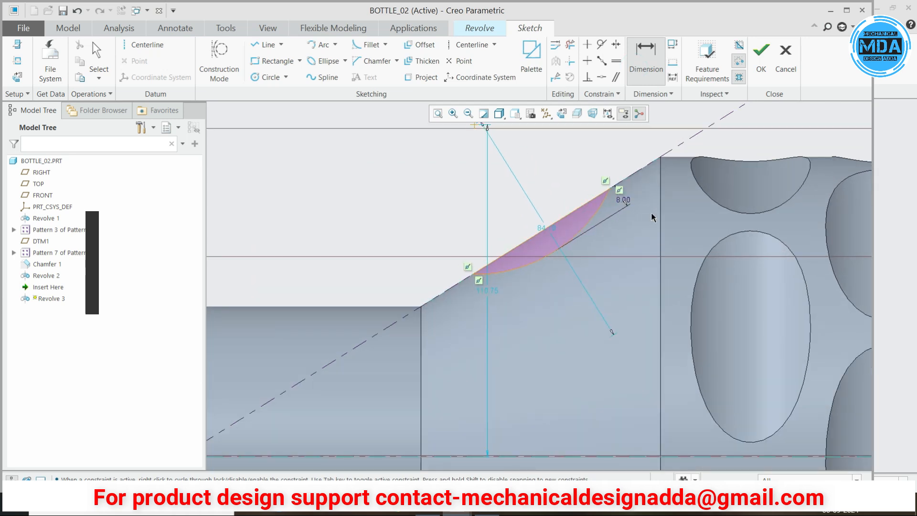
# - Reposition the 8 mm depth dimension away from the arc on the bottle's shoulder
pyautogui.middleClick(653, 218)
pyautogui.moveTo(623, 200); pyautogui.dragTo(642, 235)
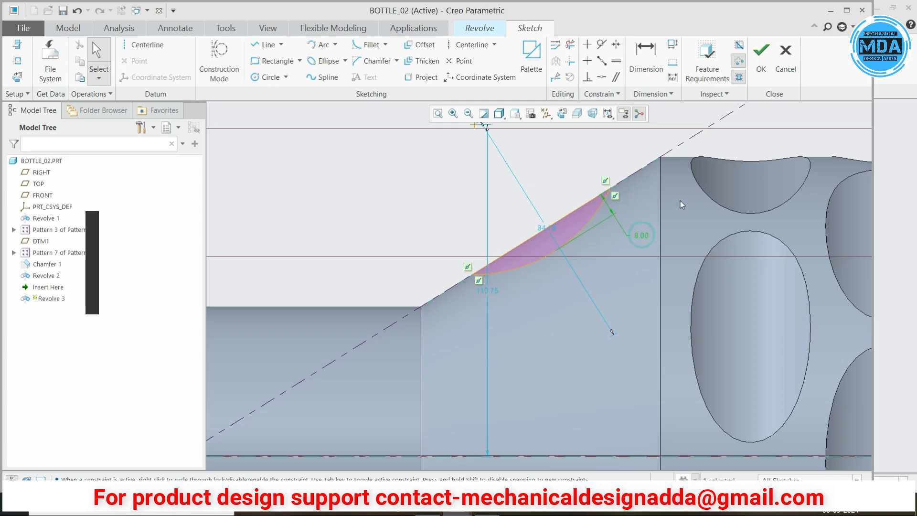
pyautogui.click(684, 178)
# - Dimension the distance from the neck's end face to the nearer arc endpoint and set it to 96 mm
pyautogui.scroll(4, 644, 242)
pyautogui.scroll(-3, 601, 247)
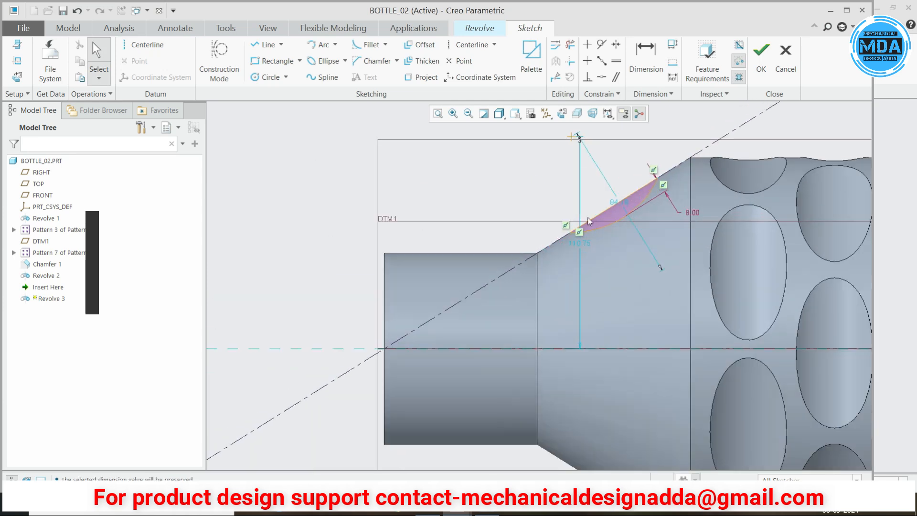
pyautogui.scroll(-1, 601, 253)
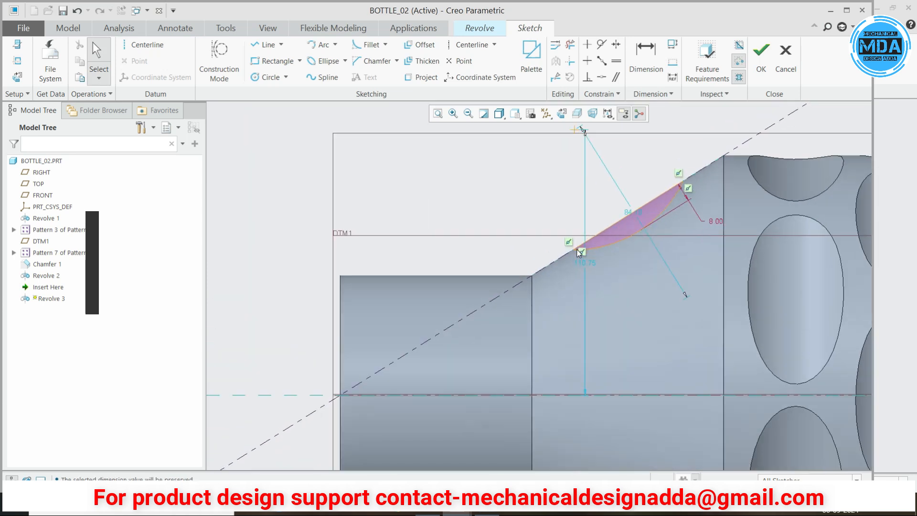
pyautogui.click(646, 53)
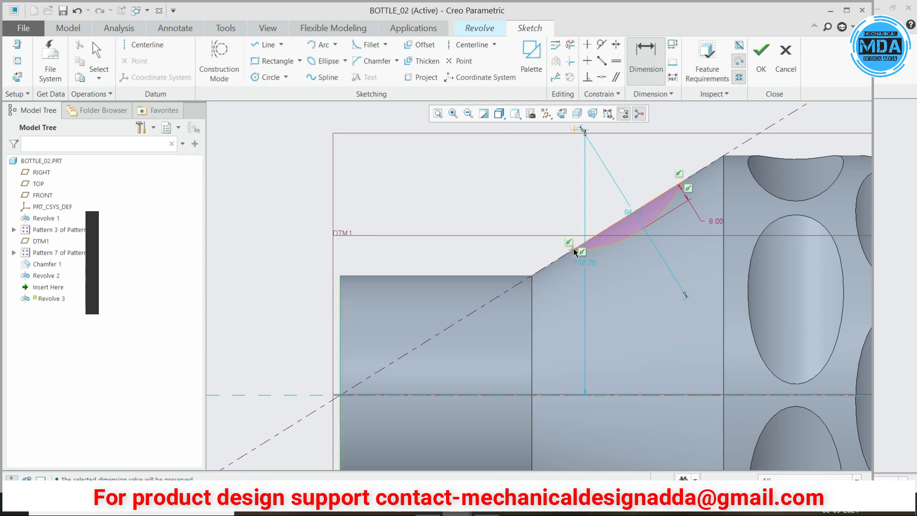
pyautogui.middleClick(470, 191)
pyautogui.write('96')
pyautogui.press('Return')
pyautogui.middleClick(513, 255)
pyautogui.scroll(2, 542, 214)
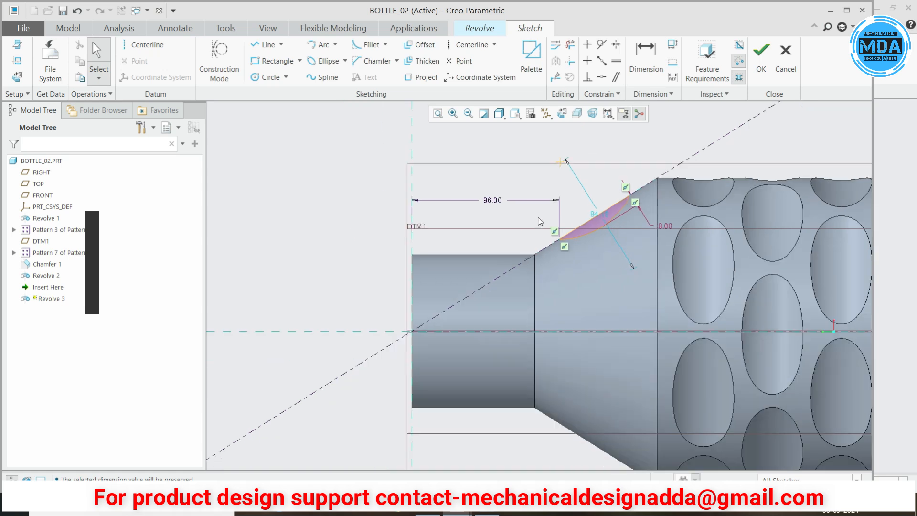
pyautogui.scroll(-2, 514, 203)
pyautogui.click(485, 192)
pyautogui.click(514, 139)
# - Dimension the straight closing line along the shoulder and set its length to 50 mm
pyautogui.click(641, 60)
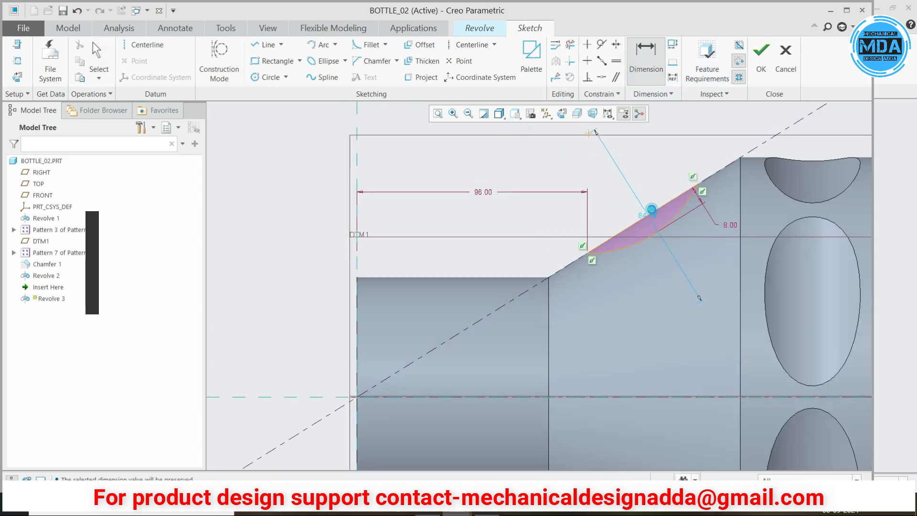
pyautogui.middleClick(621, 200)
pyautogui.click(641, 64)
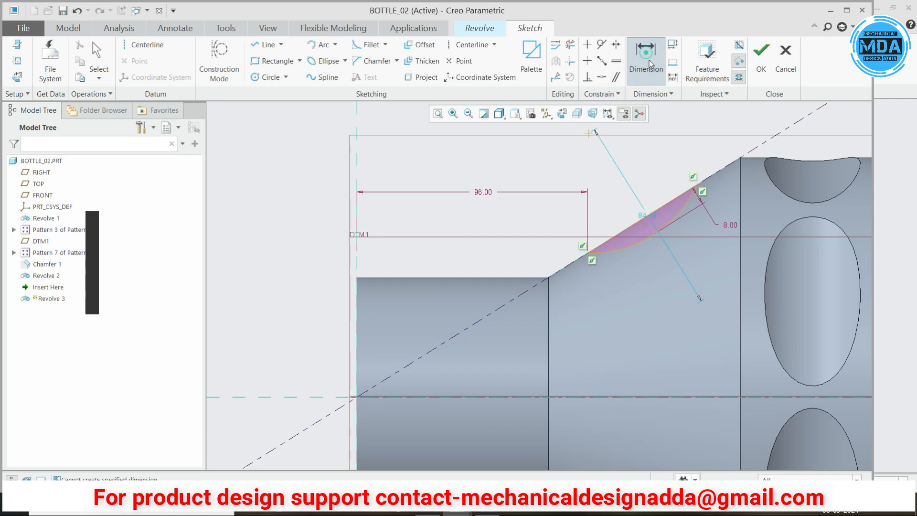
pyautogui.middleClick(627, 191)
pyautogui.write('50')
pyautogui.press('Return')
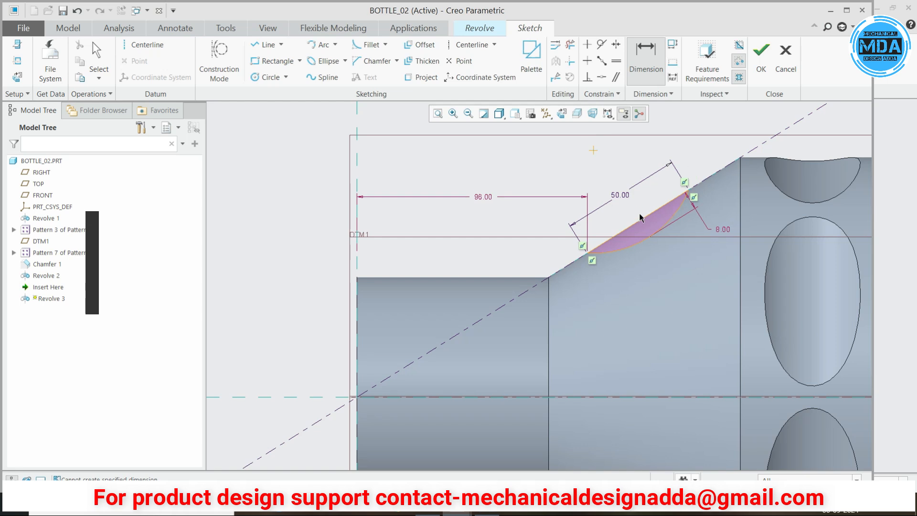
pyautogui.middleClick(621, 196)
pyautogui.click(643, 145)
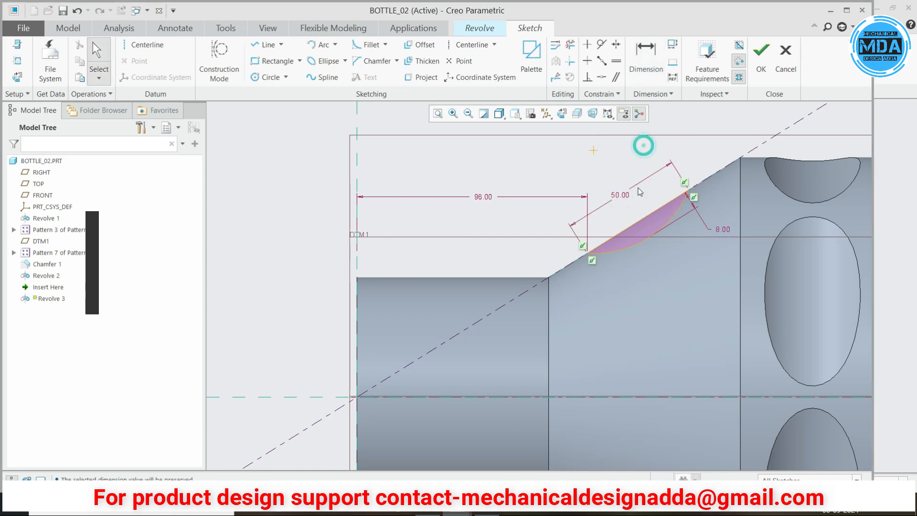
pyautogui.scroll(3, 639, 193)
# - Try a 360° material-removing revolve of the arc section about the shoulder centerline, and discard the feature
pyautogui.click(762, 54)
pyautogui.scroll(-5, 478, 232)
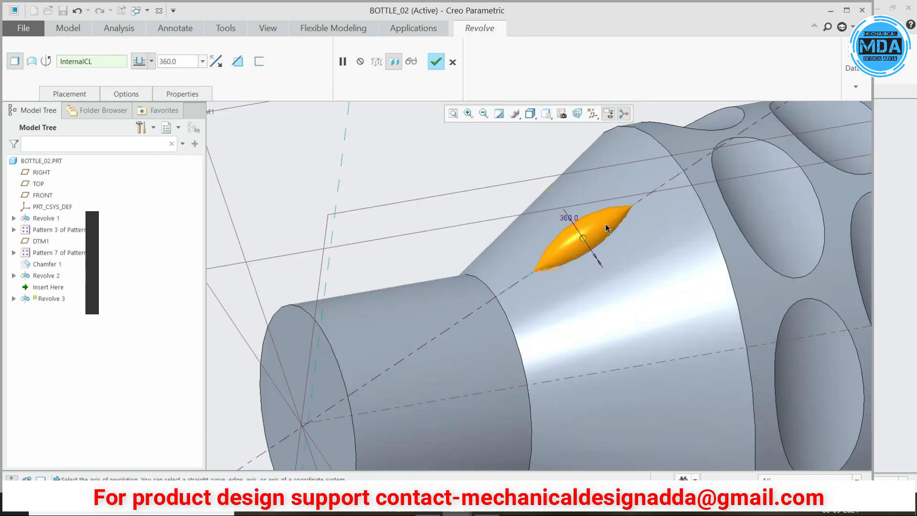
pyautogui.click(237, 61)
pyautogui.scroll(3, 537, 239)
pyautogui.scroll(-5, 543, 255)
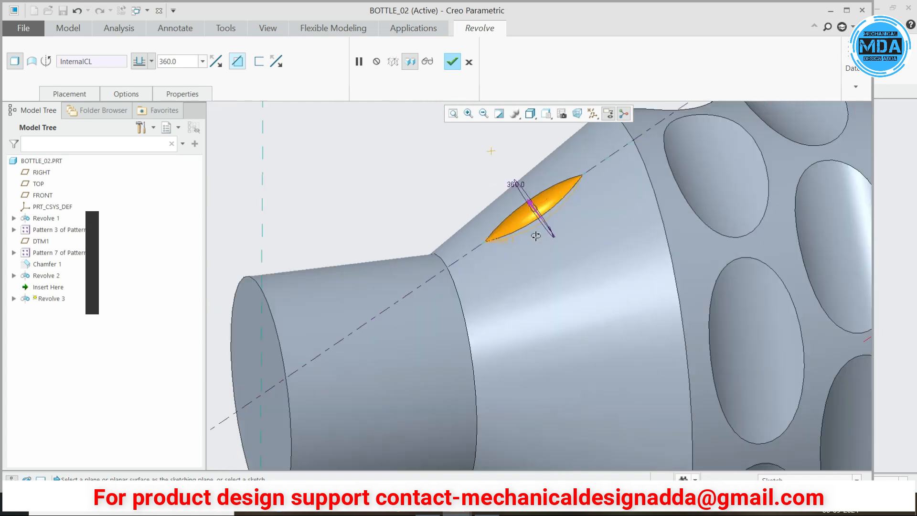
pyautogui.scroll(3, 543, 255)
pyautogui.moveTo(514, 268); pyautogui.dragTo(586, 234, button='middle')
pyautogui.scroll(-6, 597, 205)
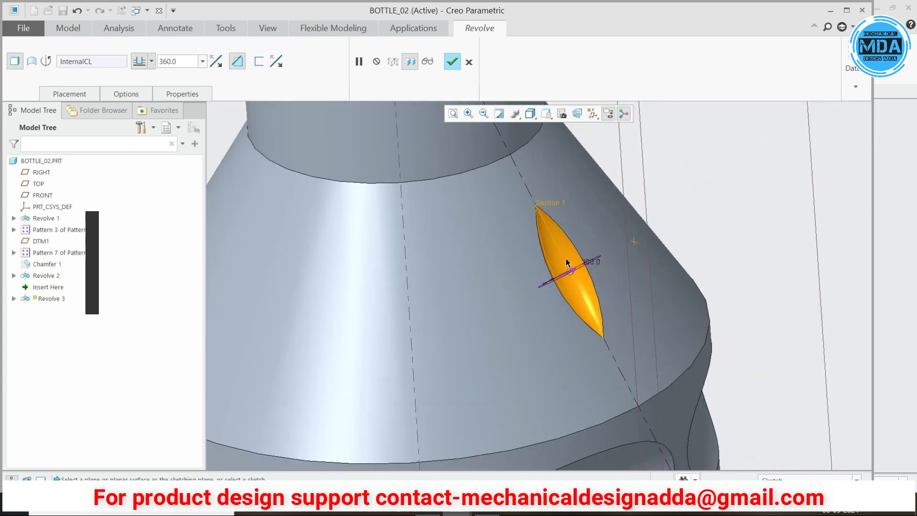
pyautogui.click(472, 65)
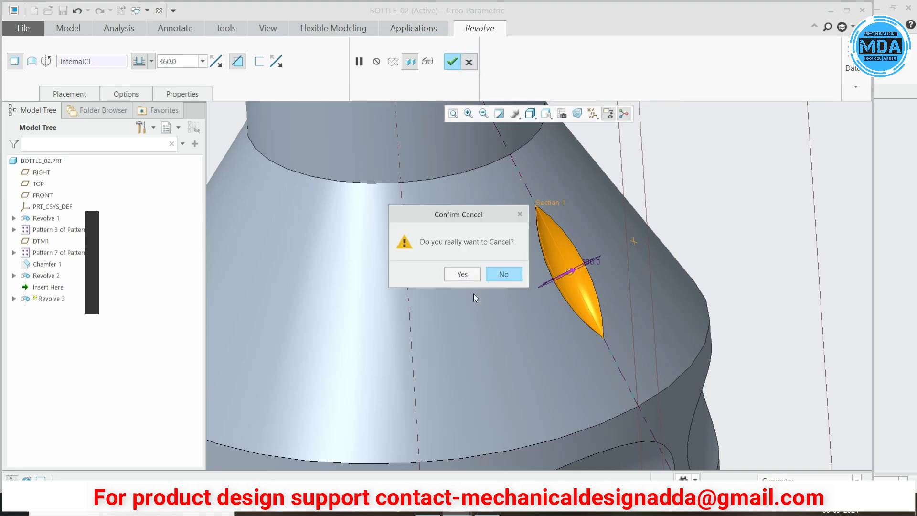
pyautogui.click(468, 275)
# - In a new Extrude sketch on the FRONT plane, draw an inward-curving arc between two points about 58 mm apart on the sloped shoulder edge
pyautogui.scroll(6, 553, 260)
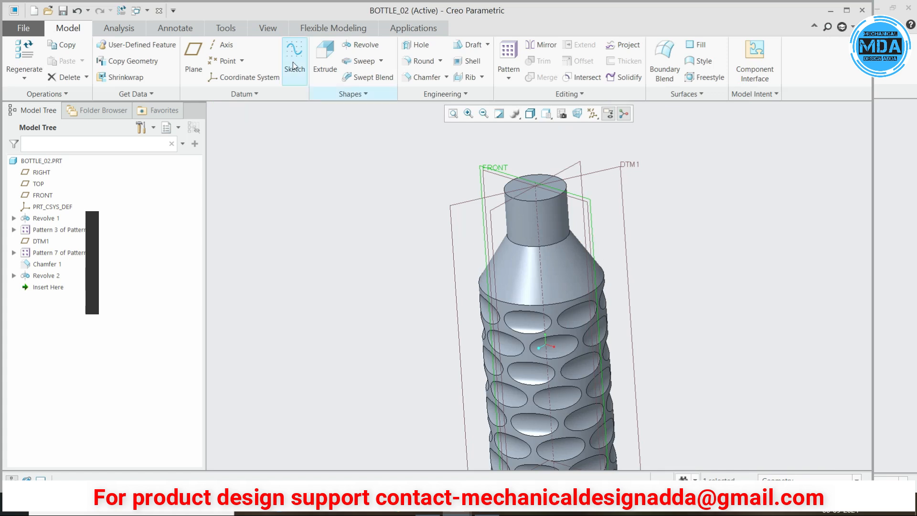
pyautogui.click(324, 55)
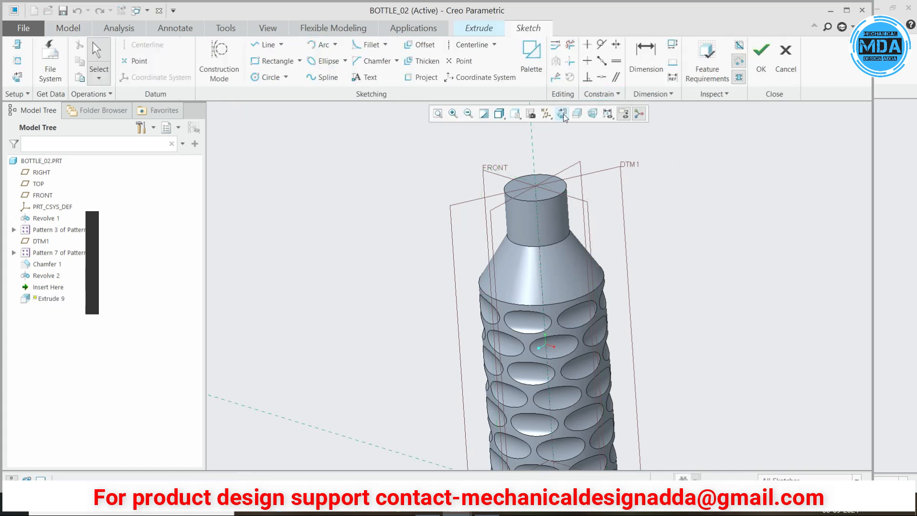
pyautogui.click(563, 114)
pyautogui.scroll(-5, 573, 203)
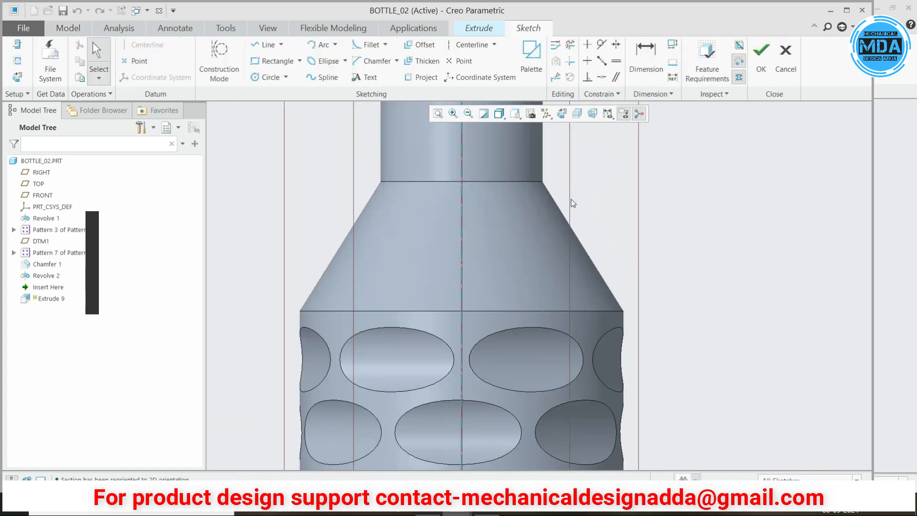
pyautogui.click(320, 44)
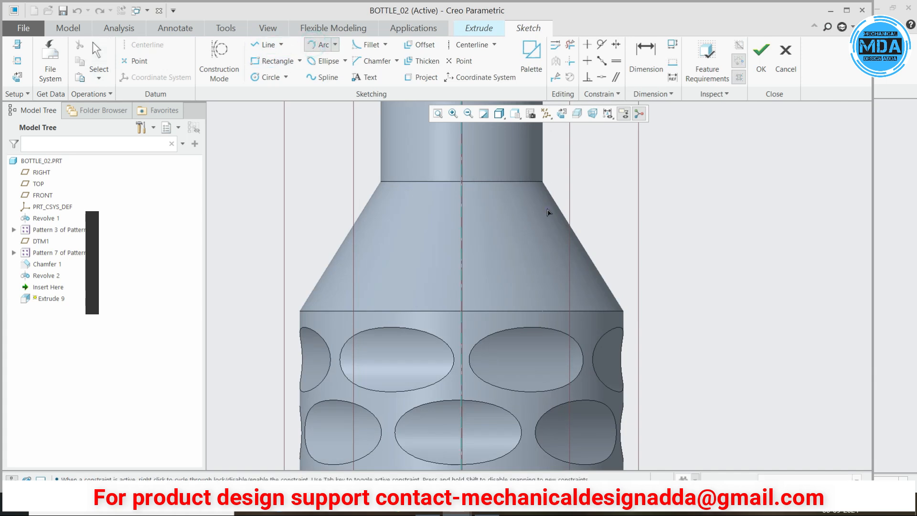
pyautogui.scroll(-3, 559, 208)
pyautogui.click(568, 206)
pyautogui.click(667, 360)
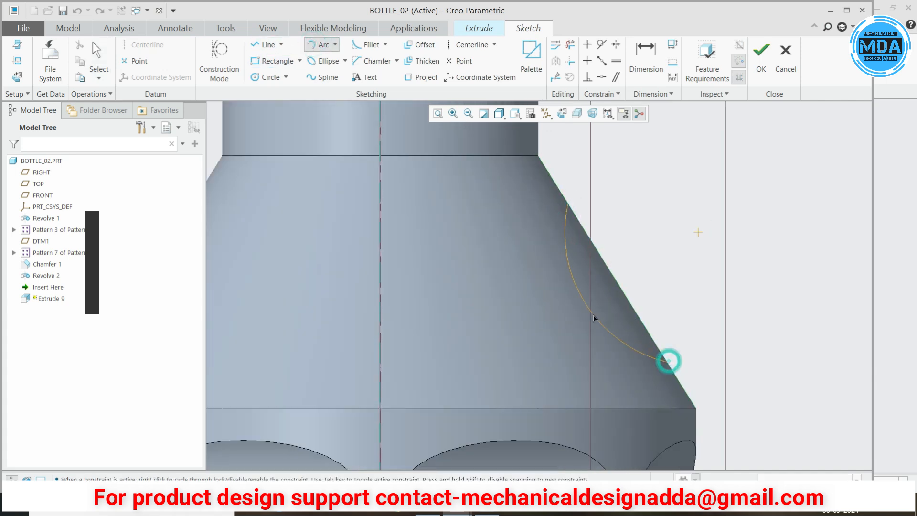
pyautogui.click(600, 316)
pyautogui.middleClick(497, 262)
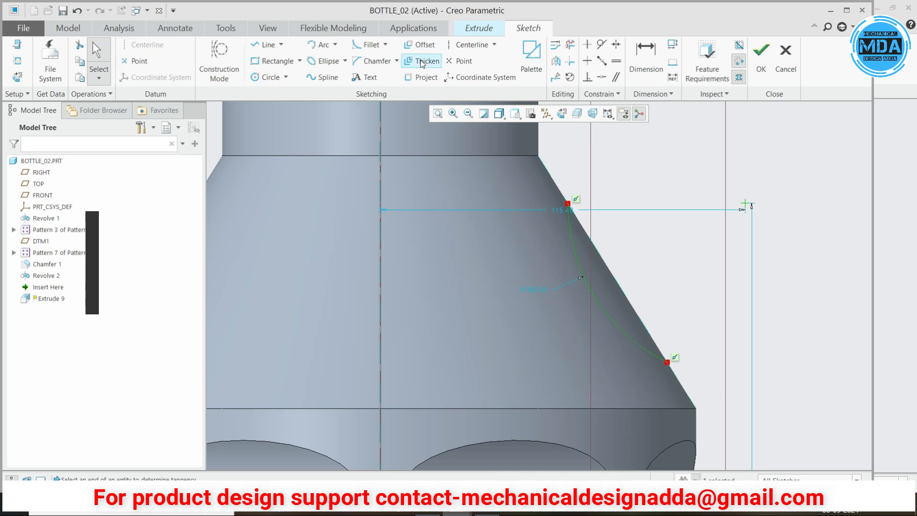
pyautogui.click(265, 44)
pyautogui.click(567, 206)
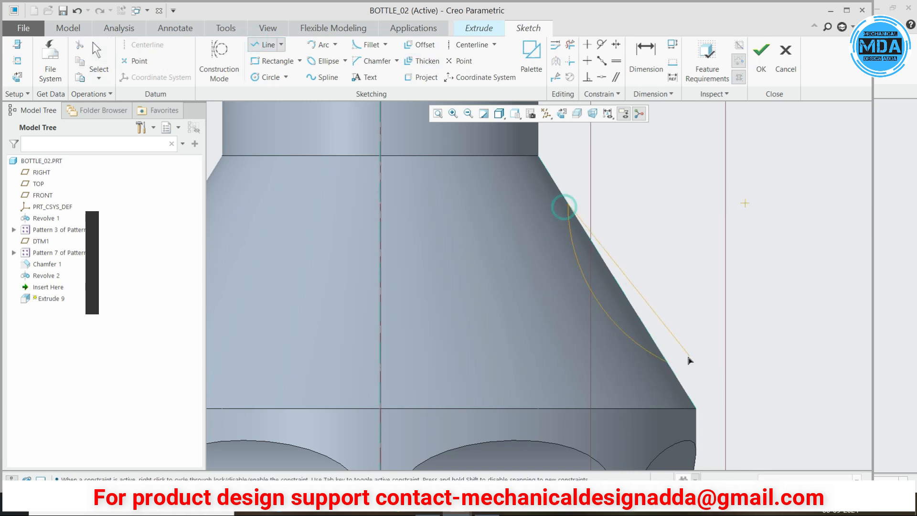
pyautogui.middleClick(648, 253)
# - Close the arc with a straight line along the shoulder edge between its two endpoints
pyautogui.scroll(2, 554, 215)
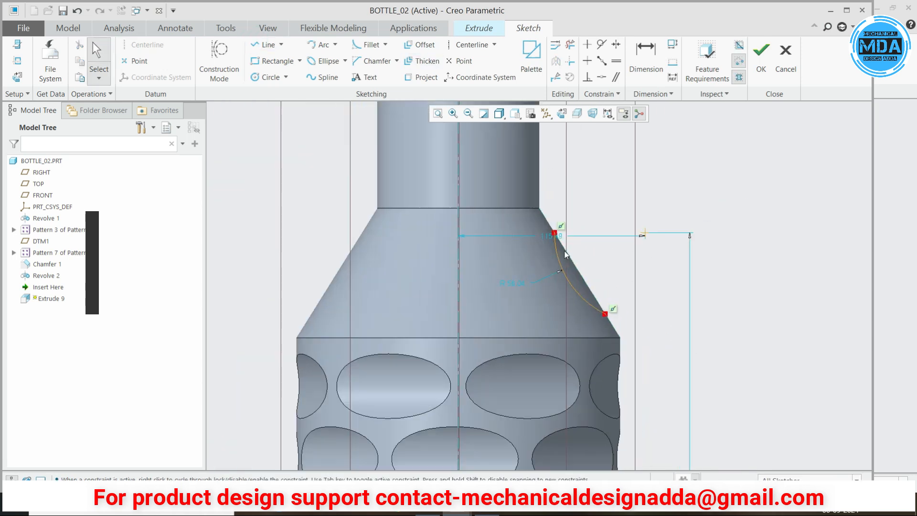
pyautogui.click(265, 44)
pyautogui.click(549, 229)
pyautogui.click(617, 329)
pyautogui.middleClick(620, 323)
pyautogui.keyDown('shift'); pyautogui.moveTo(561, 198); pyautogui.dragTo(549, 241, button='middle'); pyautogui.keyUp('shift')
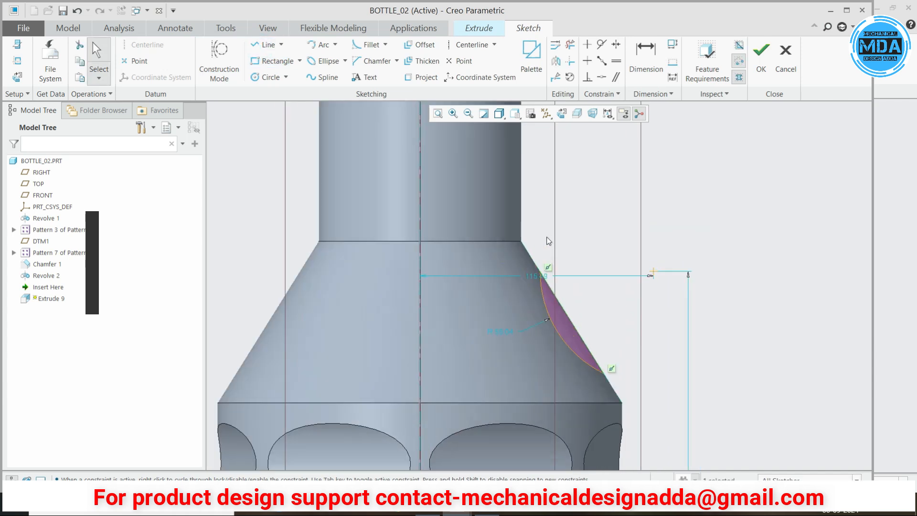
# - Dimension the vertical distance from the neck's top edge to the arc's upper endpoint and set it to 96 mm
pyautogui.click(653, 50)
pyautogui.scroll(2, 548, 232)
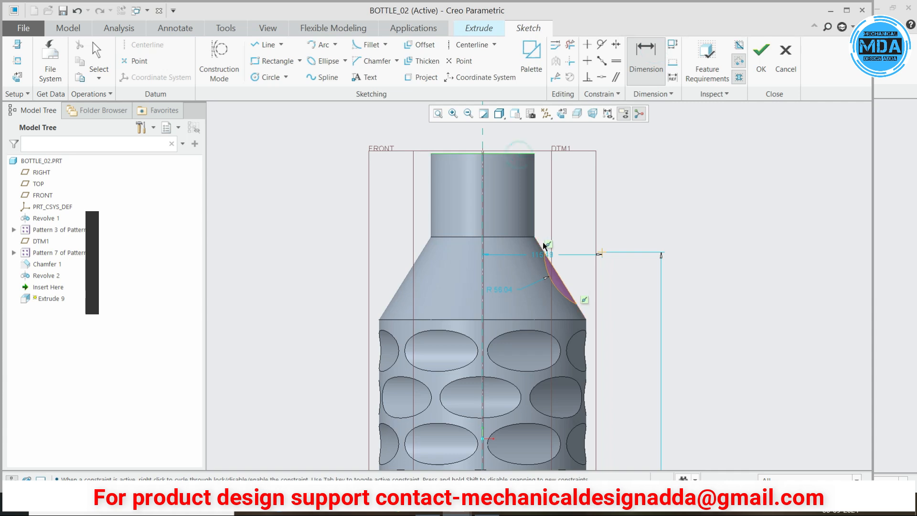
pyautogui.middleClick(579, 191)
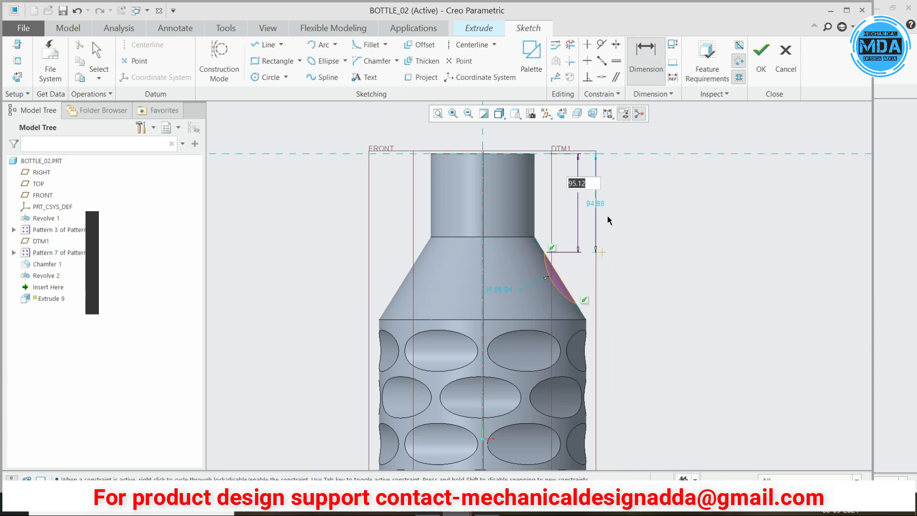
pyautogui.press('Return')
pyautogui.middleClick(578, 200)
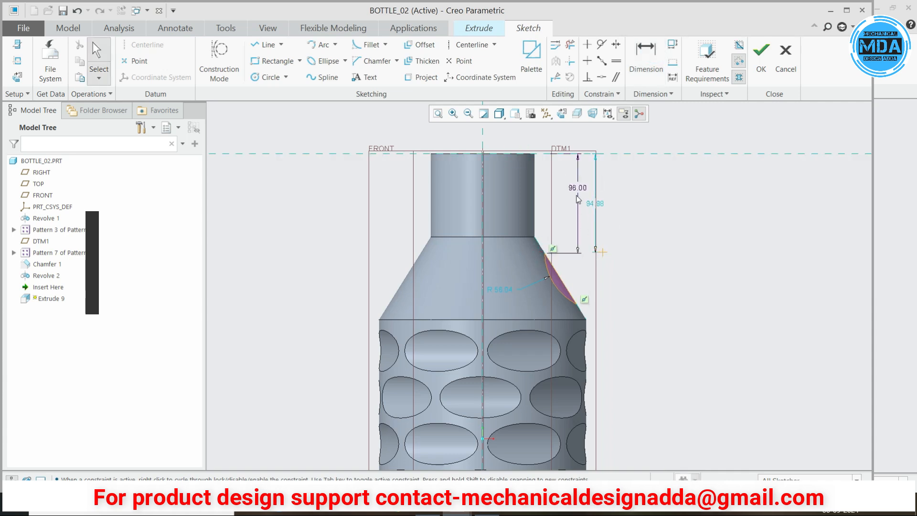
pyautogui.scroll(-2, 576, 283)
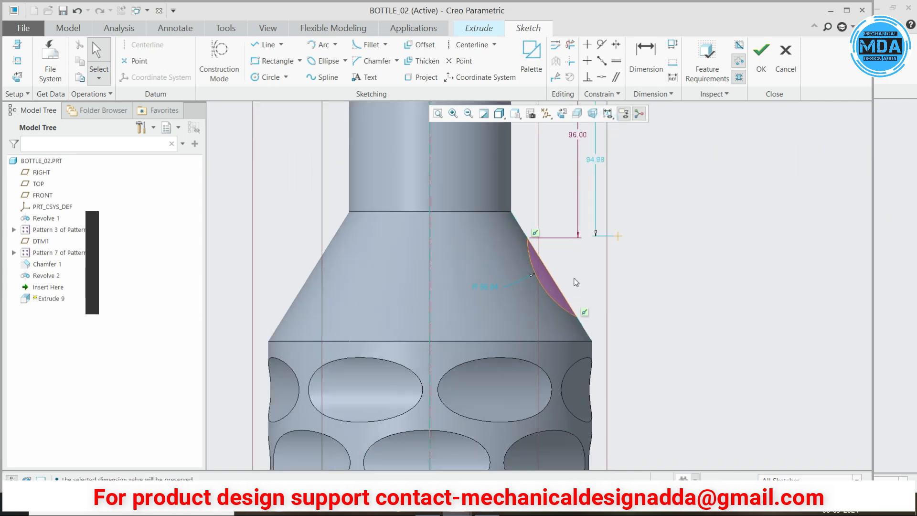
# - Dimension the closing line along the shoulder and set its length to 60 mm
pyautogui.click(644, 67)
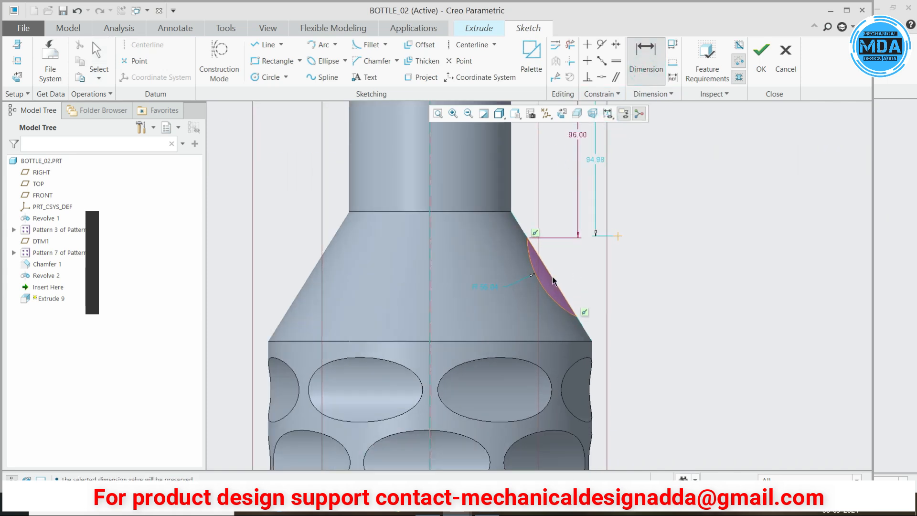
pyautogui.middleClick(576, 270)
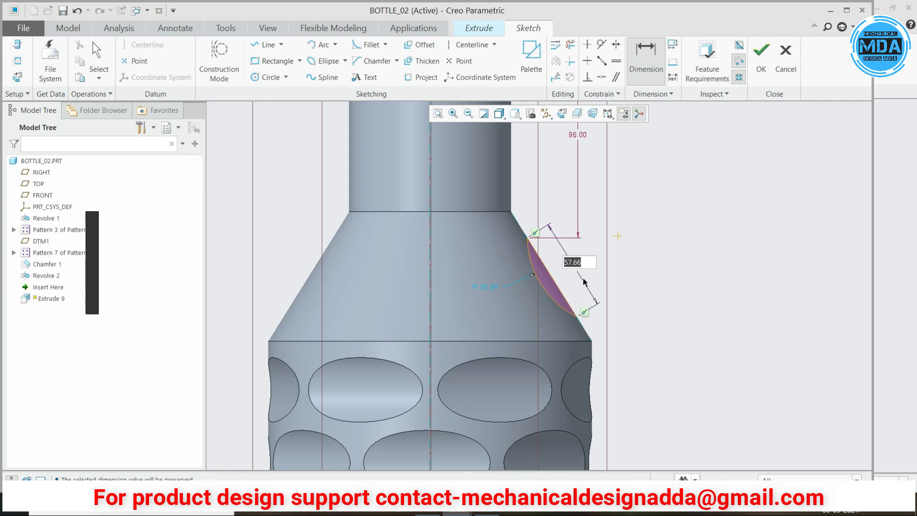
pyautogui.press('Return')
pyautogui.middleClick(568, 298)
pyautogui.doubleClick(567, 264)
pyautogui.write('60')
pyautogui.press('Return')
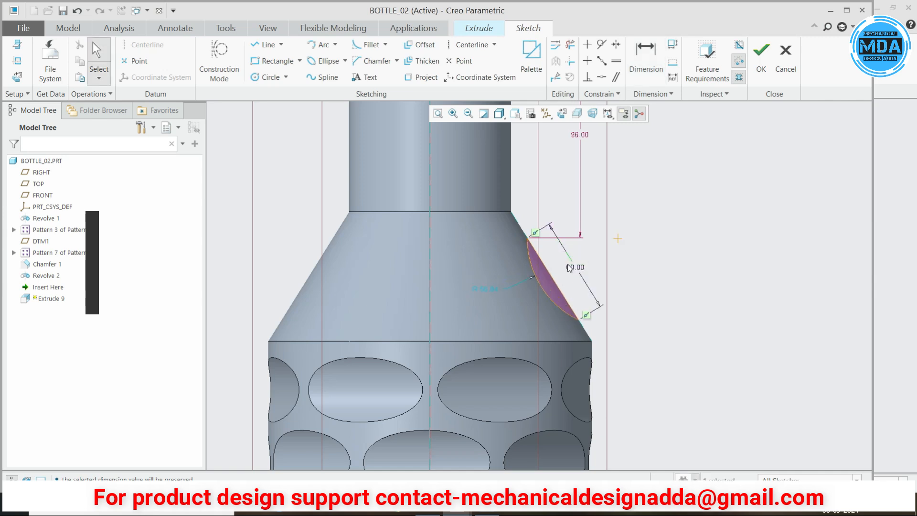
# - Set the vertical distance from the neck's top edge to the arc's upper endpoint to 95 mm
pyautogui.scroll(-3, 532, 247)
pyautogui.scroll(2, 525, 248)
pyautogui.doubleClick(557, 205)
pyautogui.write('95')
pyautogui.press('Return')
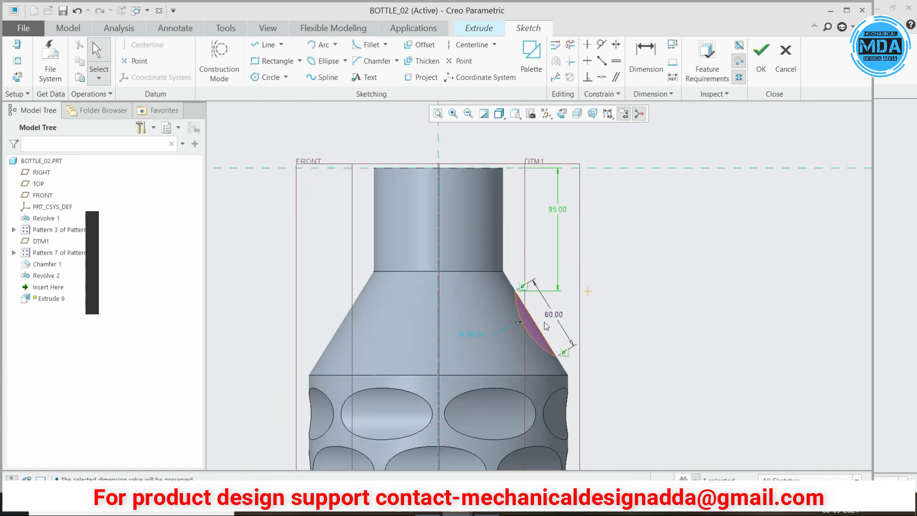
# - Dimension the arc's depth from the shoulder line as 8 mm, placed clear of the profile, and complete the sketch
pyautogui.click(645, 72)
pyautogui.scroll(-3, 548, 312)
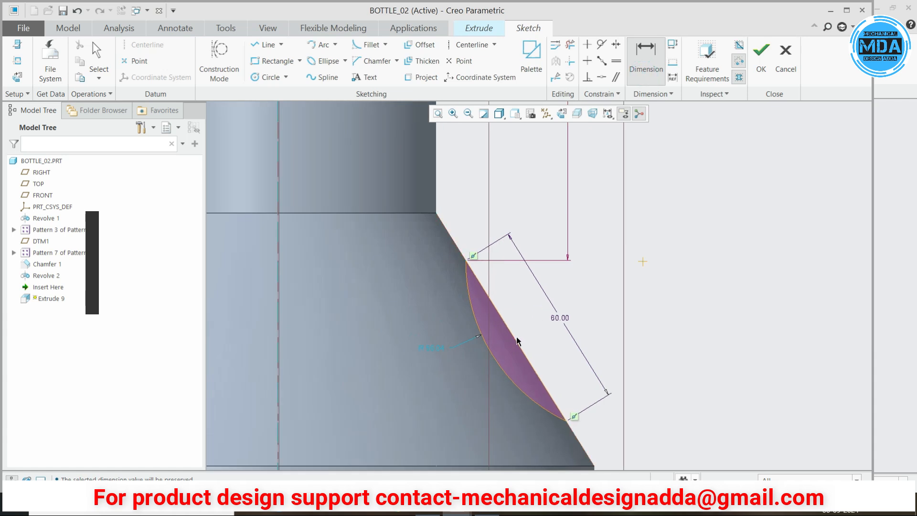
pyautogui.middleClick(500, 364)
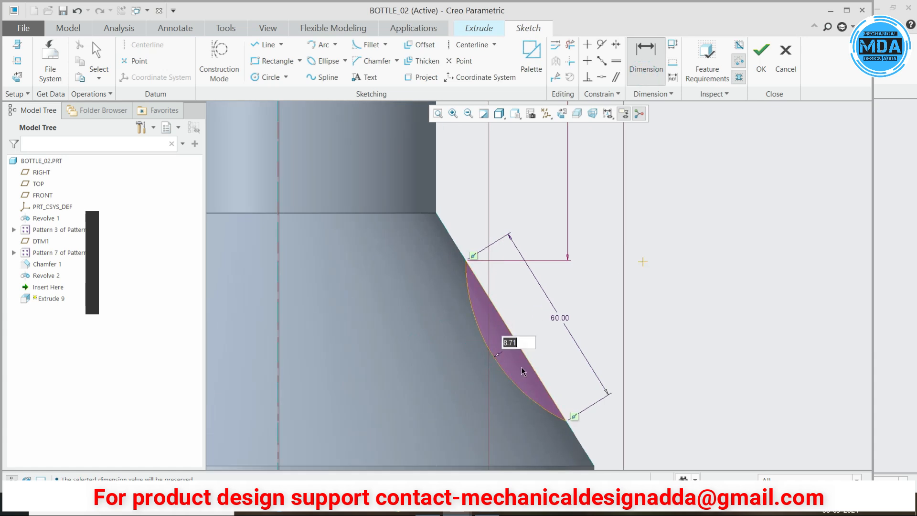
pyautogui.write('8')
pyautogui.press('Return')
pyautogui.middleClick(527, 367)
pyautogui.moveTo(511, 347); pyautogui.dragTo(429, 370)
pyautogui.click(463, 314)
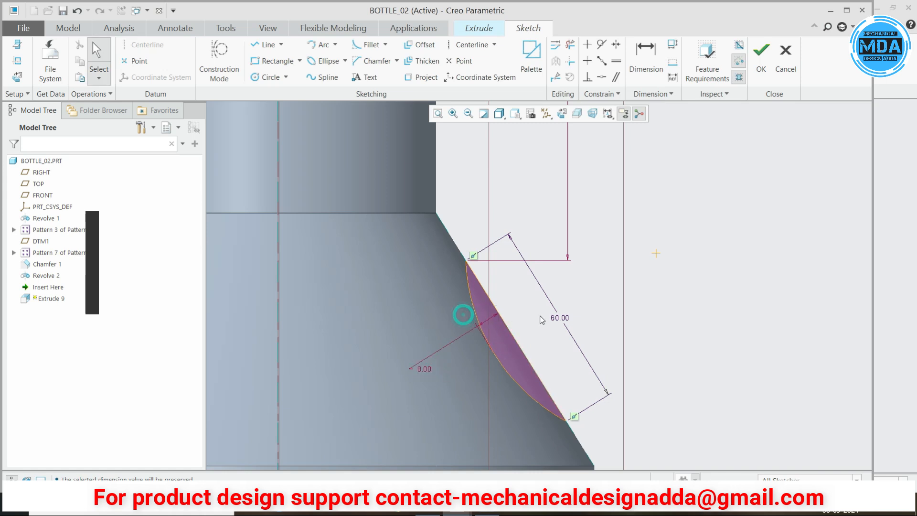
pyautogui.scroll(3, 543, 320)
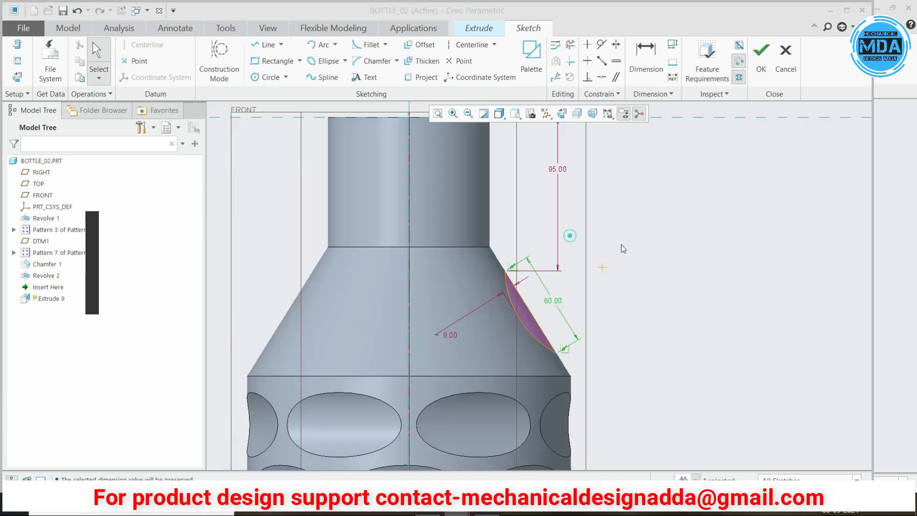
pyautogui.click(761, 68)
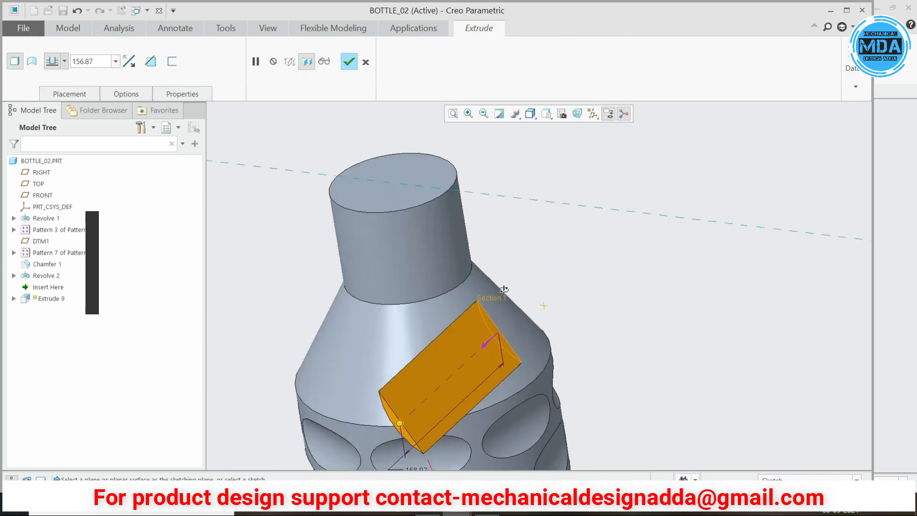
# - Turn the extrusion into a cut running in both directions from the sketch plane to form the shoulder recess, and complete it
pyautogui.click(150, 60)
pyautogui.click(126, 94)
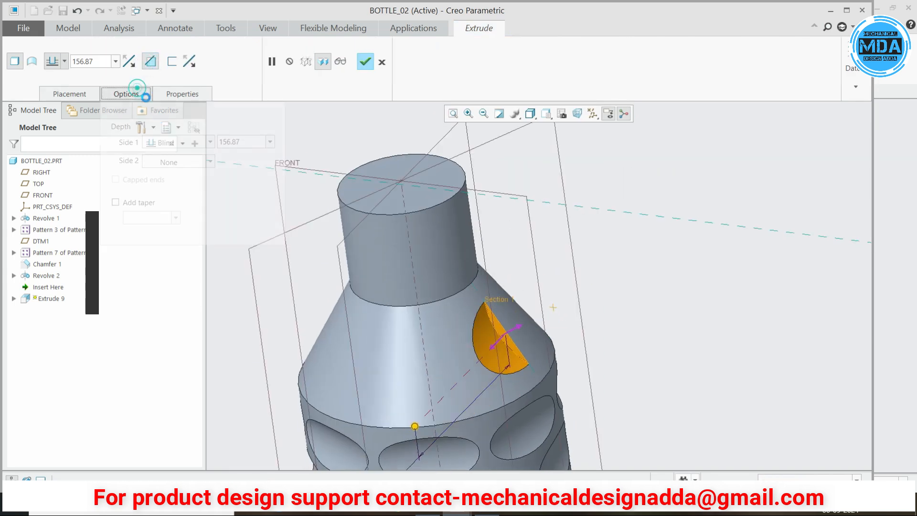
pyautogui.click(172, 142)
pyautogui.click(175, 194)
pyautogui.click(181, 161)
pyautogui.click(181, 200)
pyautogui.middleClick(517, 213)
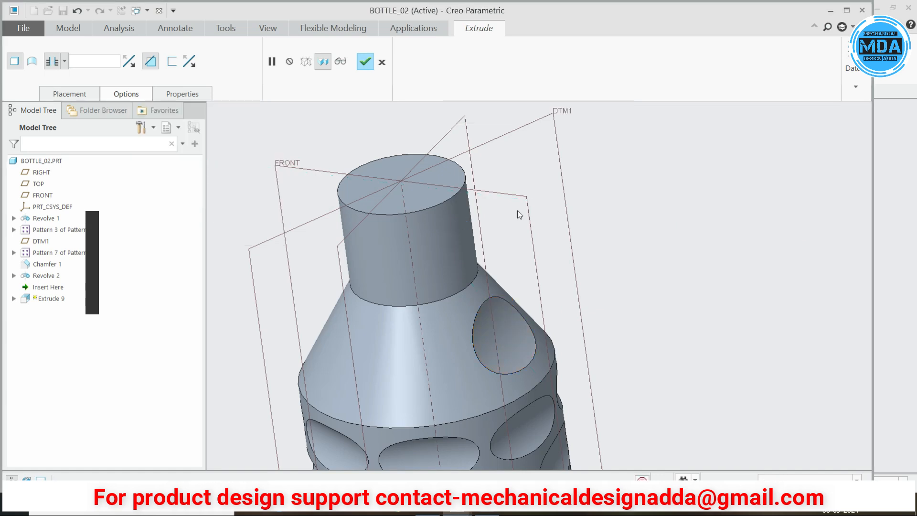
pyautogui.scroll(4, 558, 228)
pyautogui.moveTo(515, 294); pyautogui.dragTo(523, 256, button='middle')
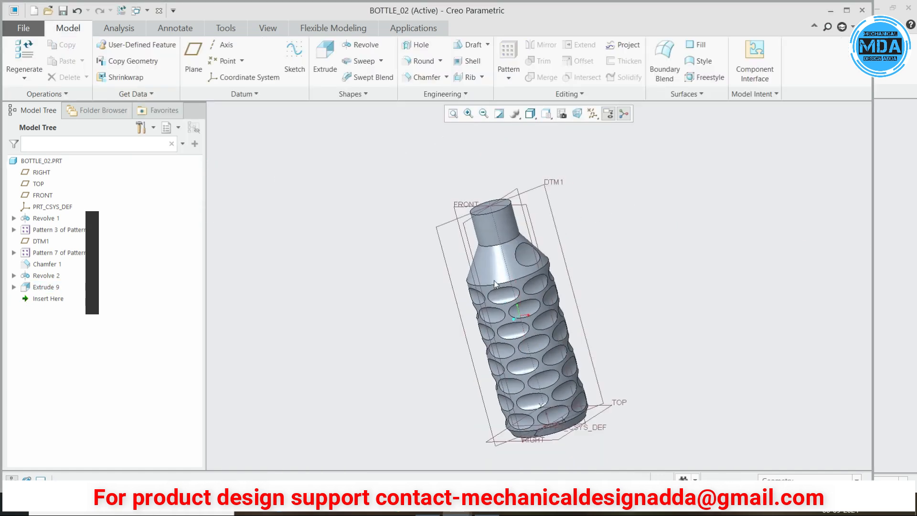
pyautogui.scroll(-3, 522, 256)
# - Pattern the shoulder recess around the bottle's central axis with 7 equally spaced instances over 360°
pyautogui.click(46, 287)
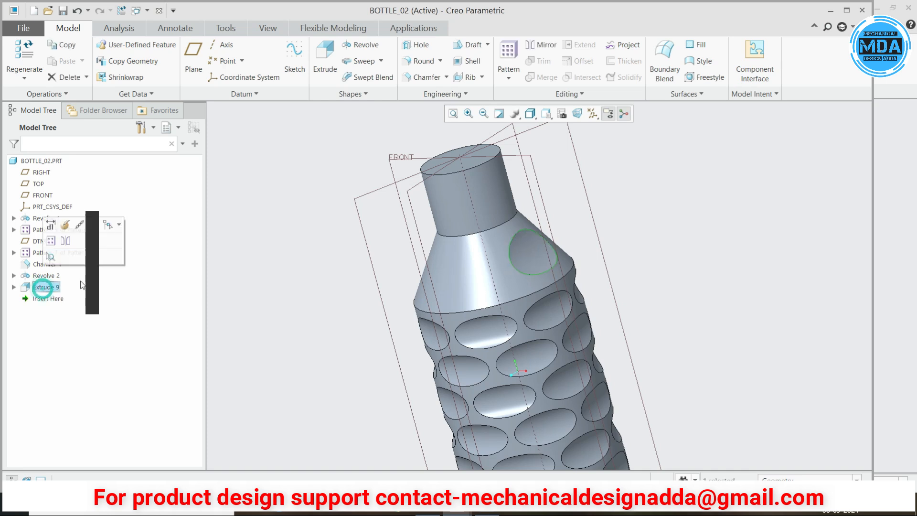
pyautogui.click(508, 53)
pyautogui.click(33, 62)
pyautogui.click(35, 98)
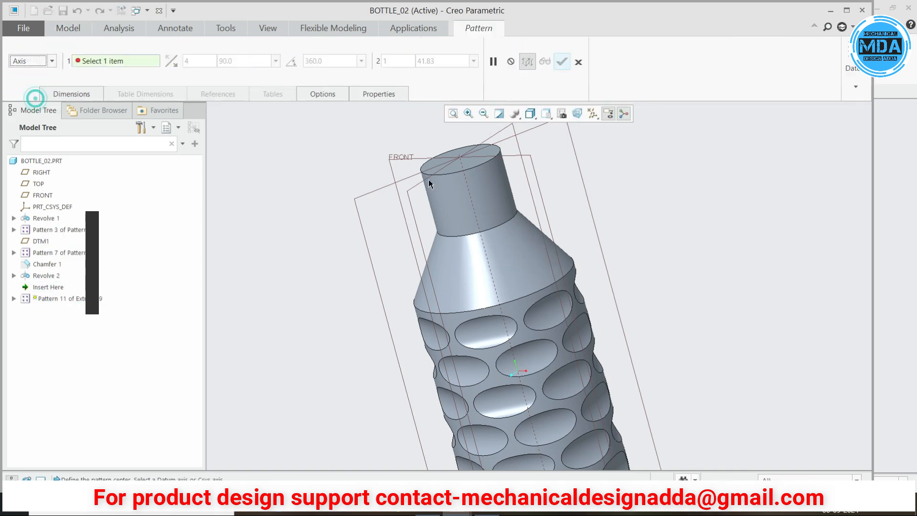
pyautogui.click(470, 199)
pyautogui.doubleClick(209, 61)
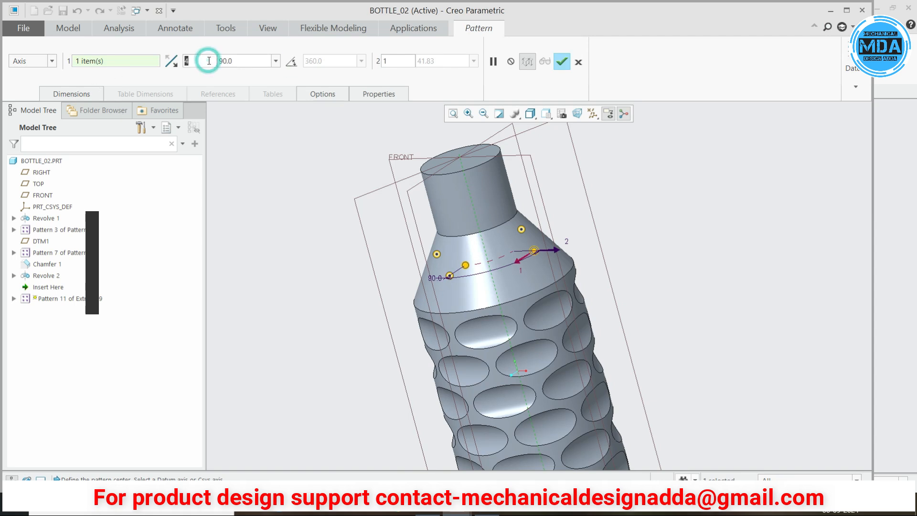
pyautogui.write('7')
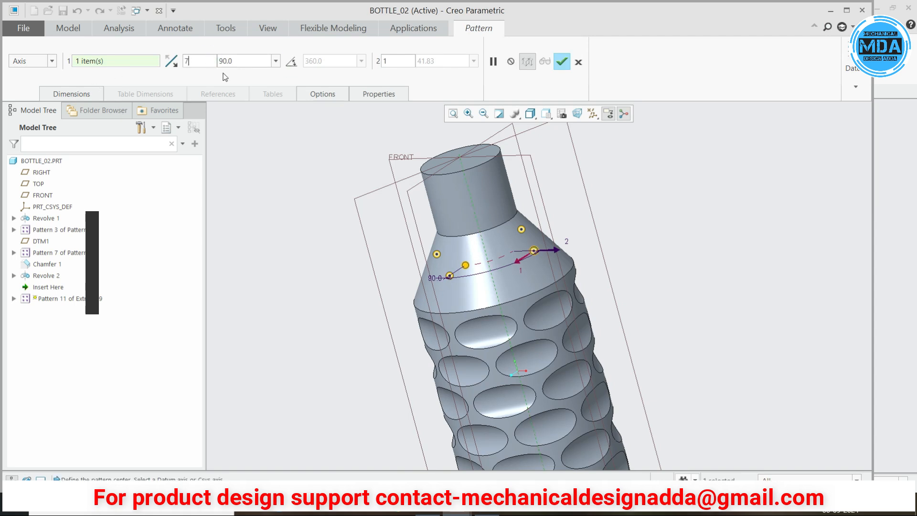
pyautogui.click(291, 61)
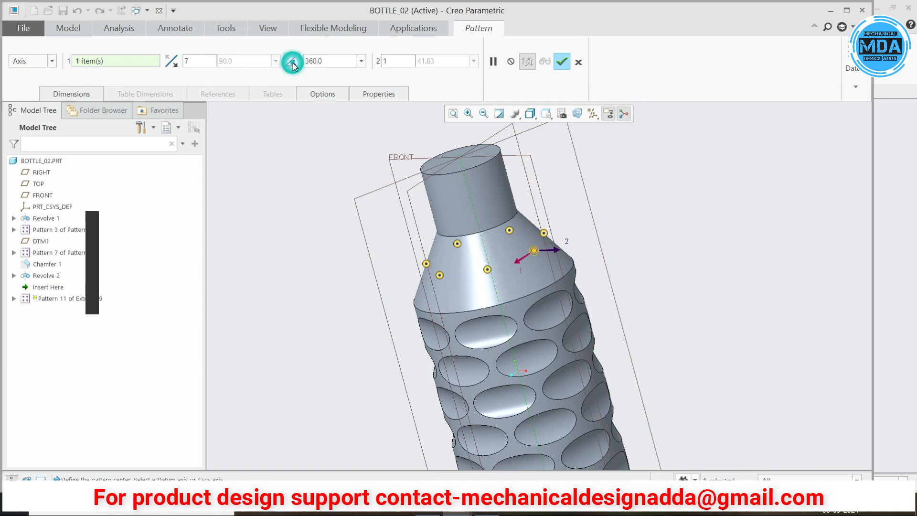
pyautogui.click(562, 61)
pyautogui.moveTo(529, 215); pyautogui.dragTo(517, 371, button='middle')
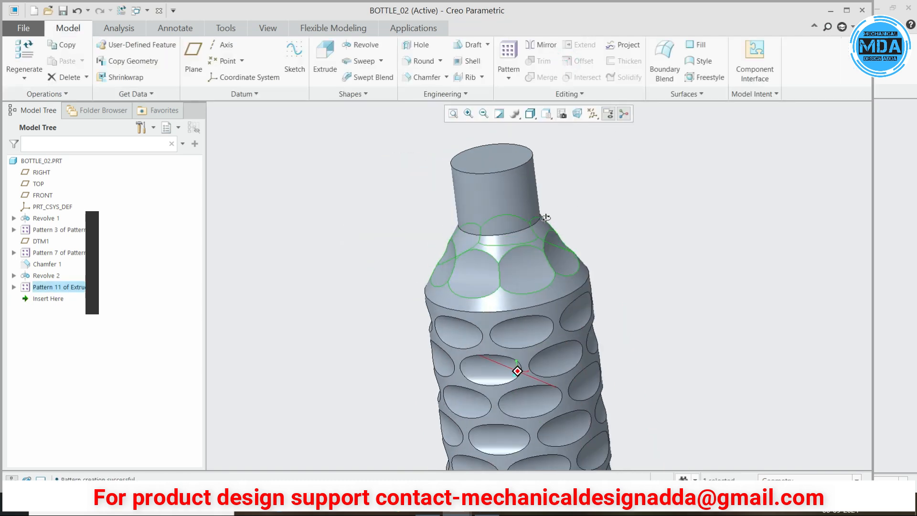
# - Edit the shoulder recess pattern to have 4 instances over 360°
pyautogui.click(58, 287)
pyautogui.click(109, 224)
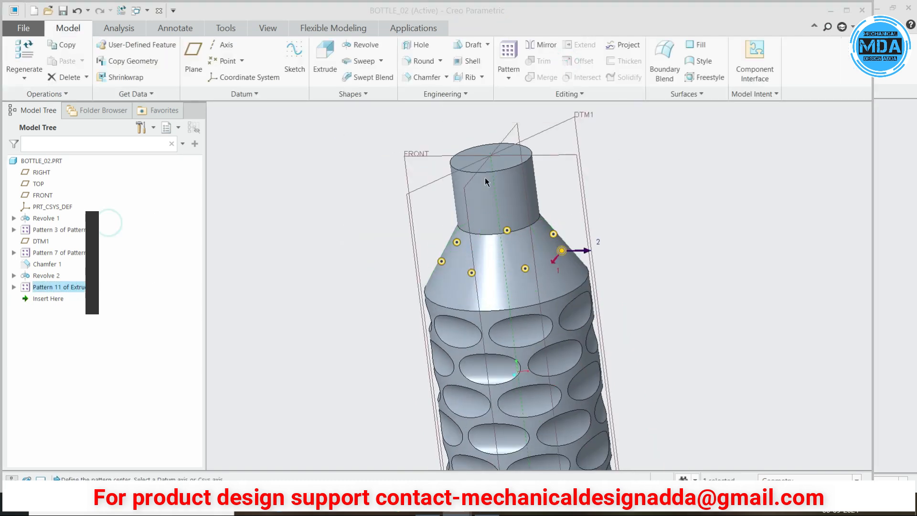
pyautogui.doubleClick(218, 62)
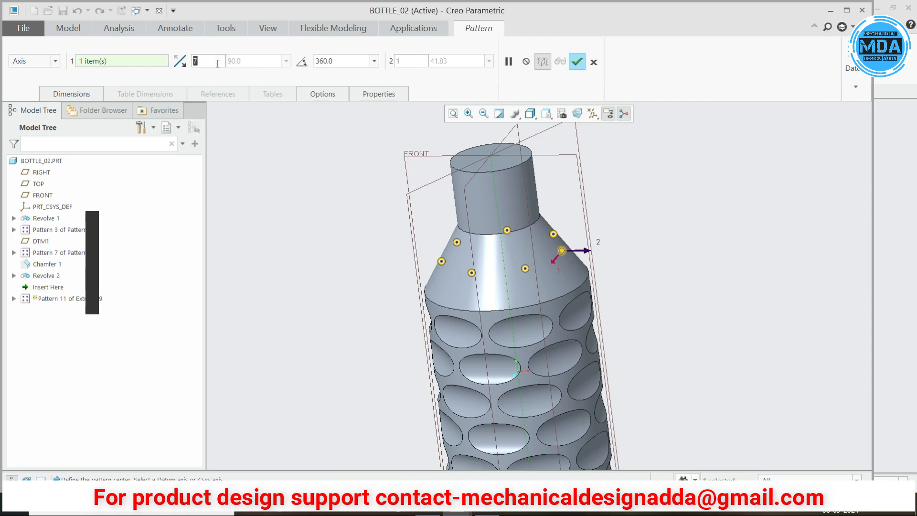
pyautogui.write('4')
pyautogui.click(302, 62)
pyautogui.click(302, 65)
pyautogui.middleClick(252, 202)
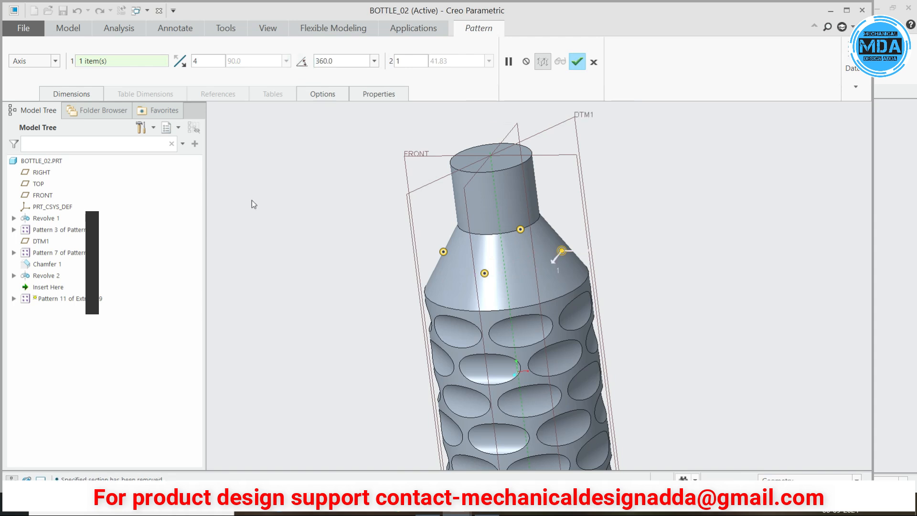
pyautogui.click(612, 215)
pyautogui.scroll(4, 459, 254)
pyautogui.moveTo(460, 256)
pyautogui.mouseDown(button='middle')
pyautogui.moveTo(497, 268)
pyautogui.moveTo(467, 261)
pyautogui.mouseUp(button='middle')
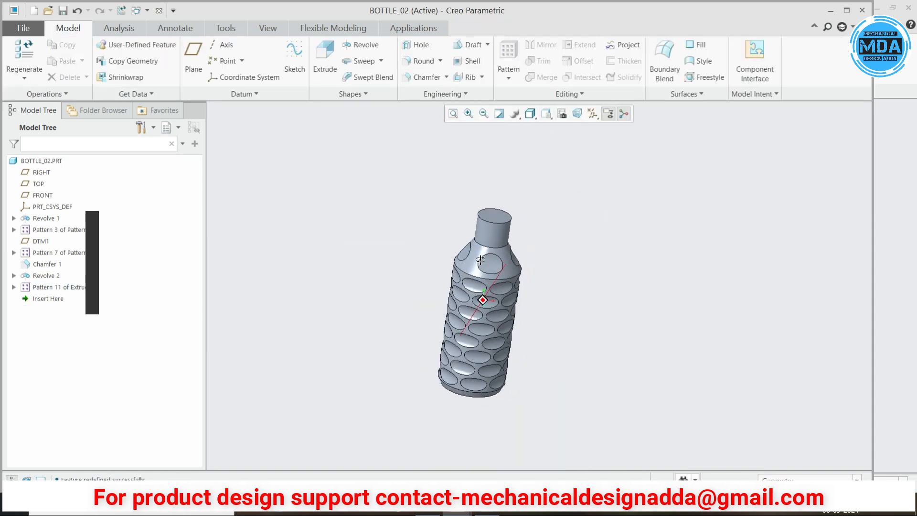
# - Round the edge where the neck meets the shoulder with a 15 mm radius
pyautogui.scroll(-3, 467, 261)
pyautogui.click(322, 249)
pyautogui.moveTo(341, 233)
pyautogui.mouseDown(button='middle')
pyautogui.moveTo(354, 260)
pyautogui.moveTo(383, 267)
pyautogui.moveTo(369, 238)
pyautogui.moveTo(348, 232)
pyautogui.mouseUp(button='middle')
pyautogui.click(420, 61)
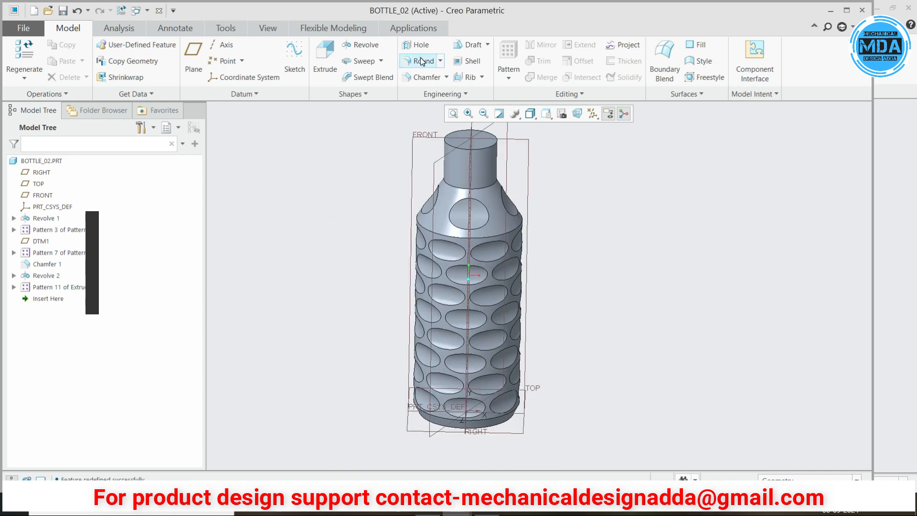
pyautogui.scroll(-3, 484, 196)
pyautogui.click(479, 176)
pyautogui.scroll(2, 499, 215)
pyautogui.scroll(-2, 476, 196)
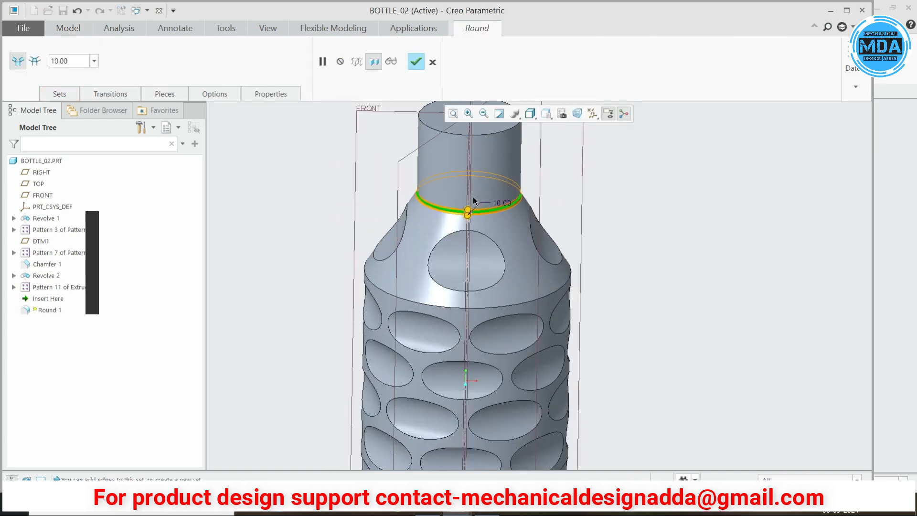
pyautogui.write('15')
pyautogui.press('Return')
pyautogui.middleClick(508, 222)
pyautogui.scroll(3, 466, 233)
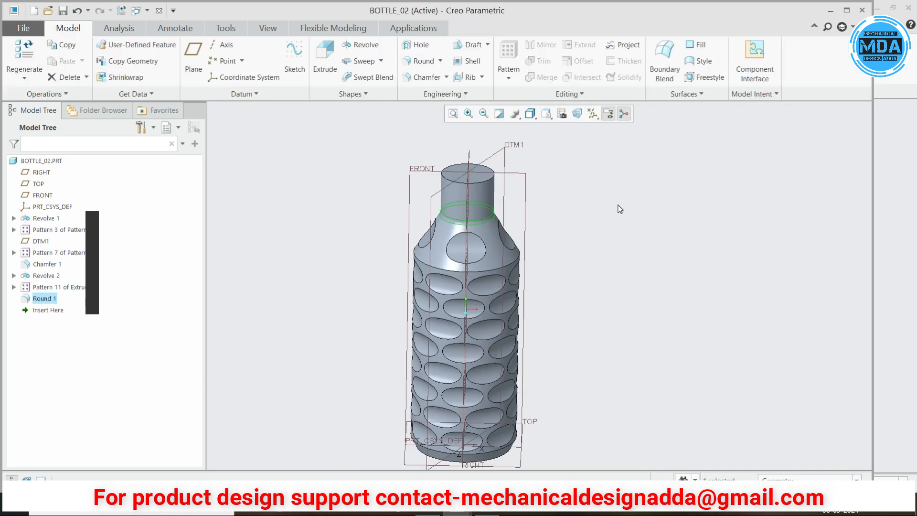
# - Round the edge between the shoulder and the cylindrical body with a 10 mm radius
pyautogui.click(421, 61)
pyautogui.scroll(-3, 451, 289)
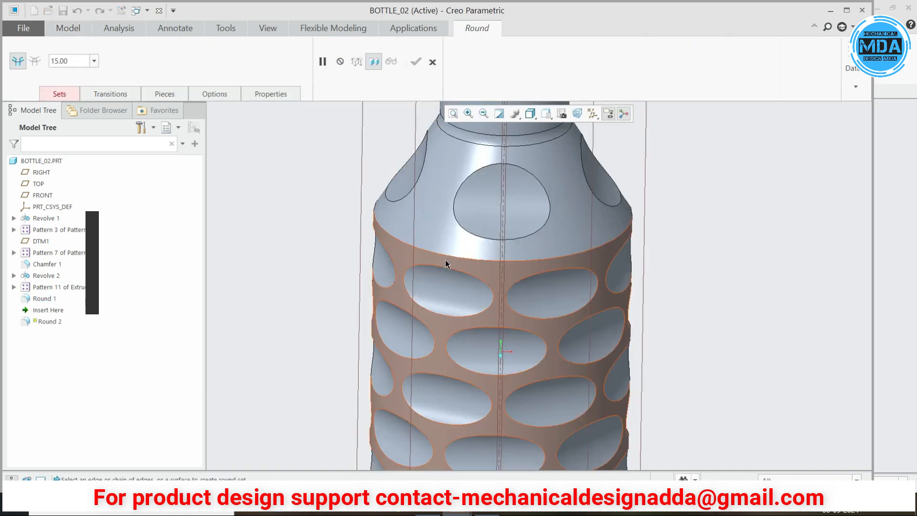
pyautogui.click(445, 254)
pyautogui.doubleClick(525, 242)
pyautogui.write('10')
pyautogui.press('Return')
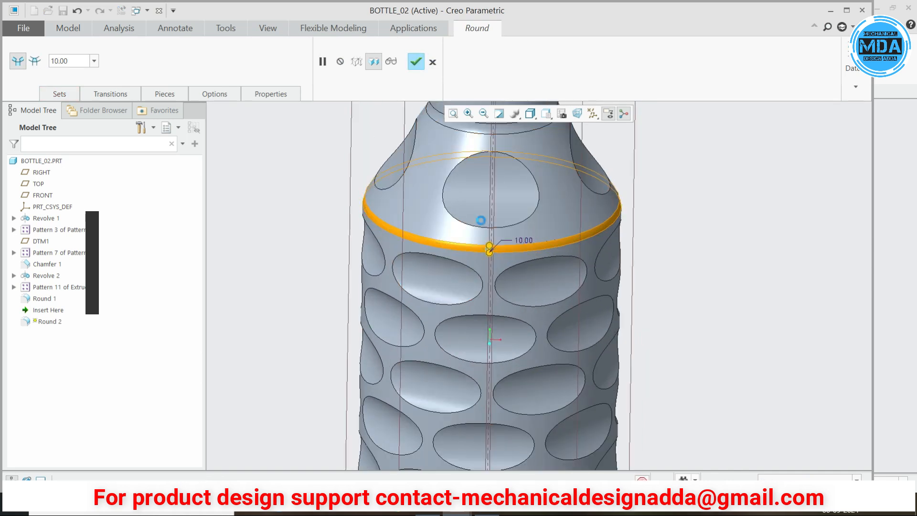
pyautogui.middleClick(481, 220)
pyautogui.scroll(3, 481, 221)
pyautogui.click(695, 219)
pyautogui.keyDown('shift'); pyautogui.moveTo(479, 274); pyautogui.dragTo(463, 326, button='middle'); pyautogui.keyUp('shift')
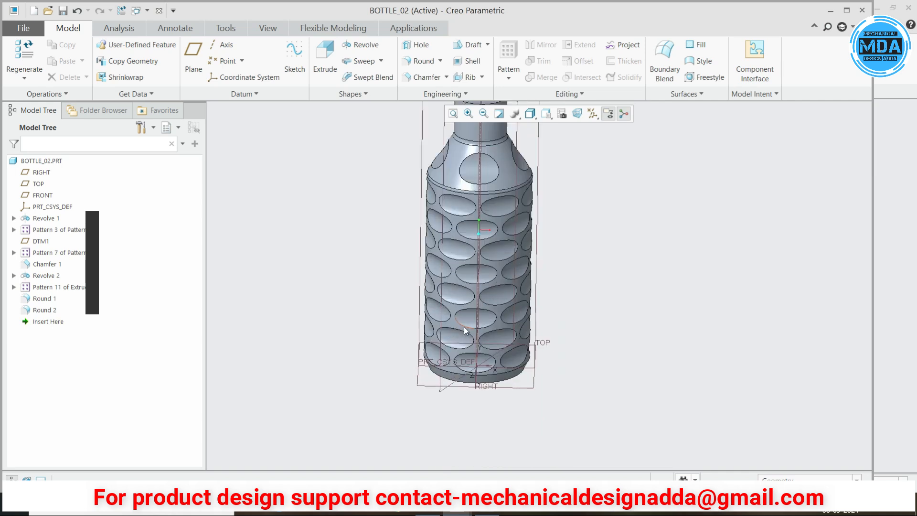
# - Round the circular rim of the concave bottom with a 15 mm radius
pyautogui.click(420, 61)
pyautogui.scroll(-4, 473, 347)
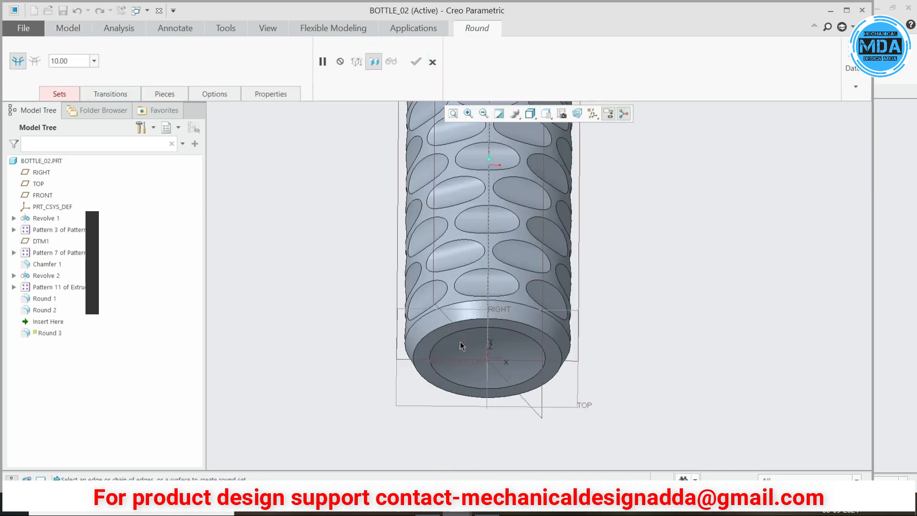
pyautogui.click(462, 330)
pyautogui.scroll(-3, 463, 308)
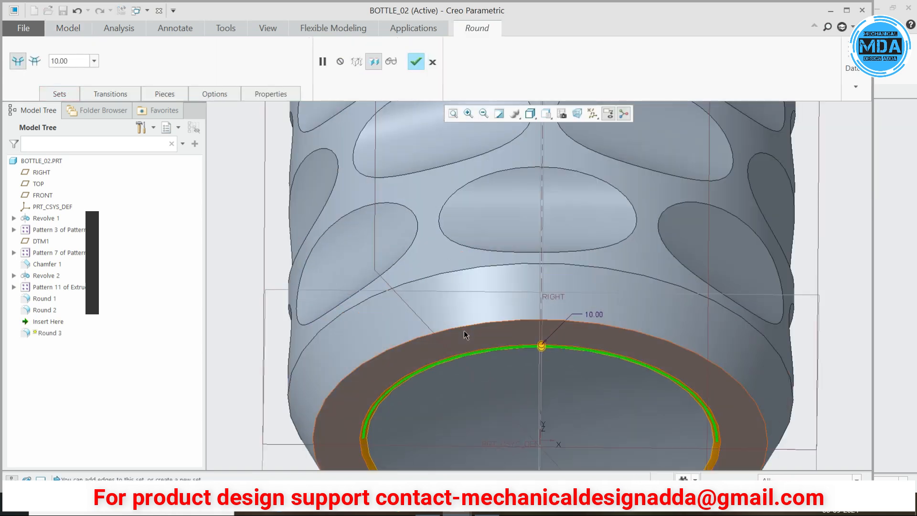
pyautogui.doubleClick(591, 315)
pyautogui.write('15')
pyautogui.press('Return')
pyautogui.middleClick(576, 324)
pyautogui.scroll(4, 494, 224)
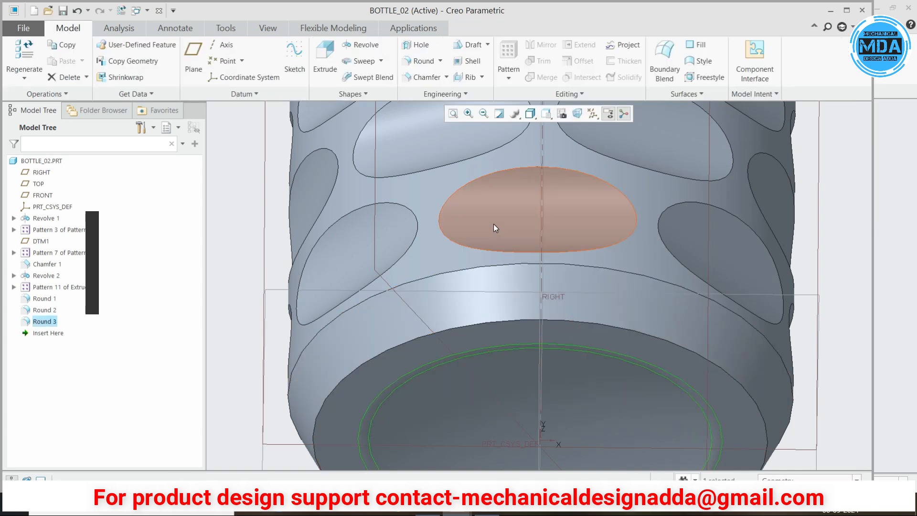
# - Round both the lower and the upper edge of the base chamfer with a 10 mm radius
pyautogui.click(421, 61)
pyautogui.scroll(3, 533, 311)
pyautogui.click(533, 289)
pyautogui.click(533, 290)
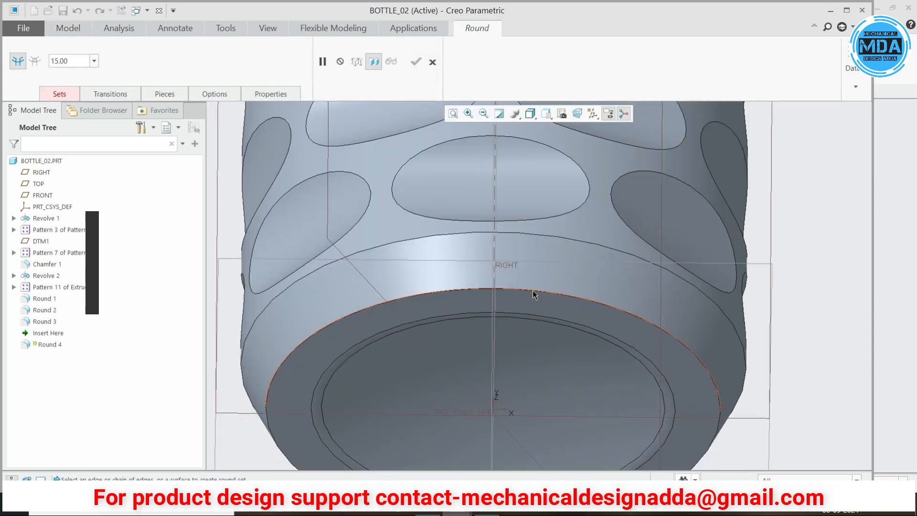
pyautogui.doubleClick(62, 61)
pyautogui.write('10')
pyautogui.press('Return')
pyautogui.keyDown('ctrl'); pyautogui.click(462, 232); pyautogui.keyUp('ctrl')
pyautogui.middleClick(442, 297)
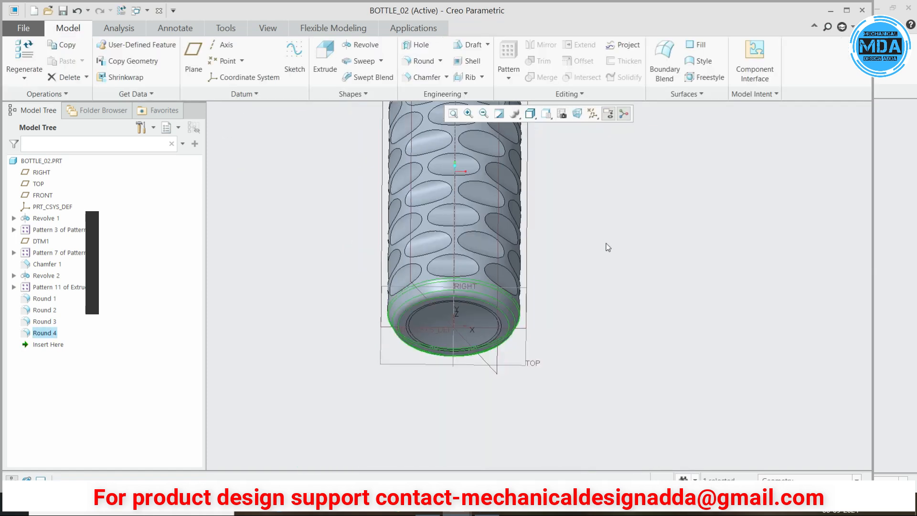
pyautogui.scroll(3, 493, 295)
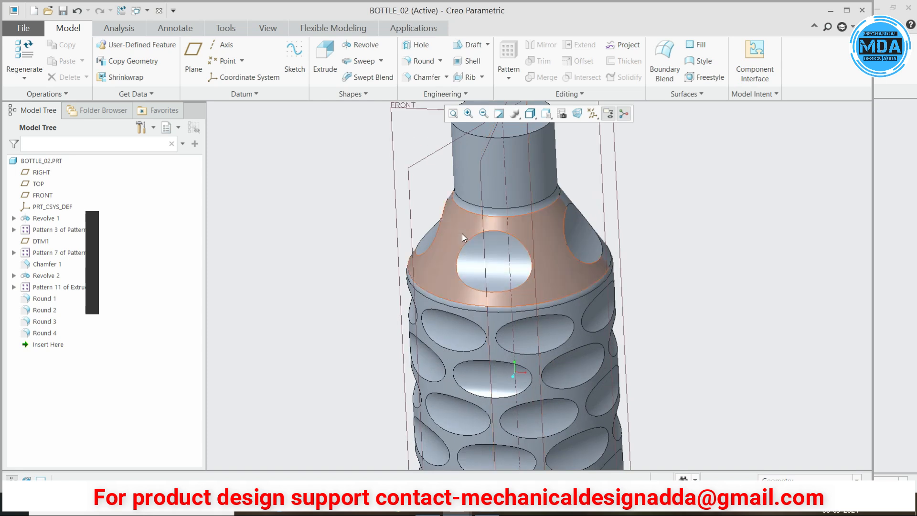
# - Round the front shoulder recess's edge with a 10 mm radius and repeat it on the other shoulder recesses with a reference pattern
pyautogui.click(422, 61)
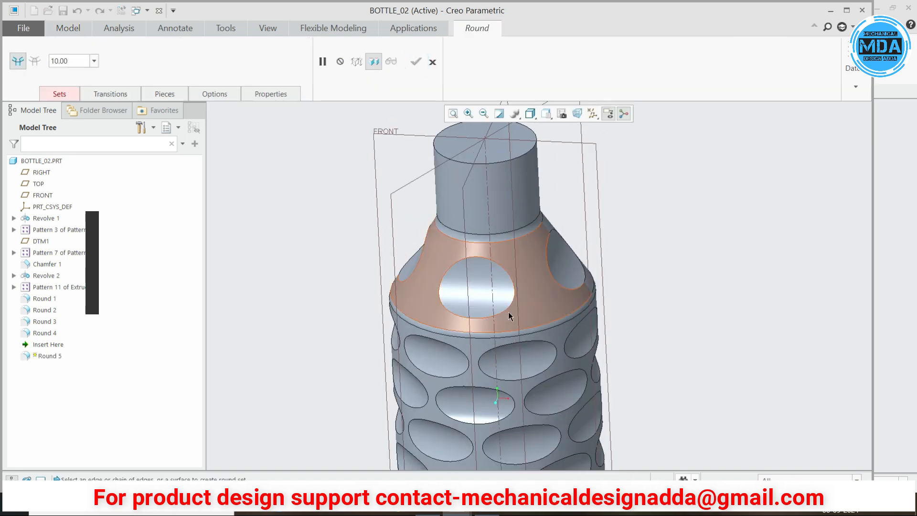
pyautogui.click(504, 309)
pyautogui.keyDown('ctrl'); pyautogui.click(507, 310); pyautogui.keyUp('ctrl')
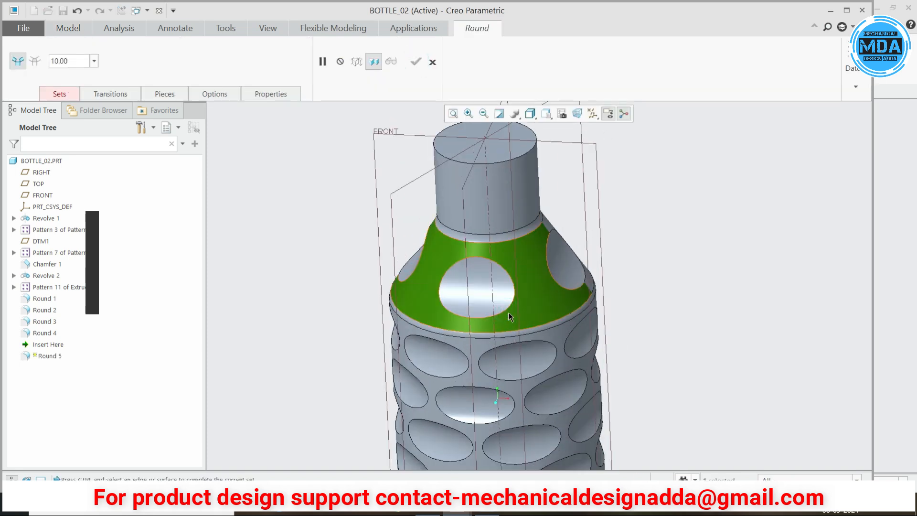
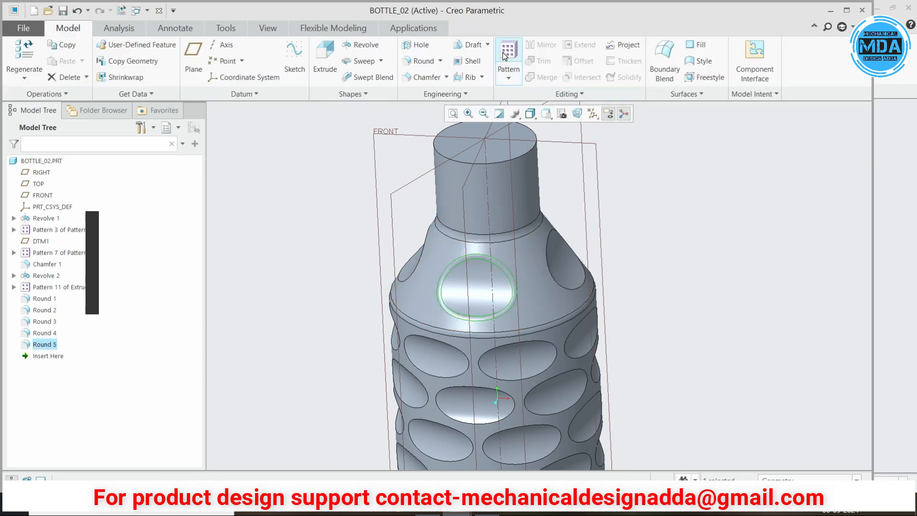
pyautogui.click(507, 62)
pyautogui.middleClick(699, 210)
pyautogui.hotkey('ctrl', 'd')
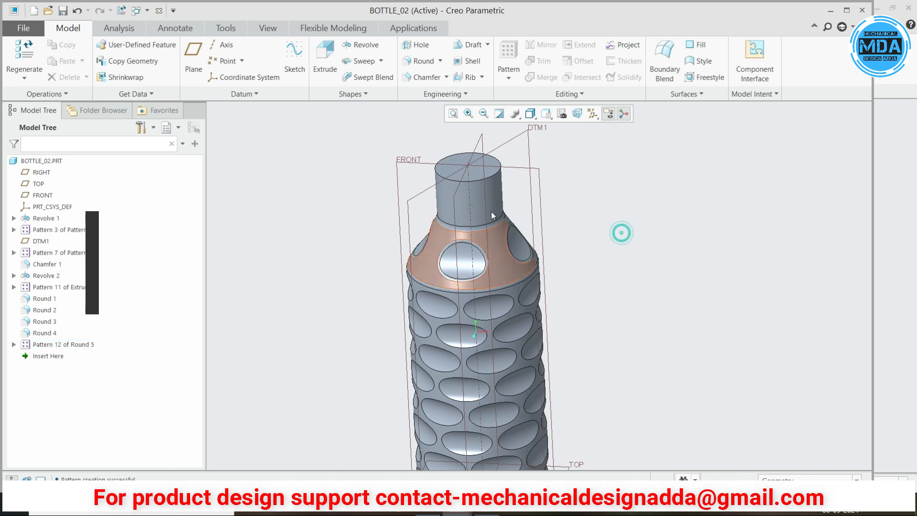
# - Round the edge of one front recess in the body's topmost row with a 10 mm radius
pyautogui.click(420, 61)
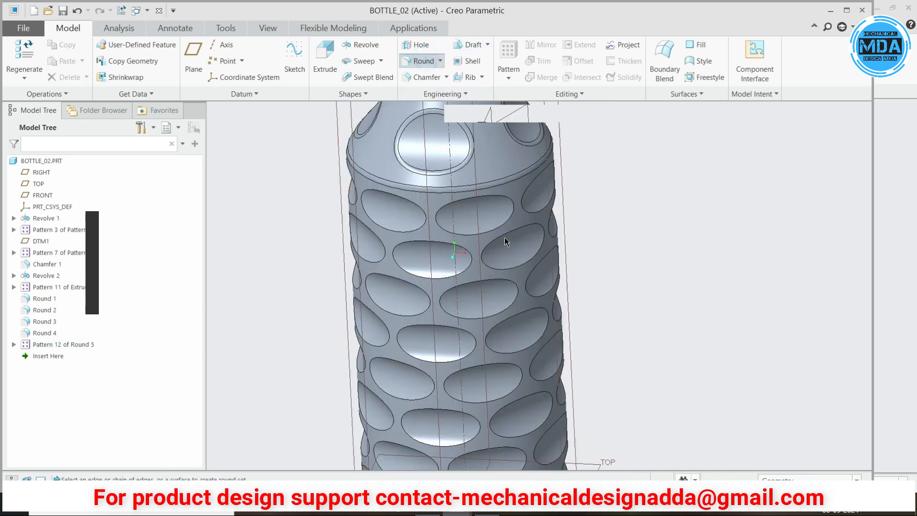
pyautogui.scroll(3, 505, 242)
pyautogui.click(503, 196)
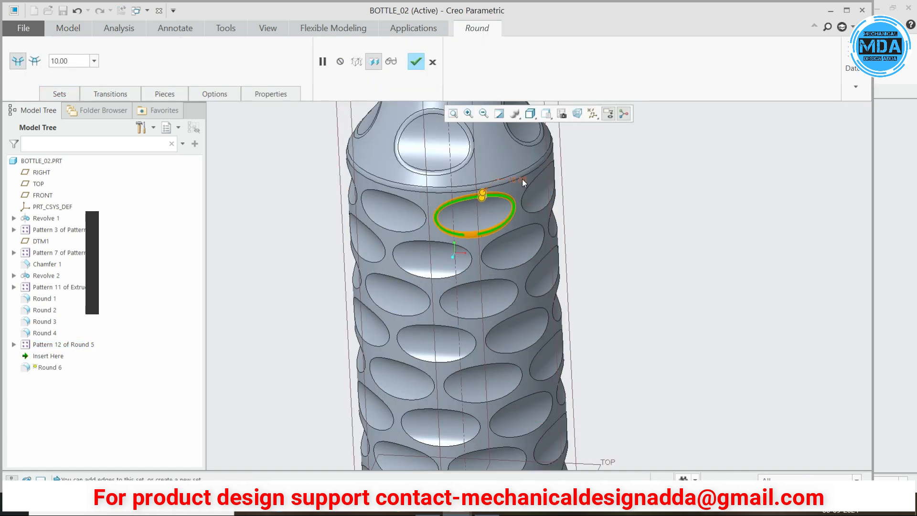
pyautogui.click(416, 61)
pyautogui.hotkey('ctrl', 'd')
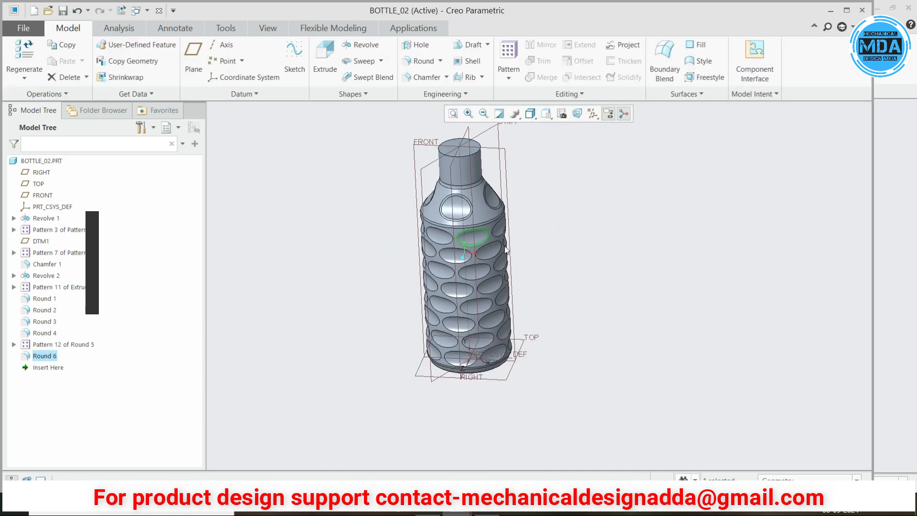
# - Repeat the body recess round across the whole topmost row with a feature reference pattern
pyautogui.click(508, 52)
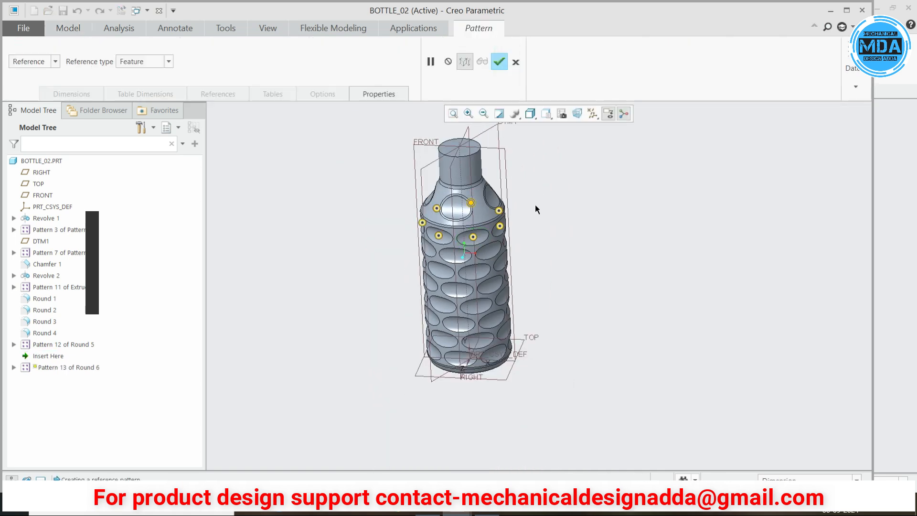
pyautogui.scroll(3, 530, 220)
pyautogui.middleClick(529, 230)
pyautogui.scroll(2, 503, 209)
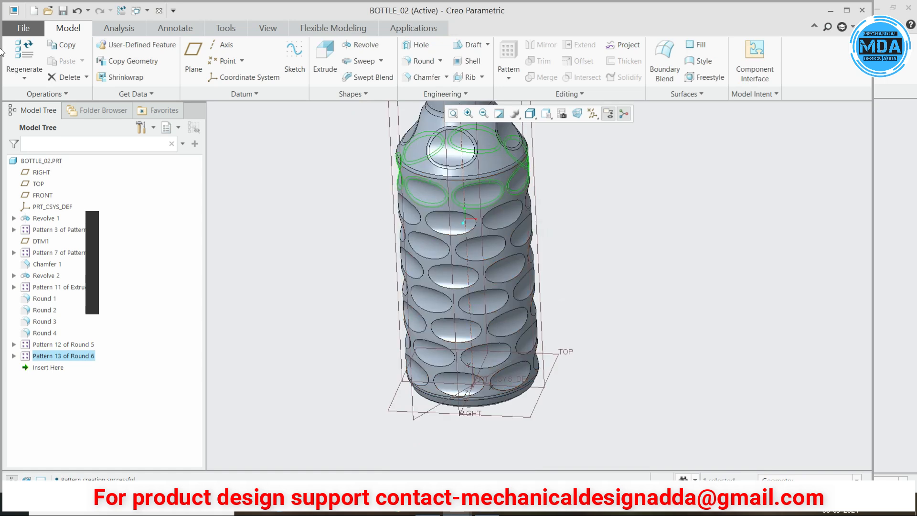
# - Round one recess edge in the body's second row from the top with a 10 mm radius and reference-pattern it across that row
pyautogui.click(506, 206)
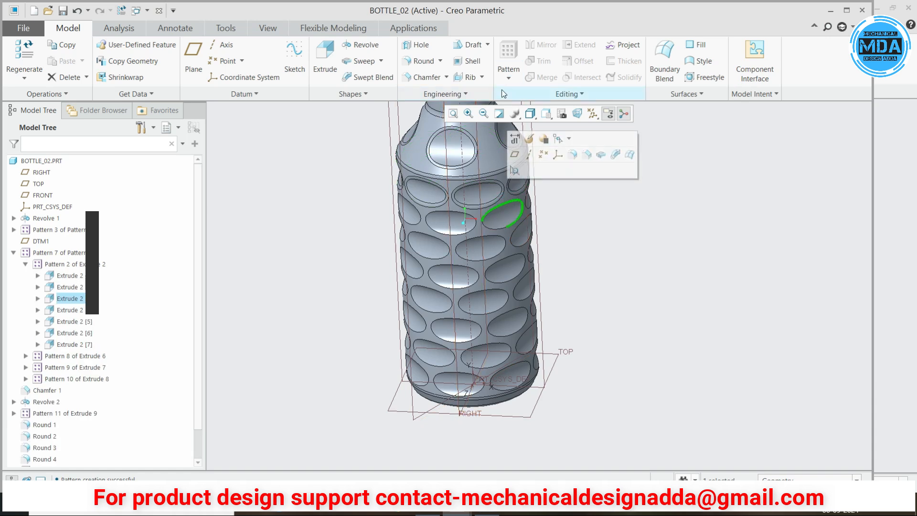
pyautogui.click(423, 61)
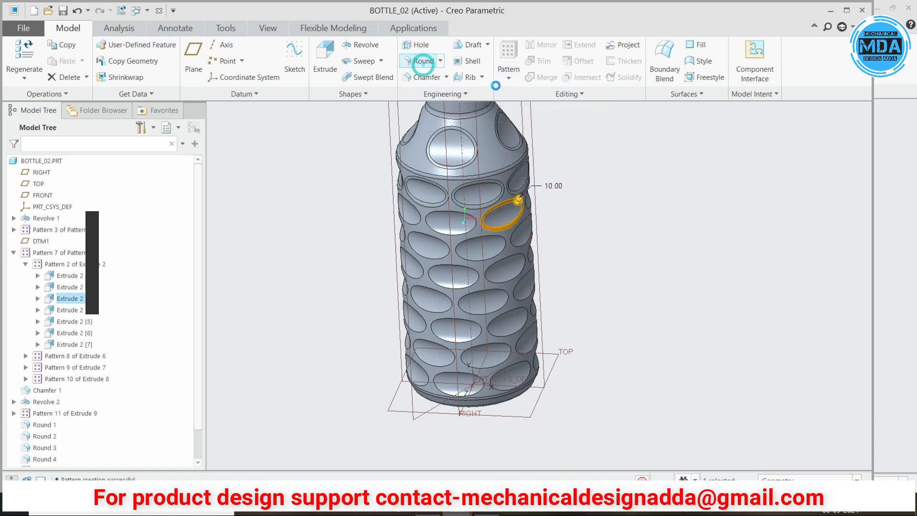
pyautogui.click(415, 62)
pyautogui.click(508, 56)
pyautogui.middleClick(575, 162)
# - Round one recess edge in the body's third row with a 10 mm radius and repeat it across that row with a reference pattern
pyautogui.click(493, 237)
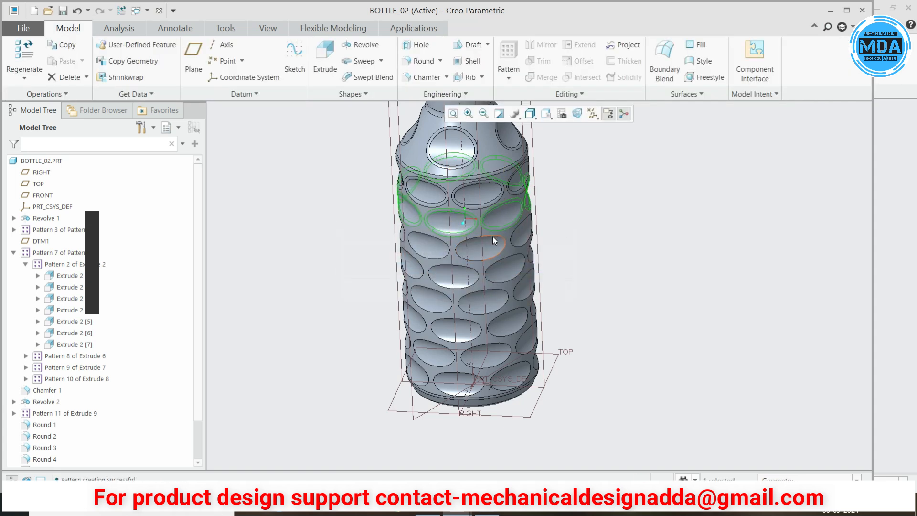
pyautogui.click(424, 62)
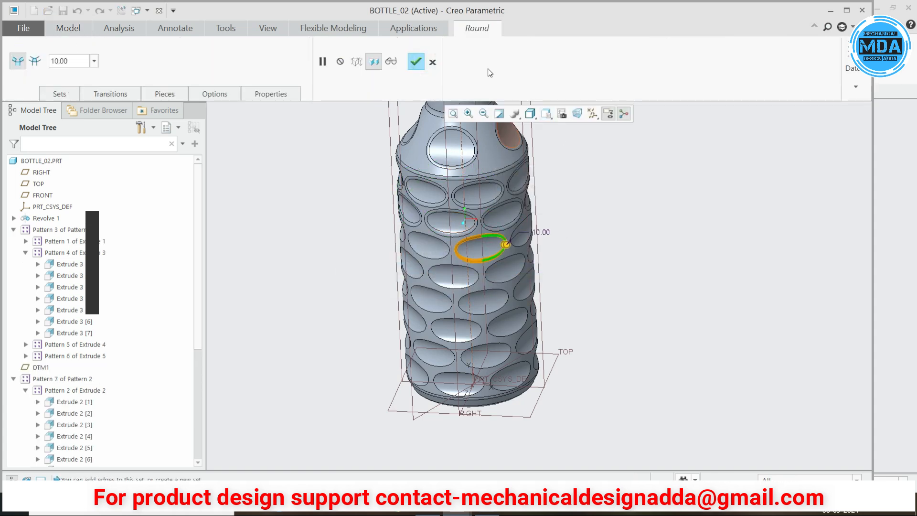
pyautogui.click(416, 61)
pyautogui.click(508, 57)
pyautogui.middleClick(563, 210)
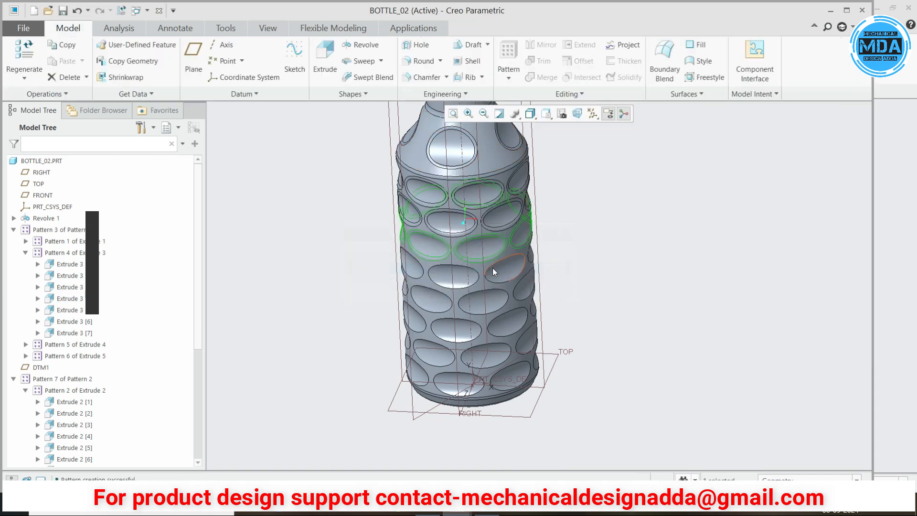
# - Round one recess edge in the body's fourth row with a 10 mm radius and repeat it across that row with a reference pattern
pyautogui.click(504, 258)
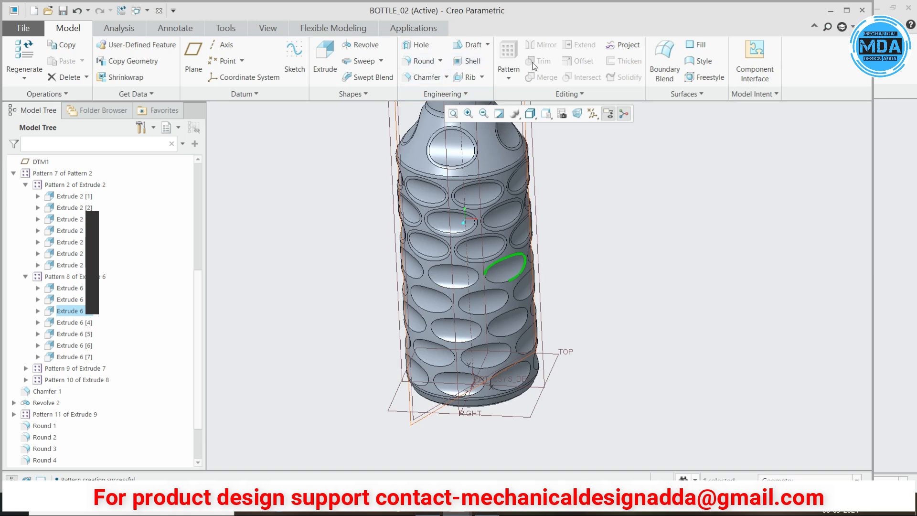
pyautogui.click(416, 63)
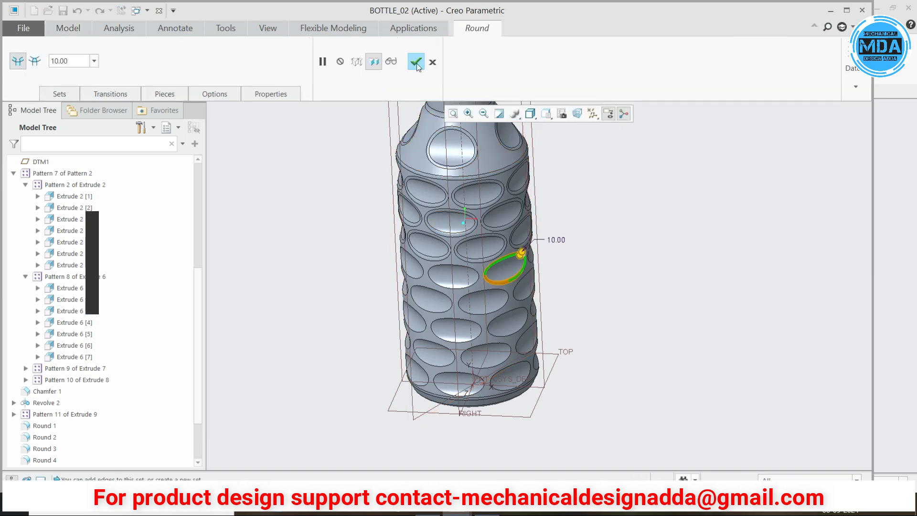
pyautogui.click(416, 63)
pyautogui.click(497, 65)
pyautogui.middleClick(594, 192)
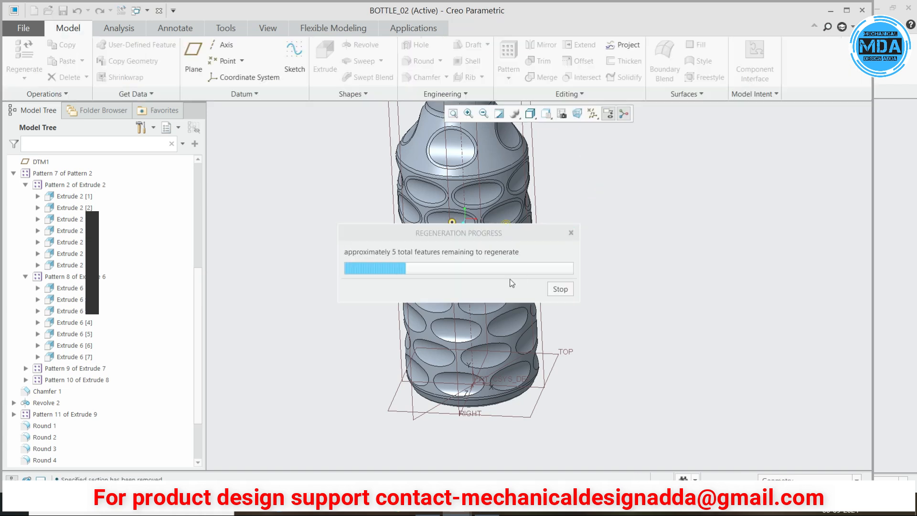
# - Round one recess edge in the body's fifth row with a 10 mm radius and repeat it across that row with a reference pattern
pyautogui.click(500, 308)
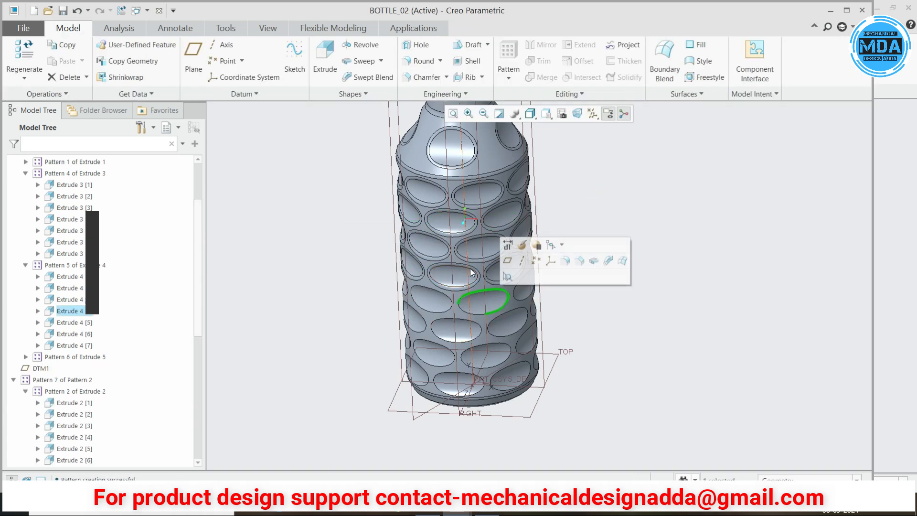
pyautogui.click(423, 61)
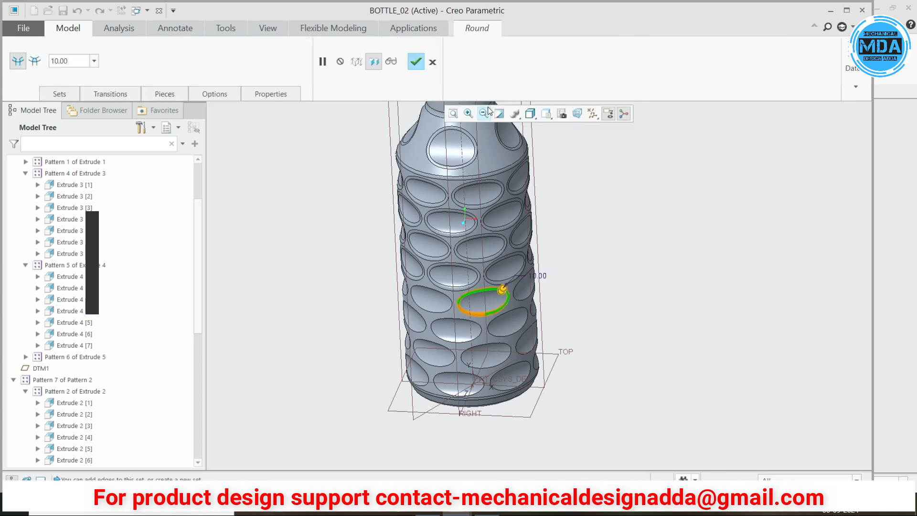
pyautogui.click(414, 61)
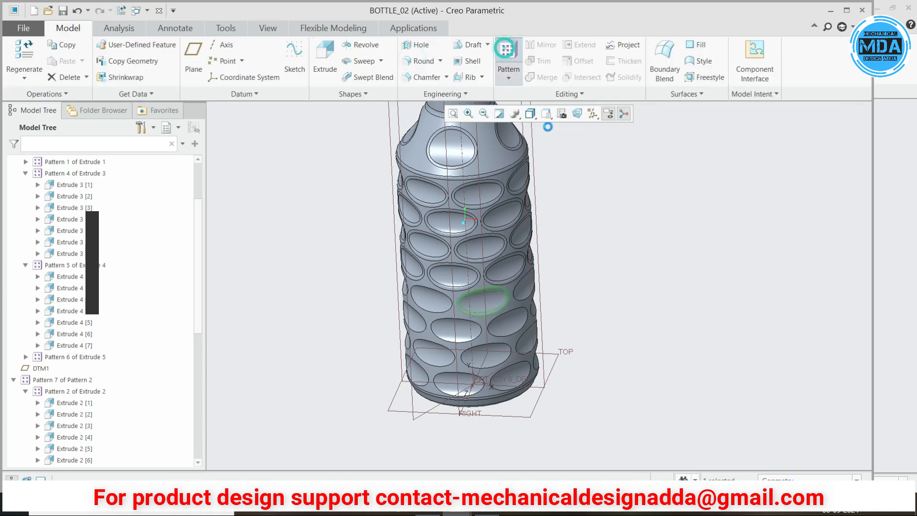
pyautogui.click(505, 62)
pyautogui.middleClick(497, 326)
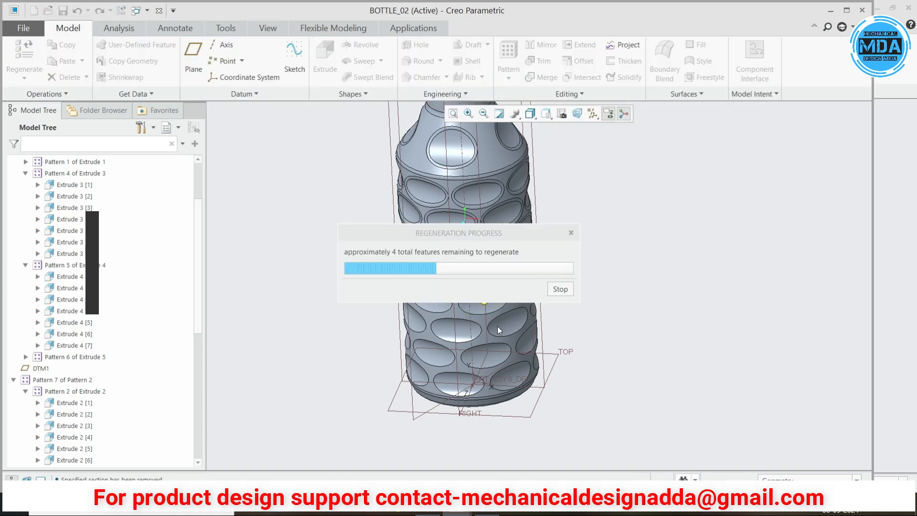
# - Round one recess edge in the body's sixth row with a 10 mm radius and repeat it across that row with a reference pattern
pyautogui.click(502, 315)
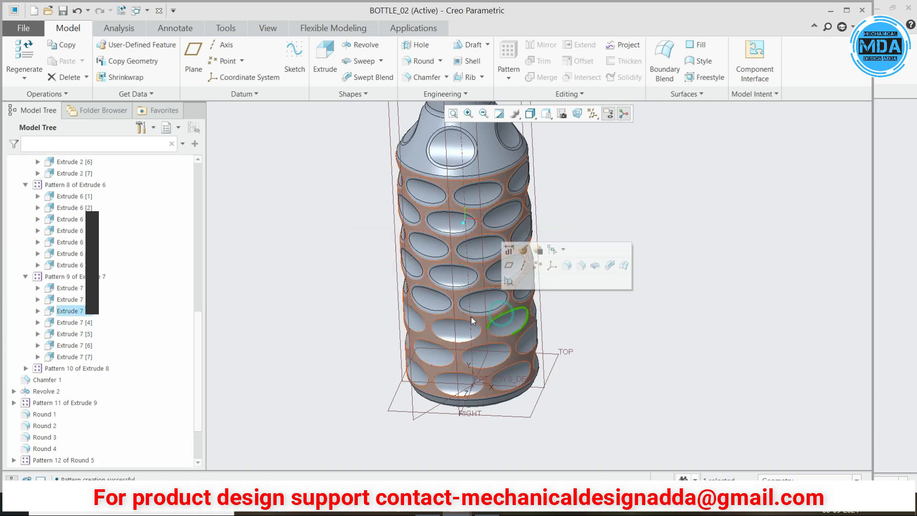
pyautogui.click(418, 63)
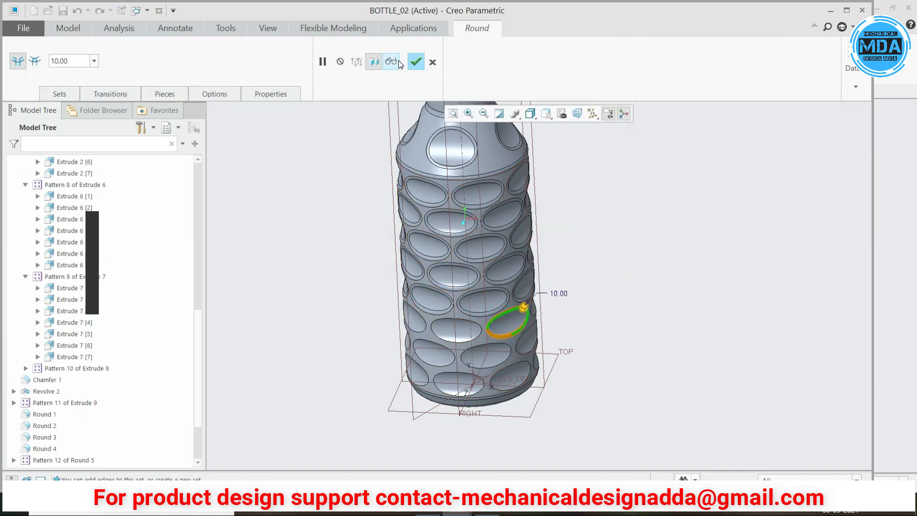
pyautogui.click(415, 62)
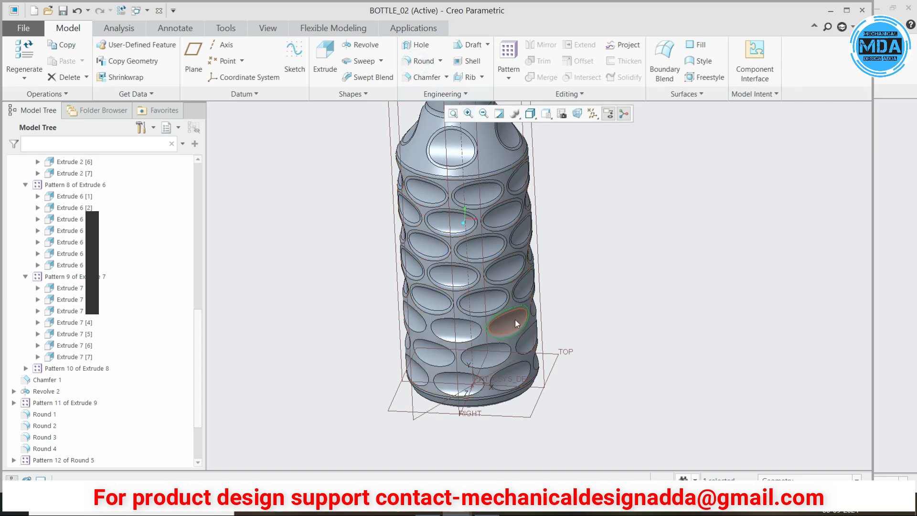
pyautogui.click(509, 53)
pyautogui.middleClick(512, 323)
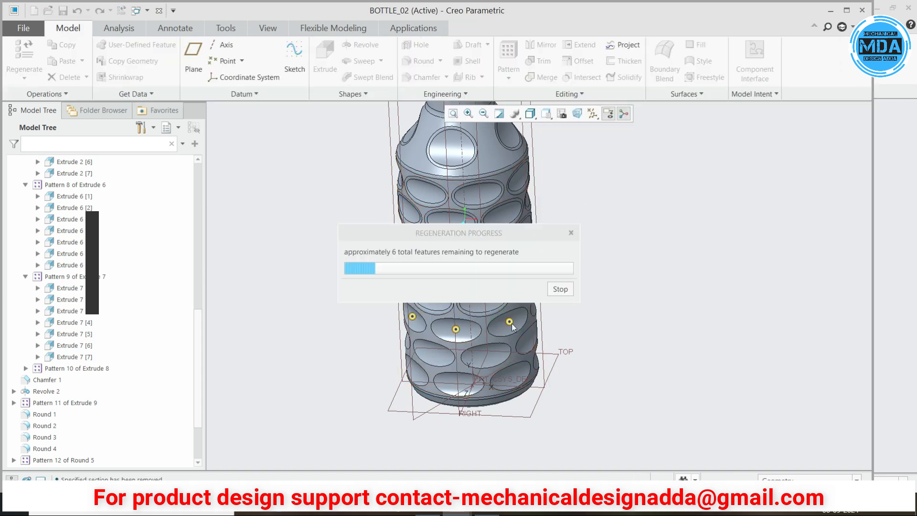
# - Round one recess edge in the body's seventh row with a 10 mm radius and repeat it across that row with a reference pattern
pyautogui.click(492, 343)
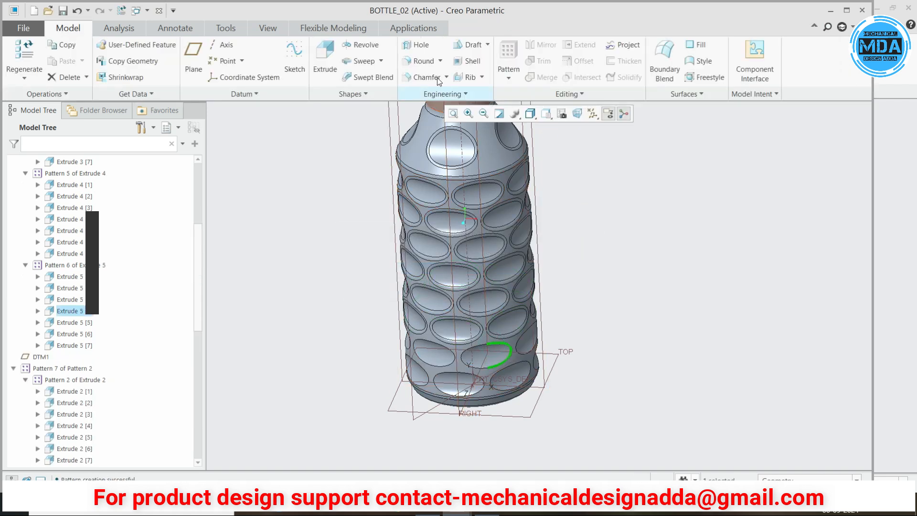
pyautogui.click(419, 61)
pyautogui.middleClick(643, 263)
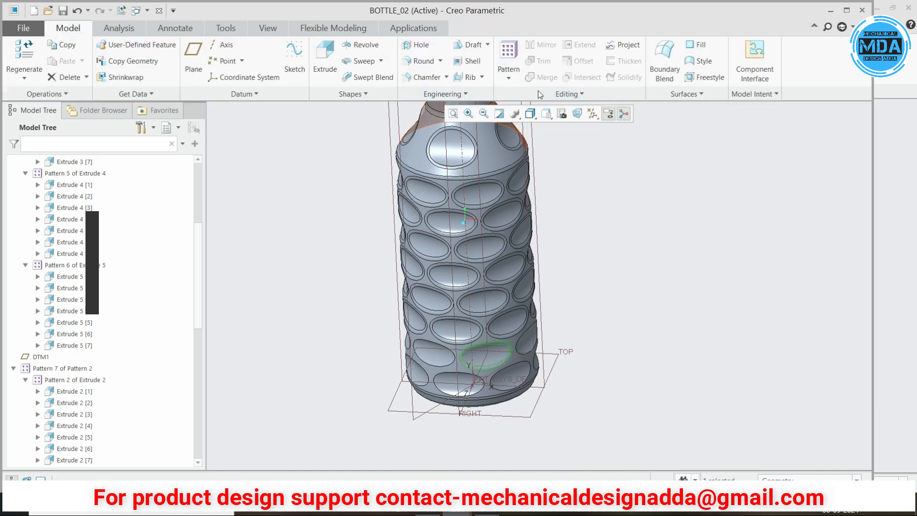
pyautogui.click(508, 51)
pyautogui.middleClick(616, 257)
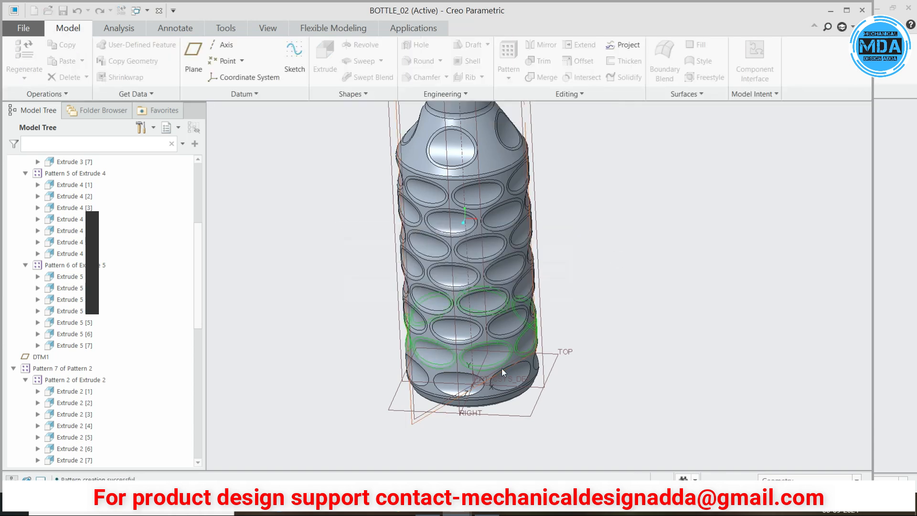
# - Round the edge of one front recess in the body's lowest row with a 3 mm radius
pyautogui.scroll(-3, 529, 364)
pyautogui.click(528, 362)
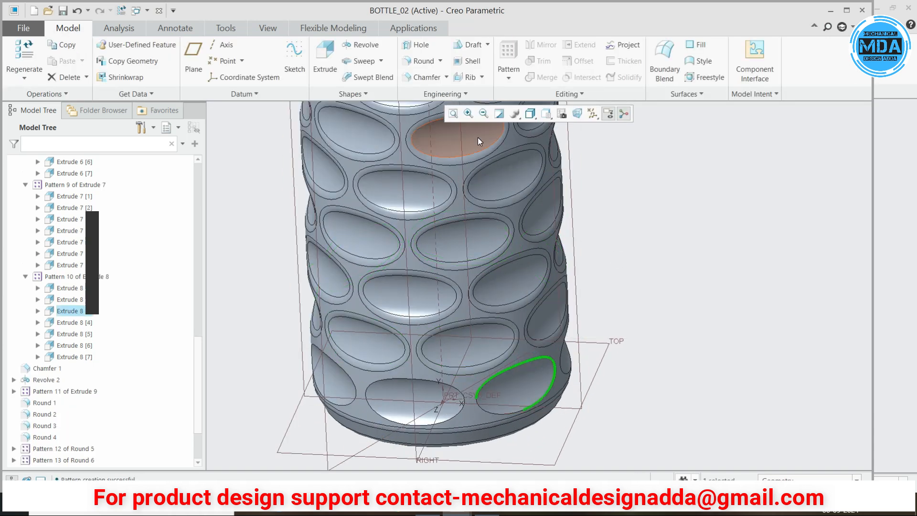
pyautogui.click(421, 61)
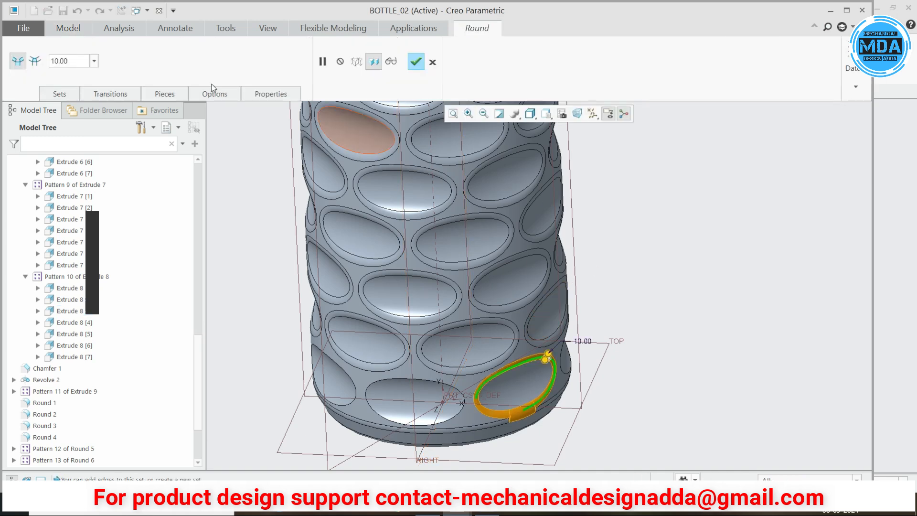
pyautogui.write('3')
pyautogui.press('Return')
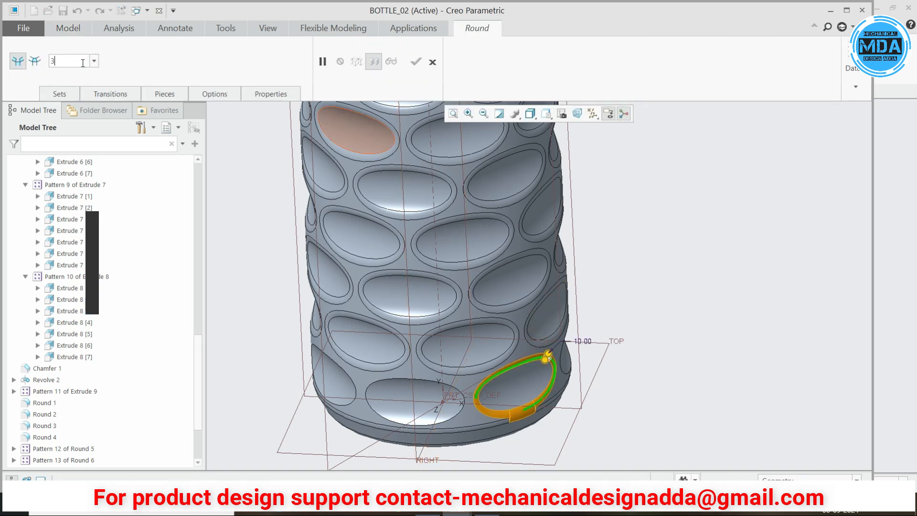
pyautogui.middleClick(593, 221)
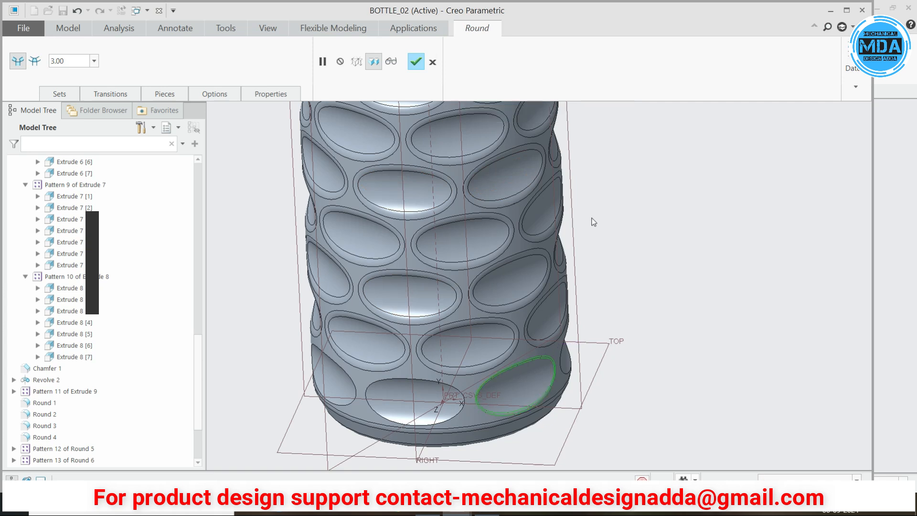
# - Repeat the 3 mm recess round across the whole lowest row with a feature reference pattern
pyautogui.scroll(3, 534, 418)
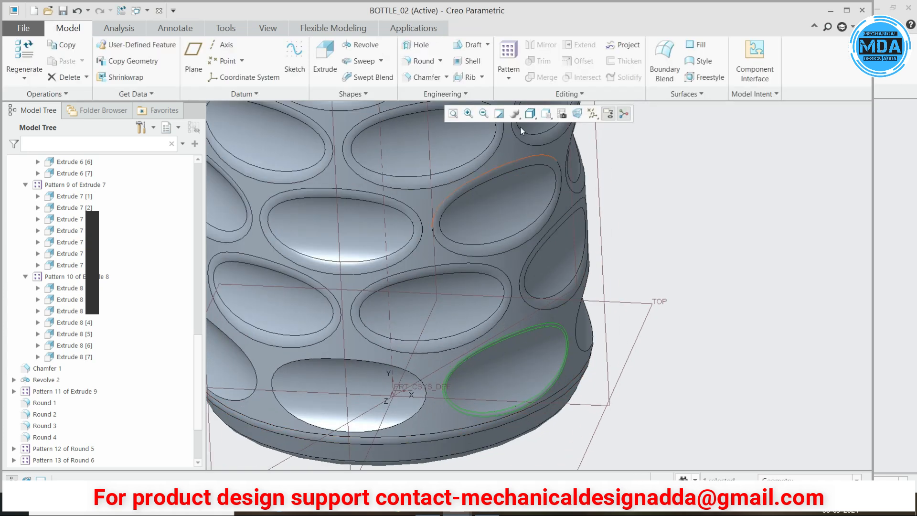
pyautogui.scroll(-5, 579, 240)
pyautogui.scroll(1, 533, 251)
pyautogui.scroll(-1, 518, 247)
pyautogui.scroll(1, 518, 247)
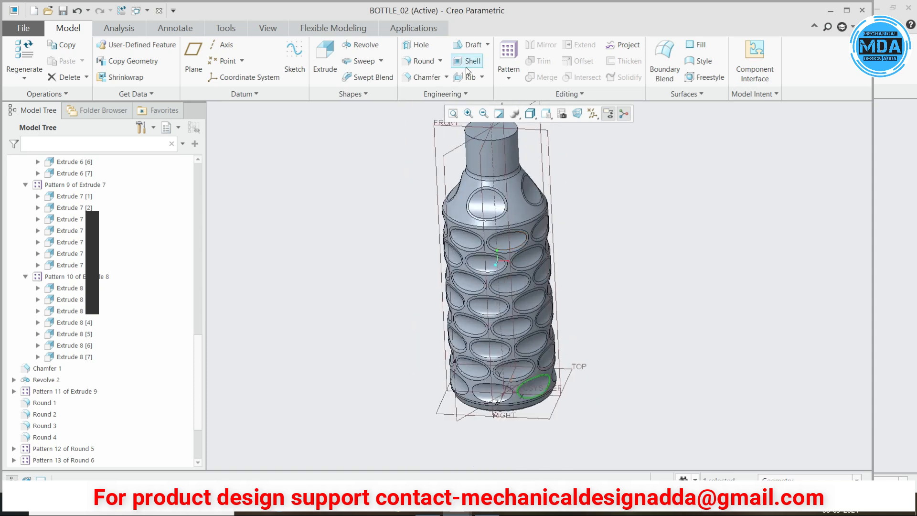
pyautogui.click(510, 57)
pyautogui.scroll(2, 574, 357)
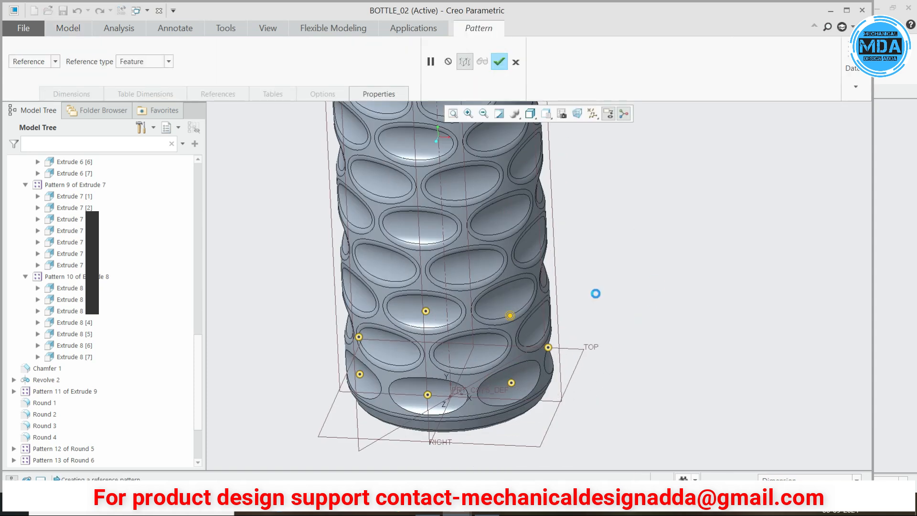
pyautogui.scroll(-1, 462, 378)
pyautogui.scroll(1, 482, 396)
pyautogui.click(645, 250)
# - Start a Shell of the bottle with the neck's flat top face as the removed surface
pyautogui.scroll(-2, 518, 377)
pyautogui.scroll(1, 509, 368)
pyautogui.moveTo(509, 368)
pyautogui.mouseDown(button='middle')
pyautogui.moveTo(457, 343)
pyautogui.moveTo(468, 376)
pyautogui.mouseUp(button='middle')
pyautogui.scroll(-3, 468, 376)
pyautogui.moveTo(458, 263); pyautogui.dragTo(465, 322, button='middle')
pyautogui.scroll(2, 477, 319)
pyautogui.scroll(-3, 474, 323)
pyautogui.scroll(2, 471, 305)
pyautogui.scroll(2, 493, 392)
pyautogui.scroll(-1, 497, 391)
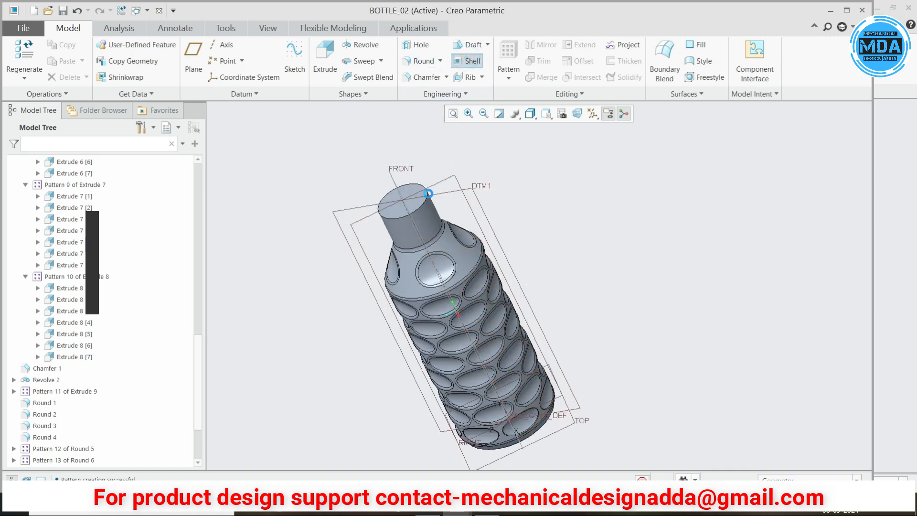
pyautogui.click(409, 210)
pyautogui.scroll(2, 415, 211)
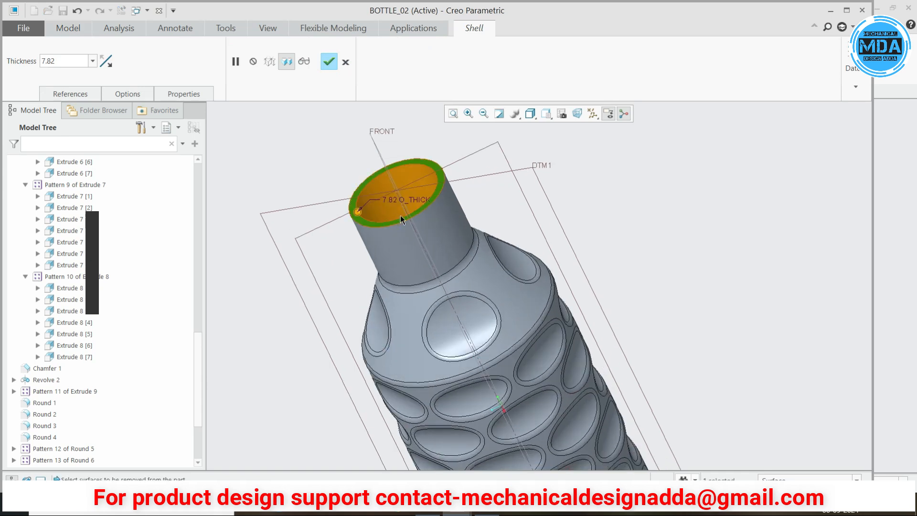
# - Set the shell's wall thickness to 1.50 mm and complete the shell
pyautogui.write('1.50')
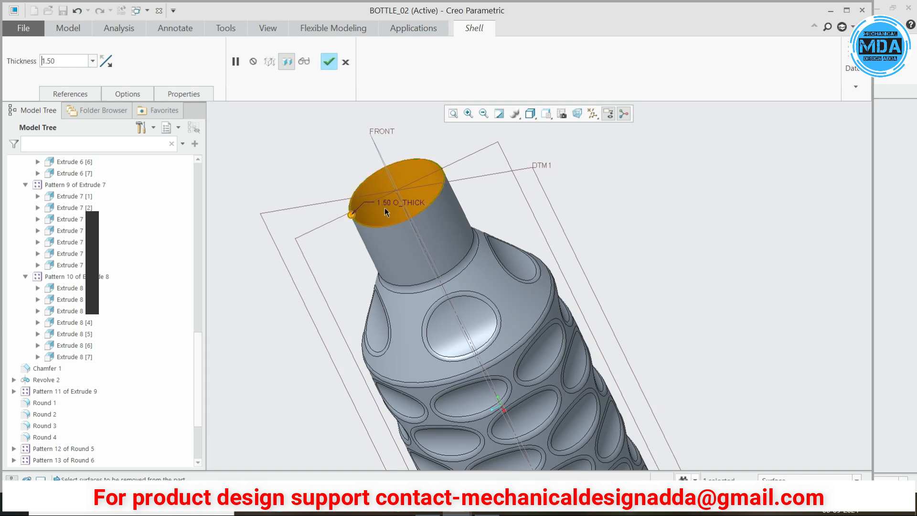
pyautogui.scroll(-5, 397, 217)
pyautogui.scroll(3, 392, 208)
pyautogui.moveTo(393, 208); pyautogui.dragTo(449, 182, button='middle')
pyautogui.scroll(2, 460, 175)
pyautogui.middleClick(563, 183)
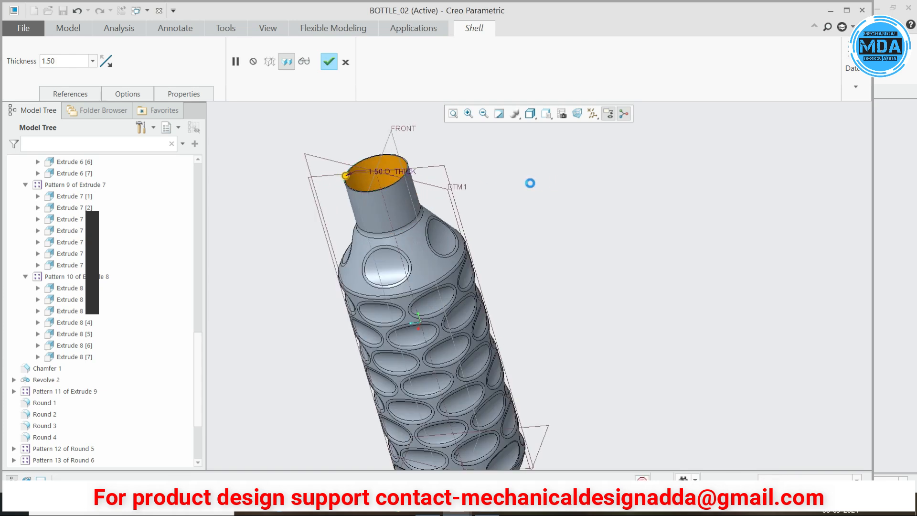
# - Examine the shelled bottle's neck, shoulder and recessed body from several angles
pyautogui.scroll(-2, 529, 182)
pyautogui.scroll(2, 528, 182)
pyautogui.moveTo(528, 183); pyautogui.dragTo(380, 215, button='middle')
pyautogui.moveTo(454, 286); pyautogui.dragTo(518, 320, button='middle')
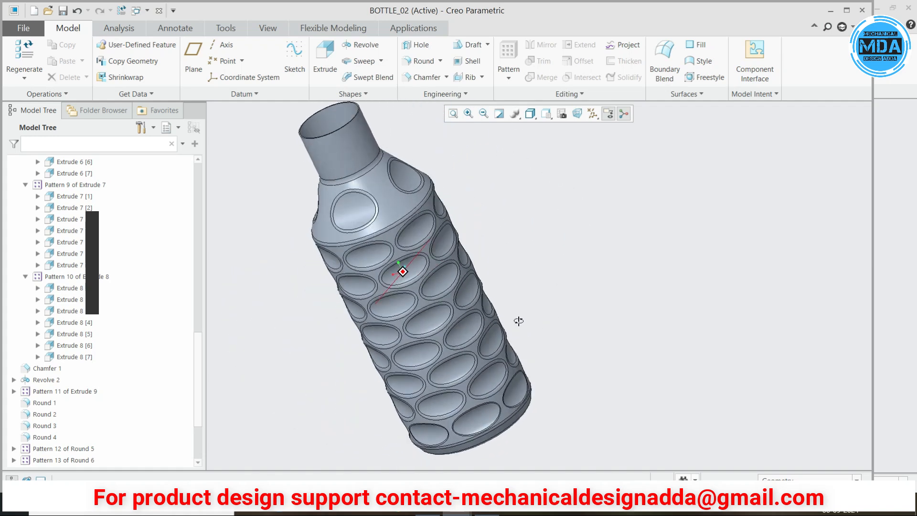
pyautogui.scroll(3, 430, 330)
pyautogui.scroll(-2, 432, 282)
pyautogui.moveTo(436, 281)
pyautogui.mouseDown(button='middle')
pyautogui.moveTo(450, 277)
pyautogui.moveTo(437, 263)
pyautogui.mouseUp(button='middle')
pyautogui.scroll(-3, 438, 268)
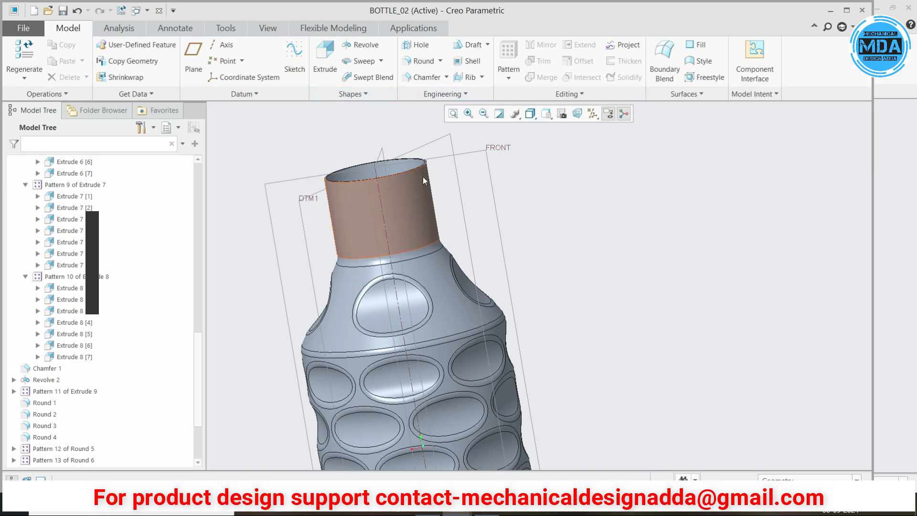
pyautogui.scroll(-1, 420, 191)
pyautogui.scroll(4, 419, 202)
pyautogui.moveTo(436, 334); pyautogui.dragTo(407, 248, button='middle')
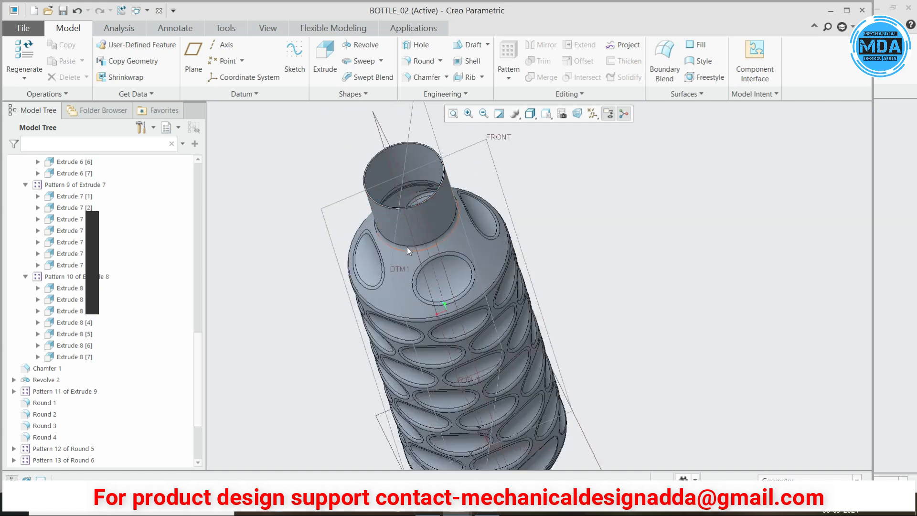
# - Inspect the neck opening and the inner wall surface produced by the shell
pyautogui.click(418, 159)
pyautogui.scroll(3, 383, 178)
pyautogui.scroll(-6, 406, 188)
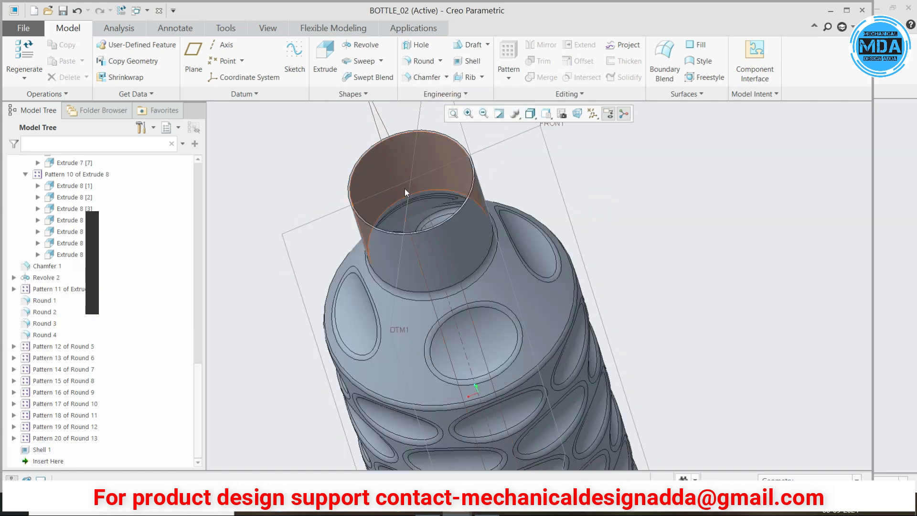
pyautogui.scroll(2, 411, 183)
pyautogui.moveTo(403, 185)
pyautogui.mouseDown(button='middle')
pyautogui.moveTo(423, 210)
pyautogui.moveTo(435, 182)
pyautogui.moveTo(417, 180)
pyautogui.mouseUp(button='middle')
pyautogui.scroll(-3, 408, 162)
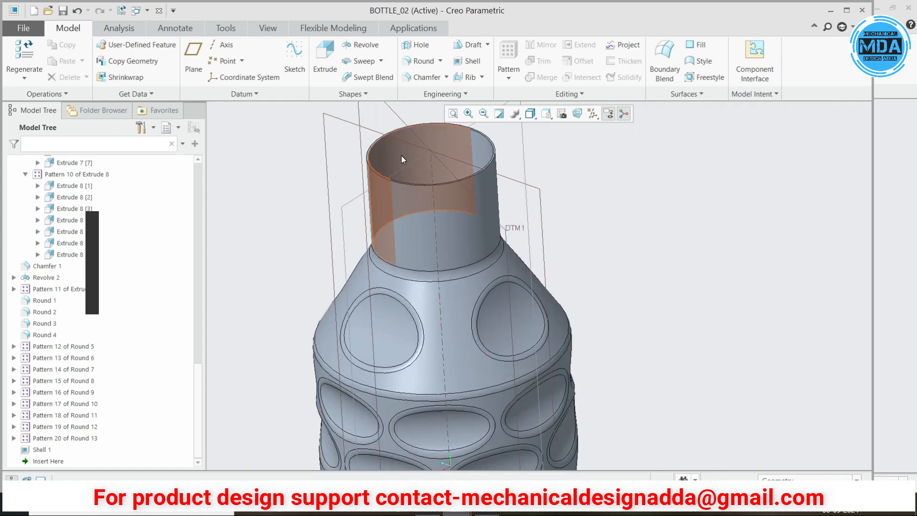
pyautogui.click(401, 155)
pyautogui.scroll(3, 401, 156)
pyautogui.click(342, 213)
pyautogui.scroll(-3, 441, 185)
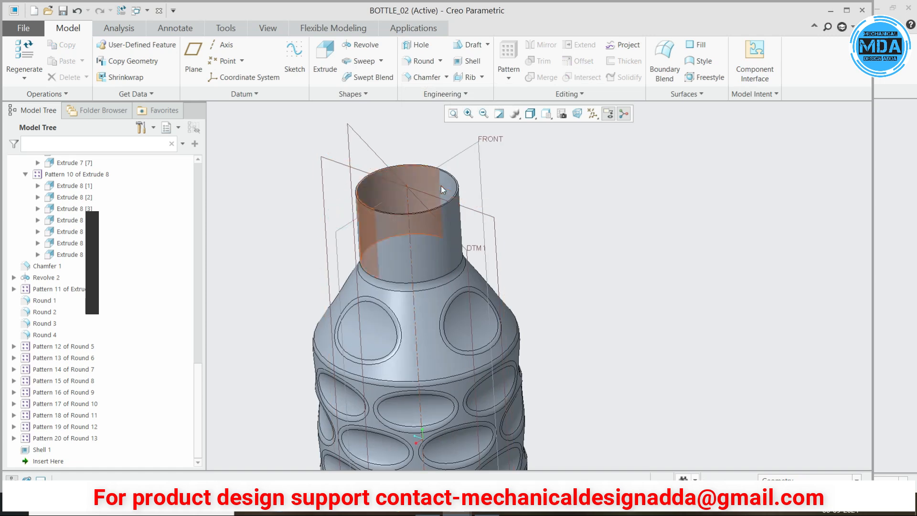
pyautogui.click(441, 187)
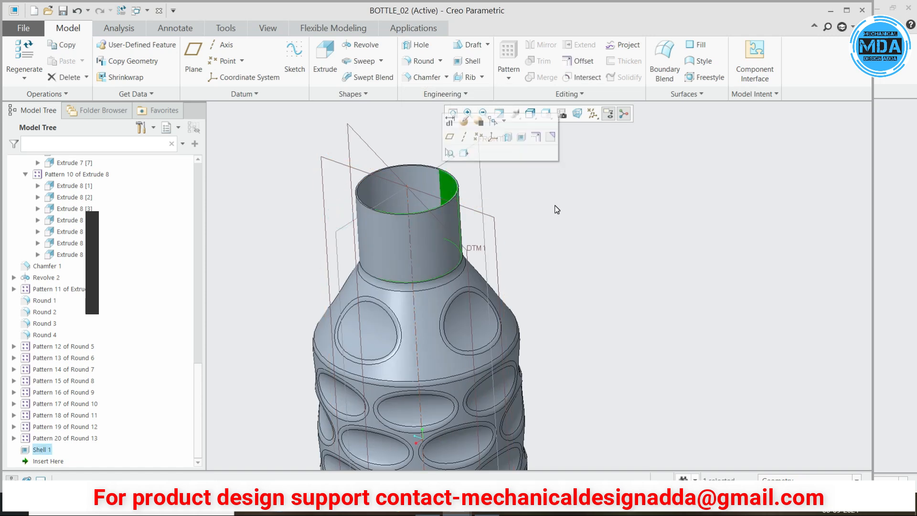
pyautogui.scroll(3, 418, 210)
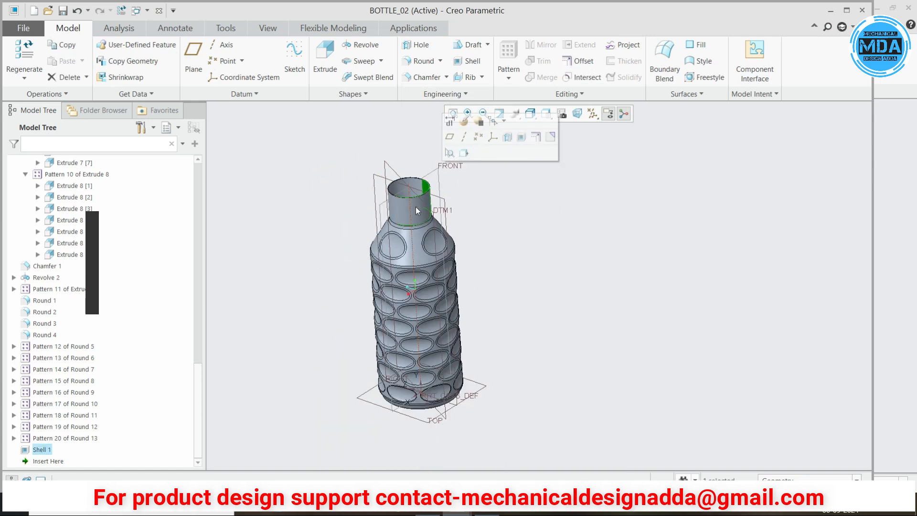
pyautogui.moveTo(417, 225); pyautogui.dragTo(434, 258, button='middle')
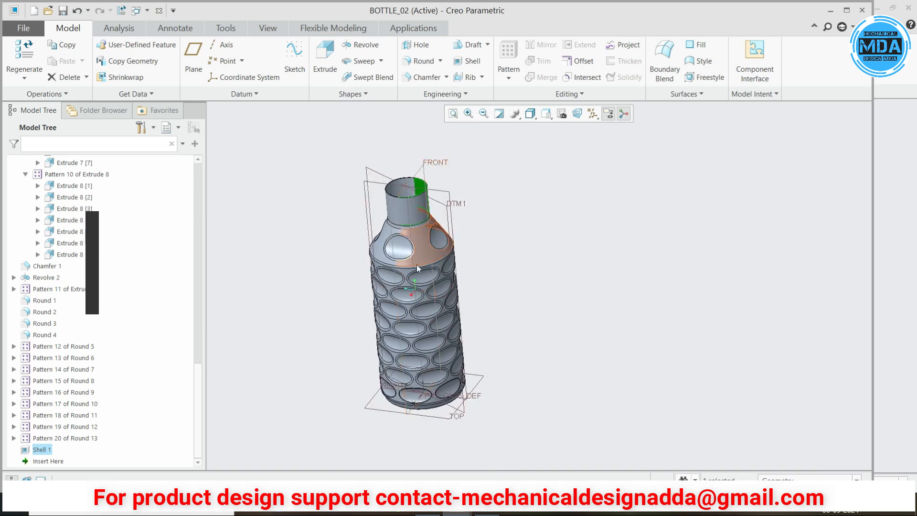
pyautogui.scroll(-2, 435, 258)
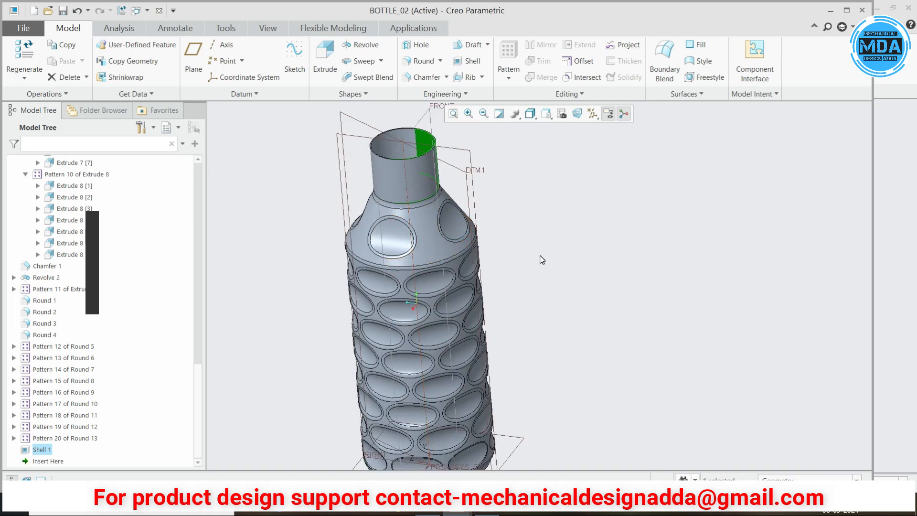